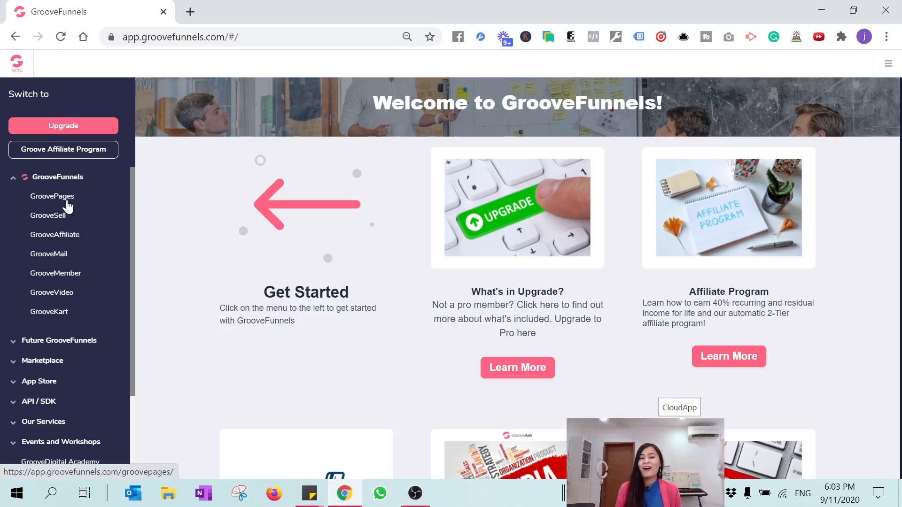
# Step: Open GroovePages and view the available options of the existing test site
pyautogui.click(68, 202)
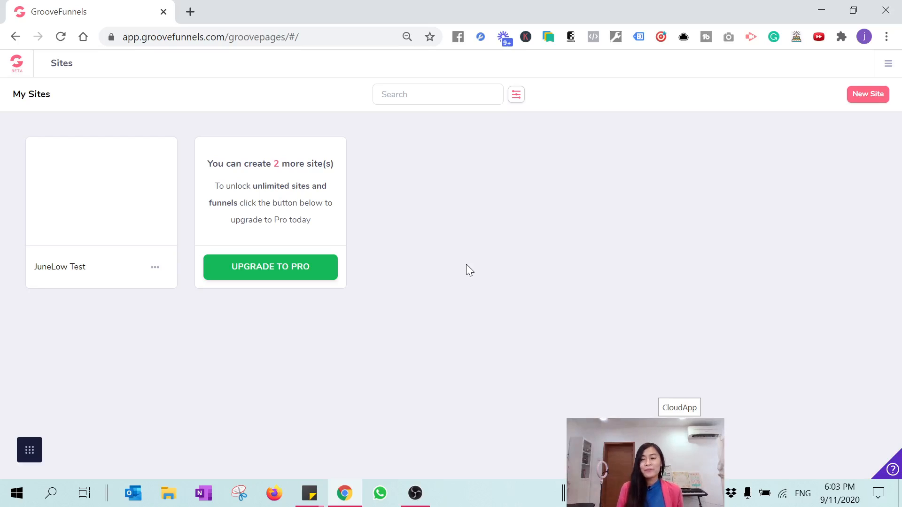
pyautogui.click(155, 267)
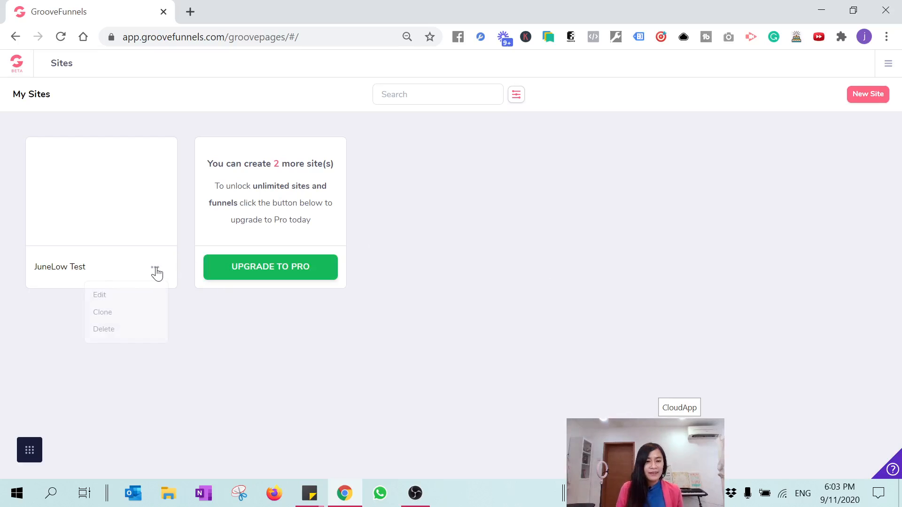
pyautogui.click(133, 333)
pyautogui.click(470, 284)
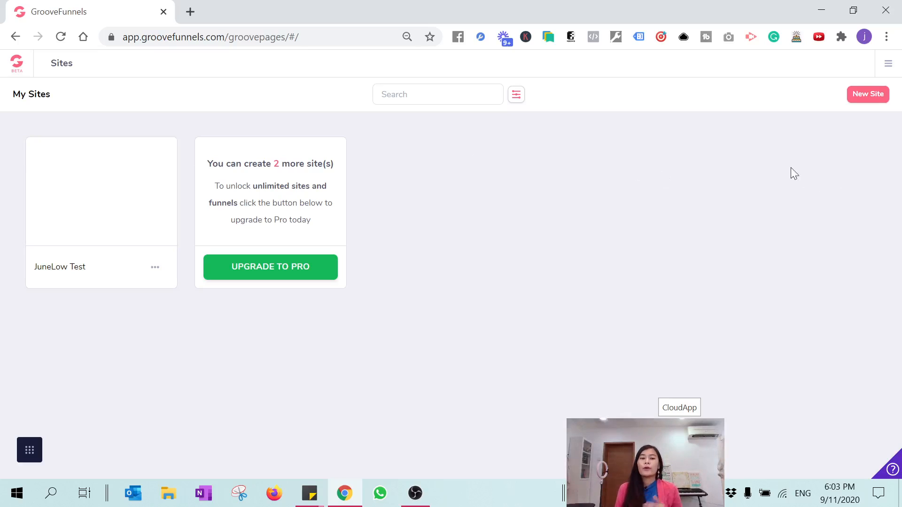
# Step: Start a new site and browse the single-page templates
pyautogui.click(870, 95)
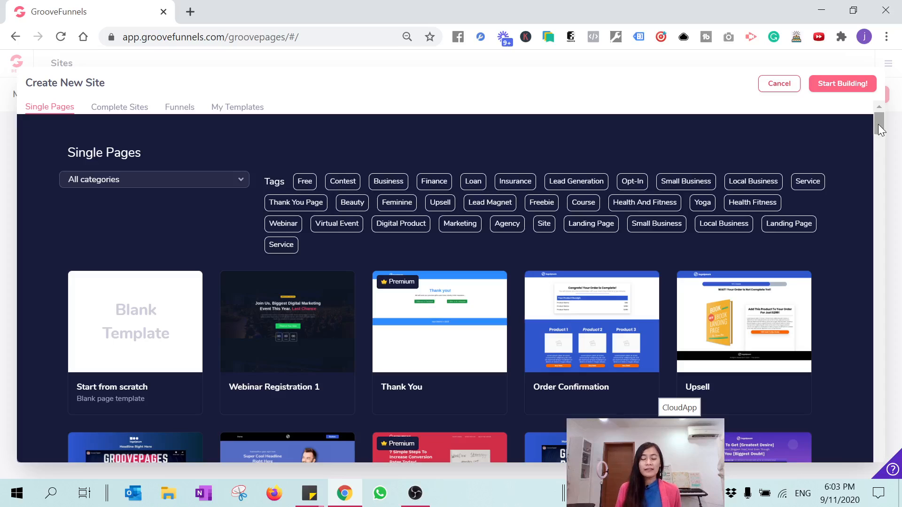
pyautogui.moveTo(878, 124); pyautogui.dragTo(877, 152)
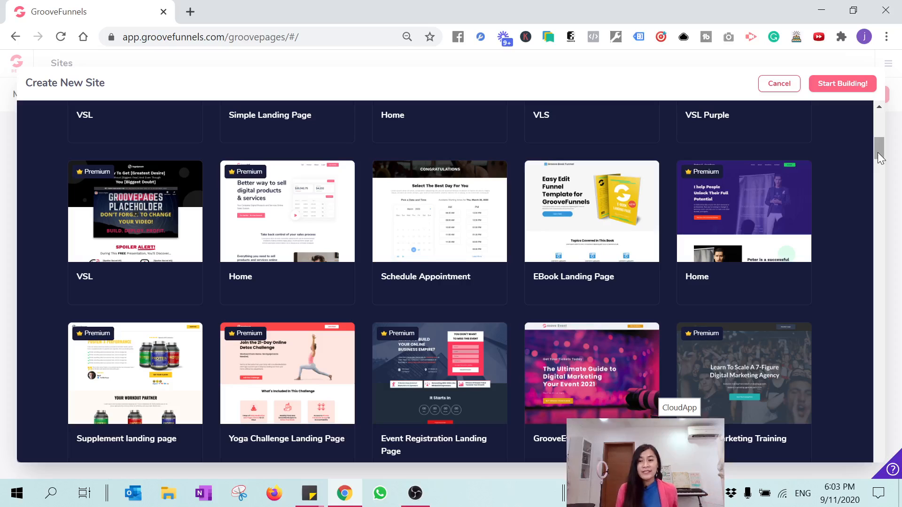
pyautogui.moveTo(878, 152); pyautogui.dragTo(882, 164)
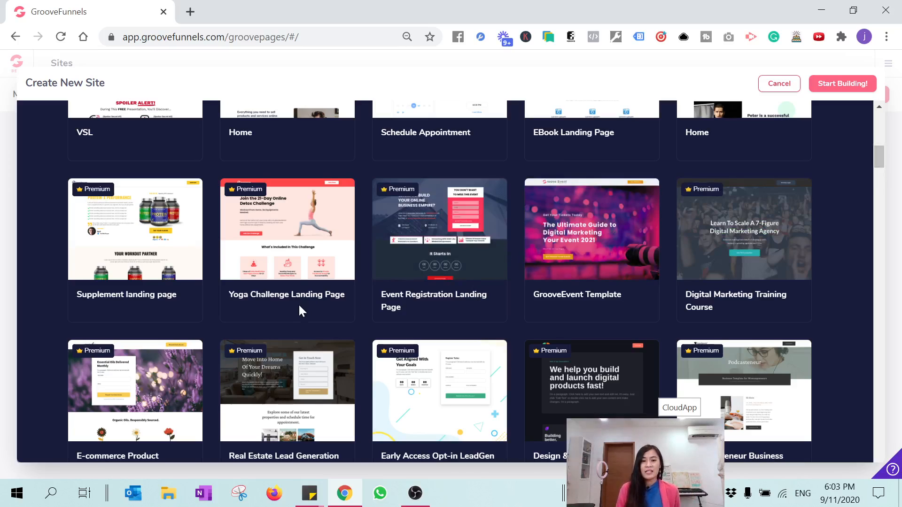
pyautogui.scroll(7, 300, 311)
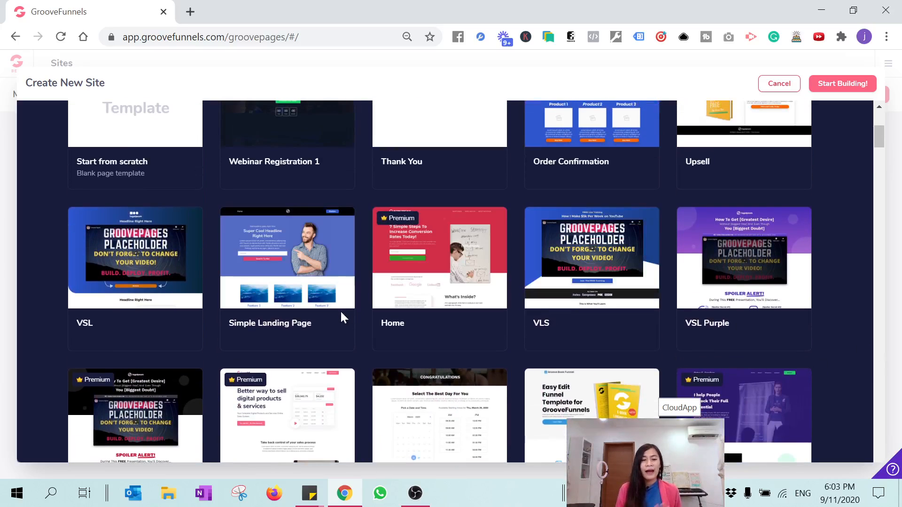
# Step: Preview the Simple Landing Page template and return to the template gallery
pyautogui.moveTo(317, 288)
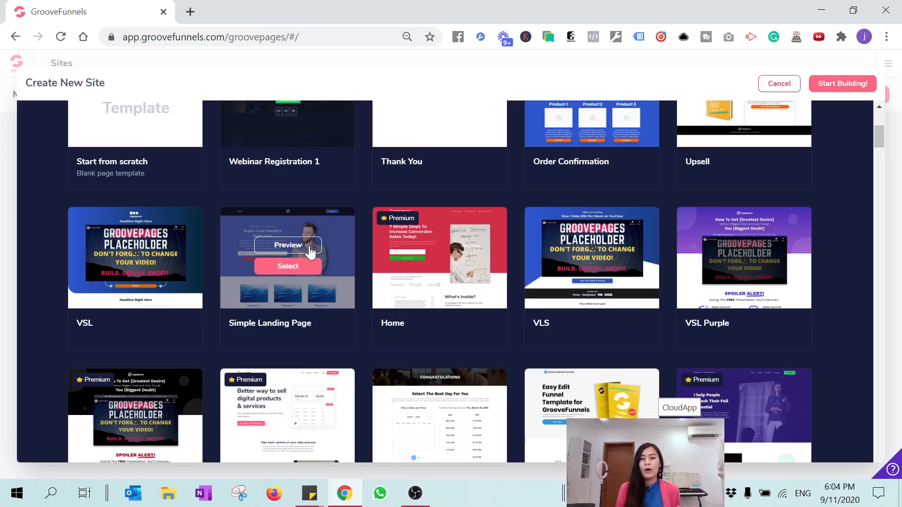
pyautogui.click(313, 257)
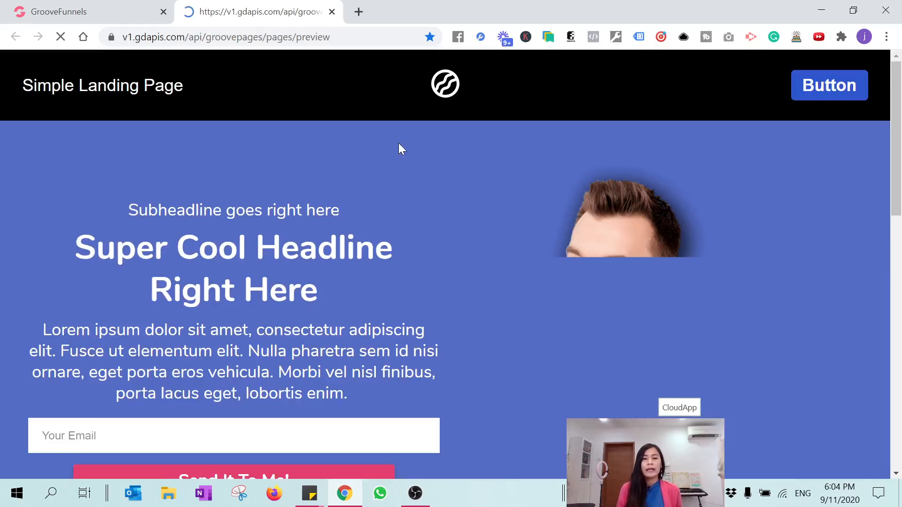
pyautogui.scroll(-6, 472, 156)
pyautogui.click(94, 12)
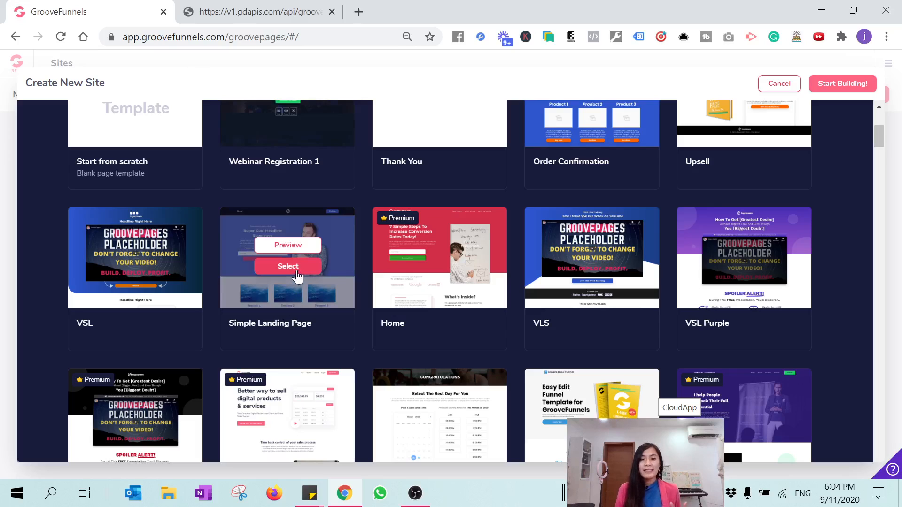
# Step: Create a site from the Simple Landing Page template, naming it with the owner's domain followed by "Testing Funnel"
pyautogui.click(297, 273)
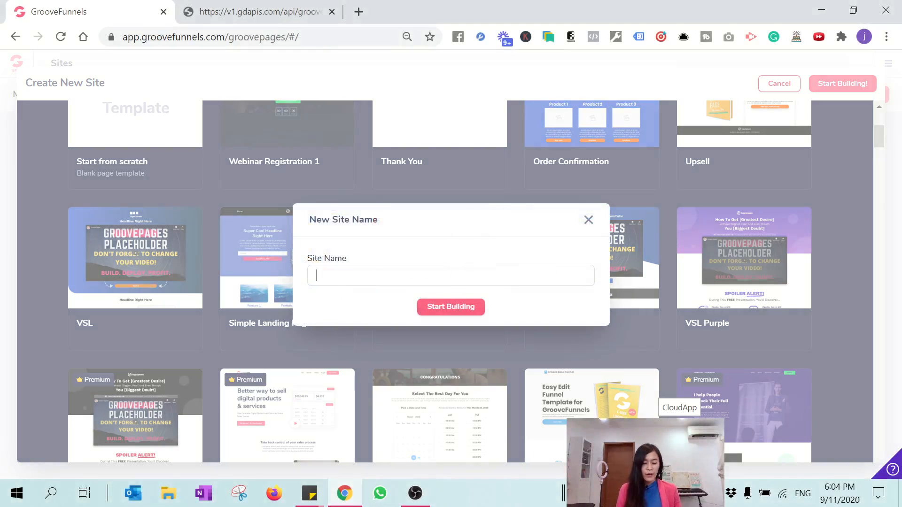
pyautogui.write('JuneLow.co')
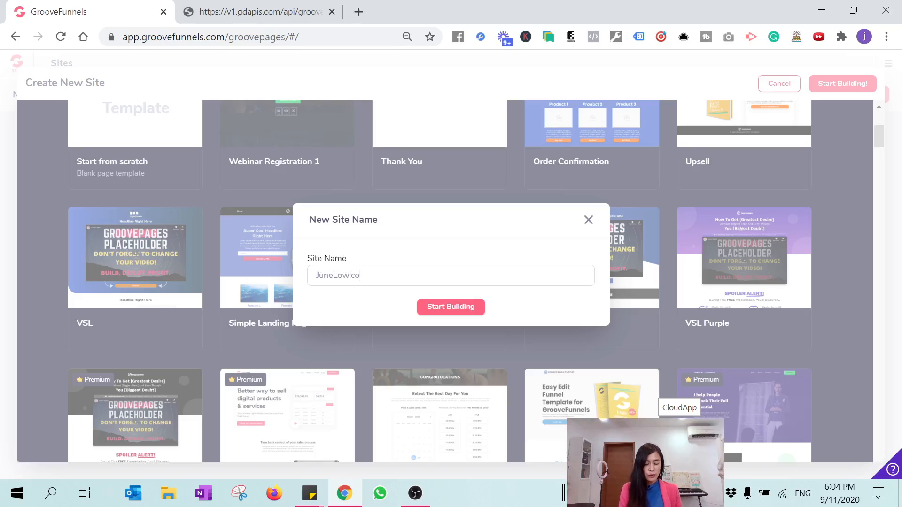
pyautogui.write('Test')
pyautogui.press('BackSpace')
pyautogui.press('BackSpace')
pyautogui.press('BackSpace')
pyautogui.press('BackSpace')
pyautogui.write('Tesgin')
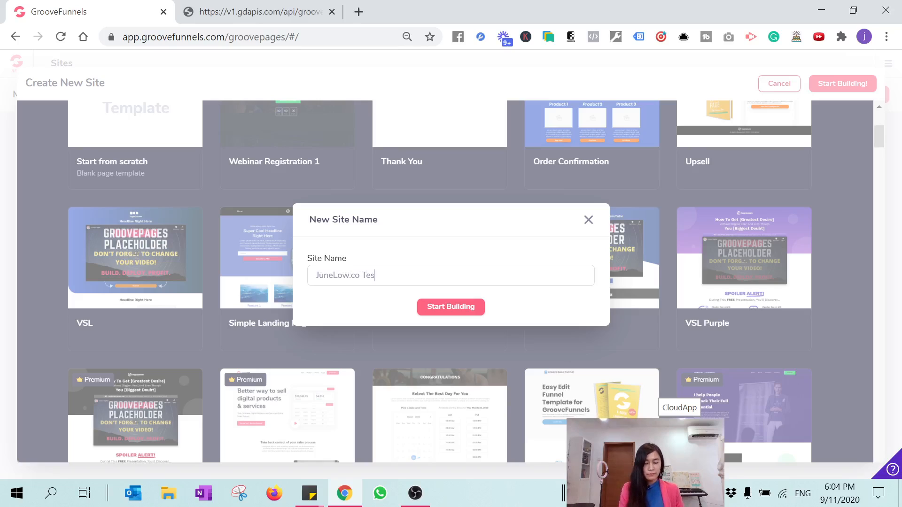
pyautogui.press('BackSpace')
pyautogui.write('ting Funnle')
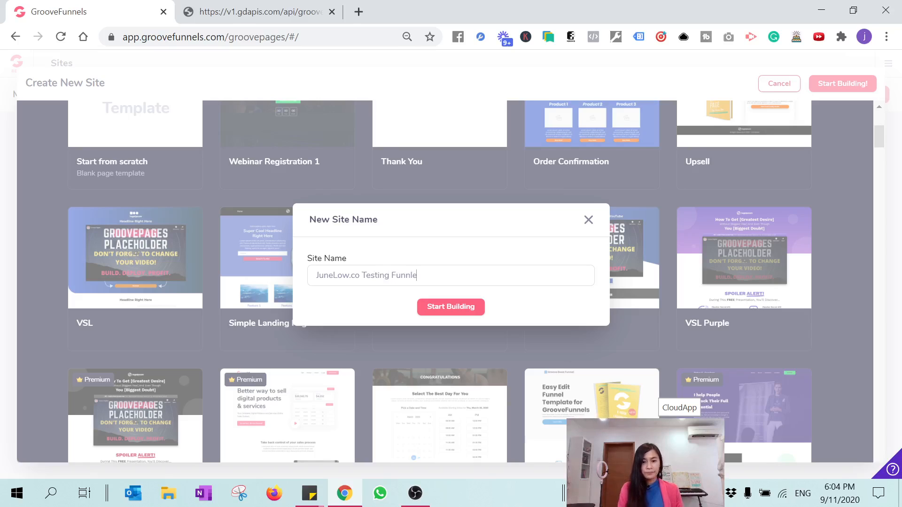
pyautogui.click(477, 309)
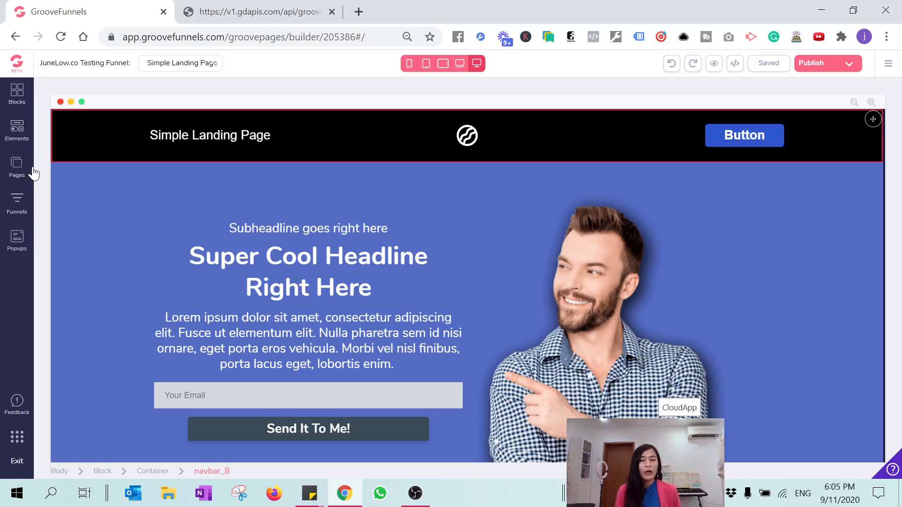
# Step: Show the Elements library and shift the blue navbar button slightly within the page header
pyautogui.click(20, 135)
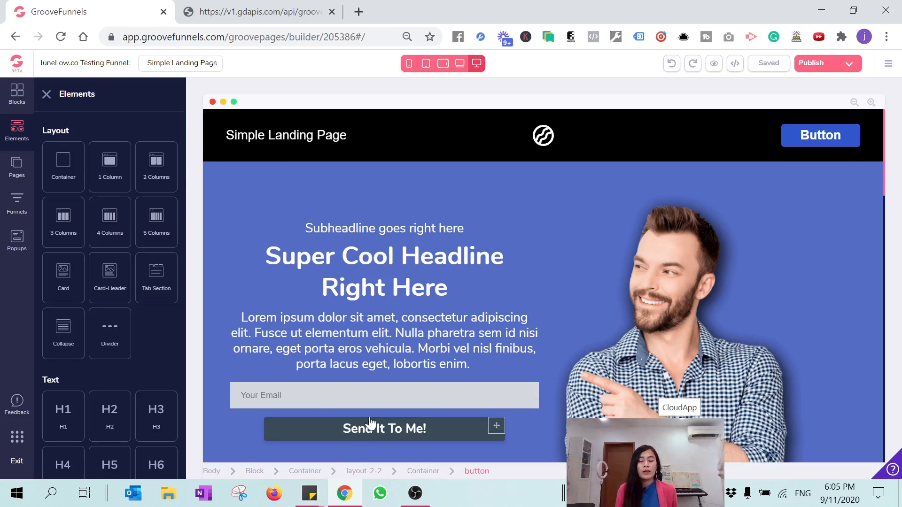
pyautogui.click(381, 437)
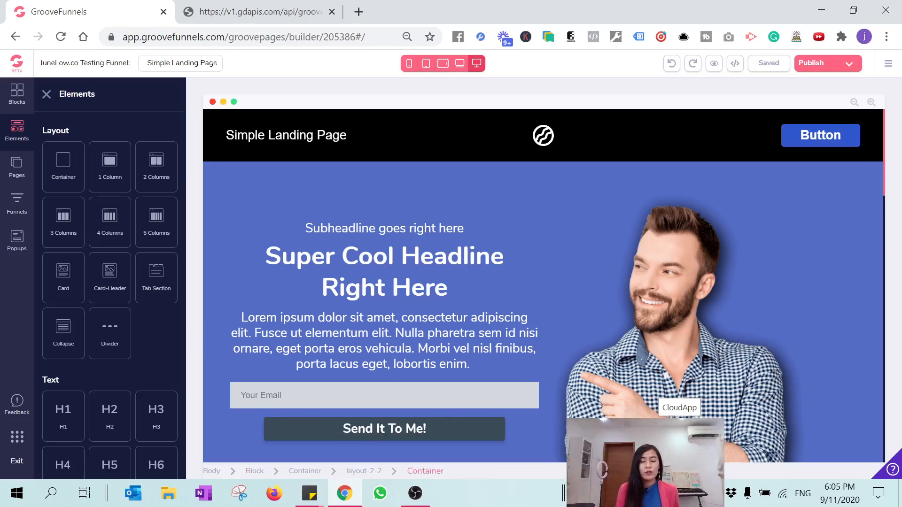
pyautogui.scroll(-1, 436, 414)
pyautogui.scroll(1, 768, 235)
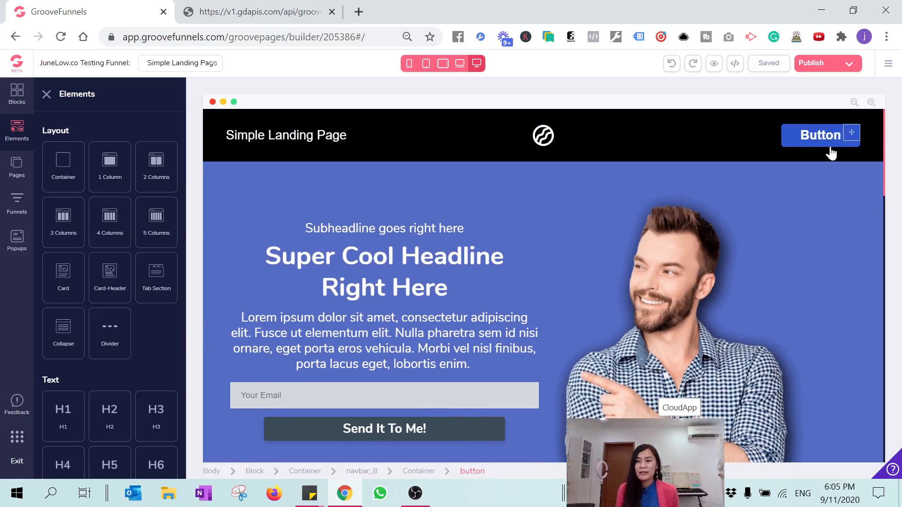
pyautogui.click(792, 141)
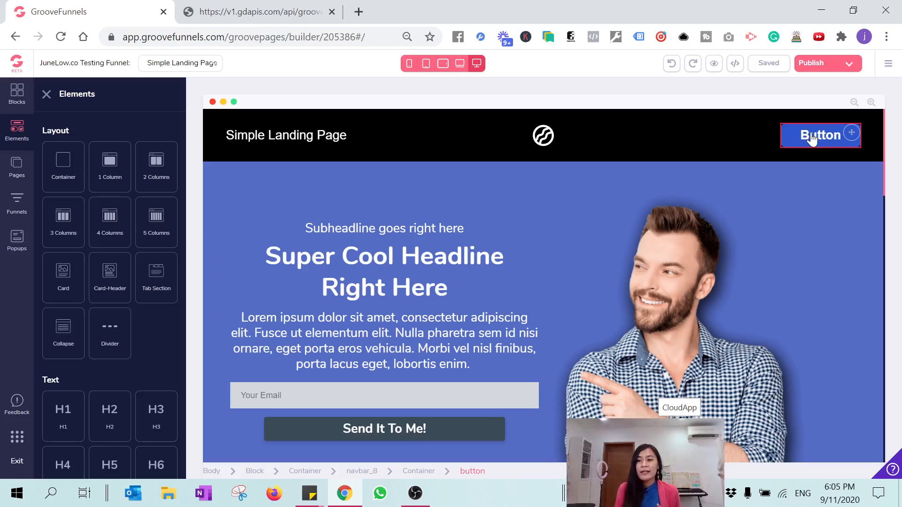
pyautogui.click(851, 137)
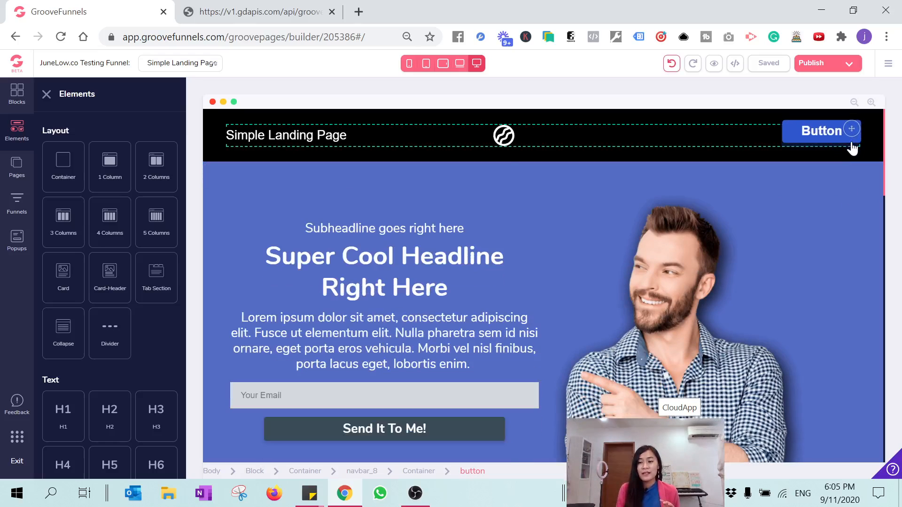
# Step: Duplicate the "Send It To Me!" button under the email field, delete the copy, and select the surrounding block
pyautogui.scroll(-3, 317, 320)
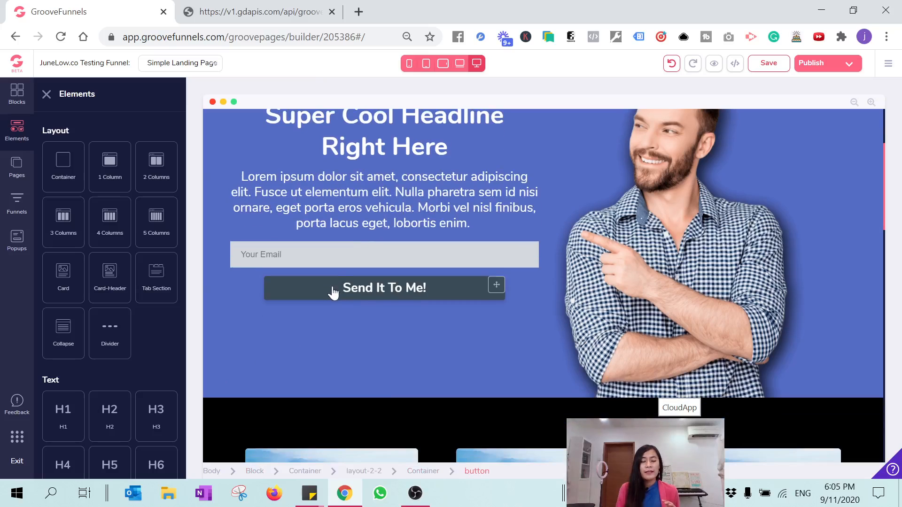
pyautogui.click(307, 298)
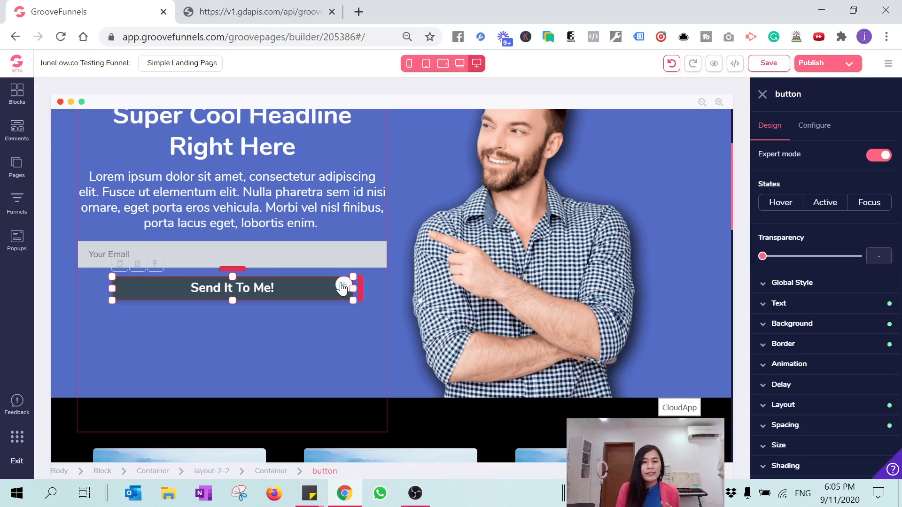
pyautogui.click(120, 266)
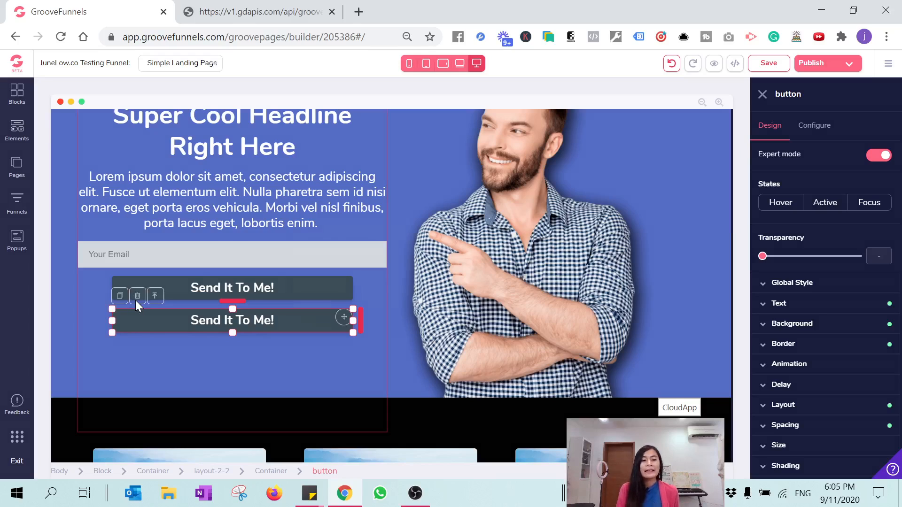
pyautogui.click(137, 296)
pyautogui.click(476, 282)
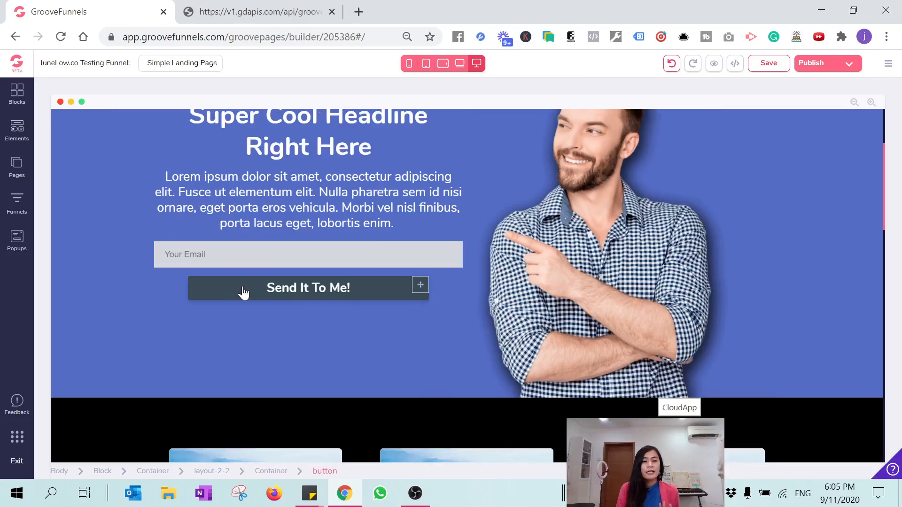
pyautogui.click(232, 288)
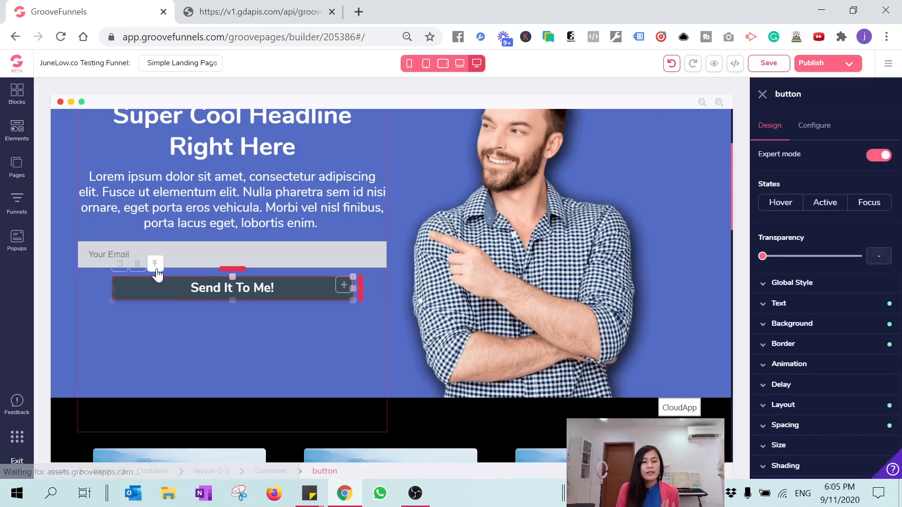
pyautogui.click(70, 331)
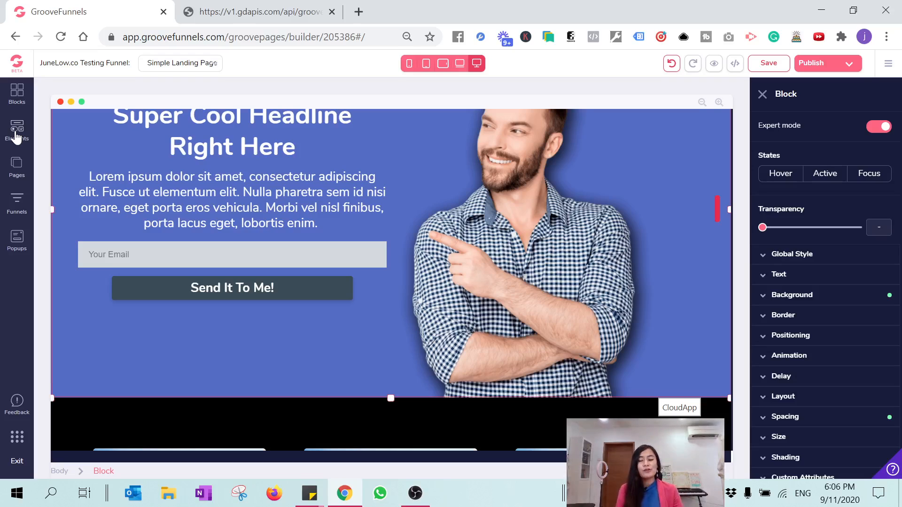
# Step: Look through the layout elements in the Elements library, such as containers, columns, cards and divider
pyautogui.click(15, 136)
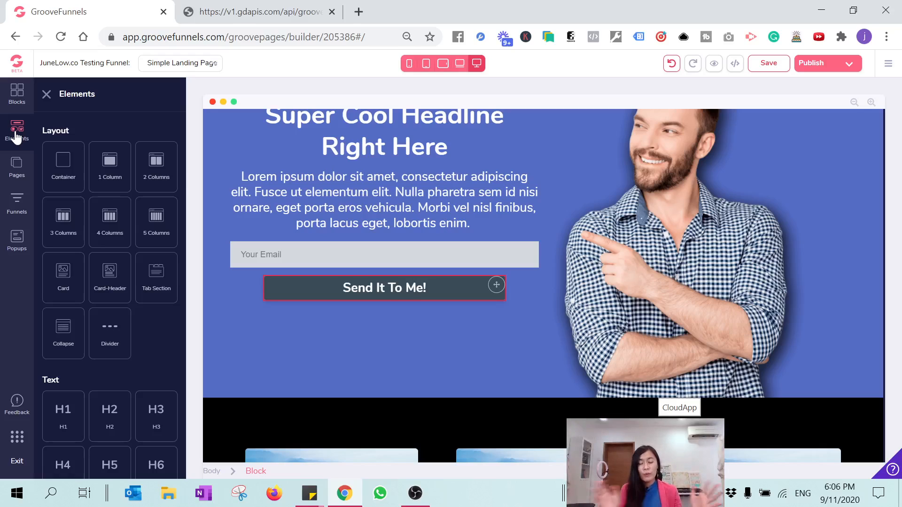
pyautogui.scroll(-3, 103, 203)
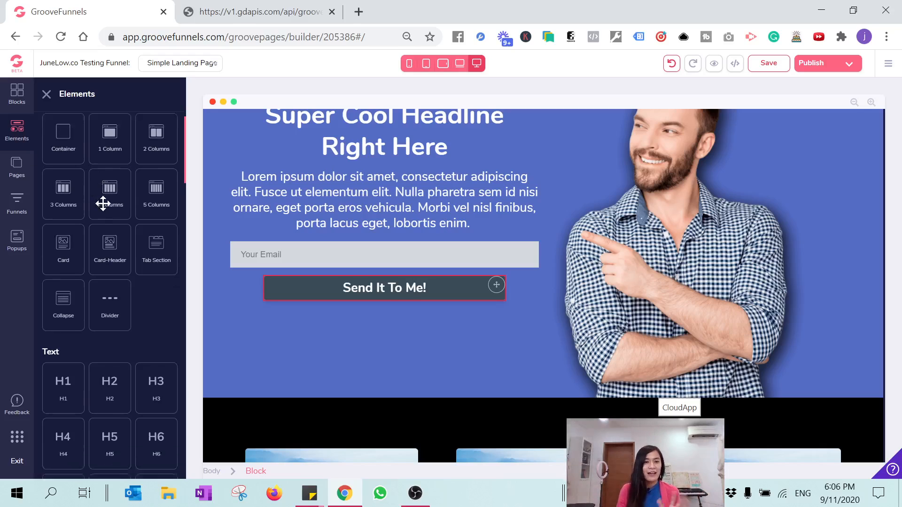
pyautogui.scroll(3, 138, 243)
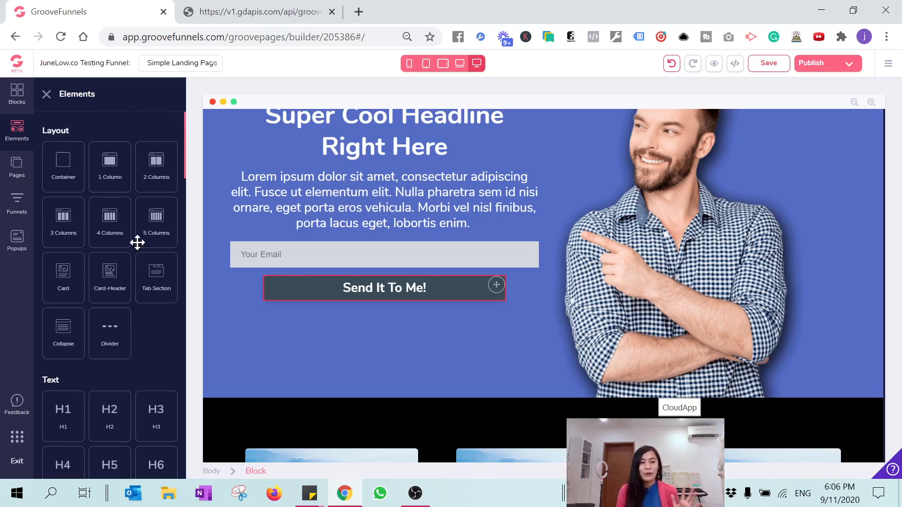
pyautogui.scroll(-2, 149, 274)
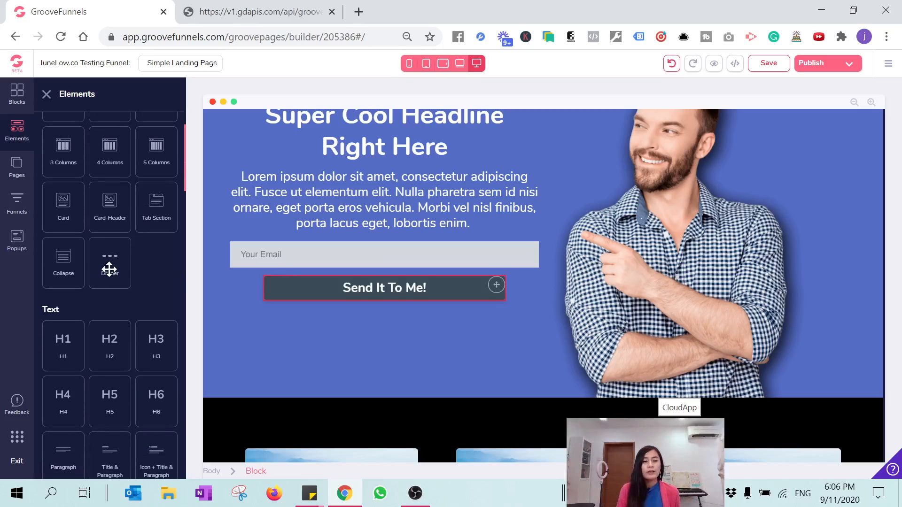
pyautogui.scroll(2, 109, 269)
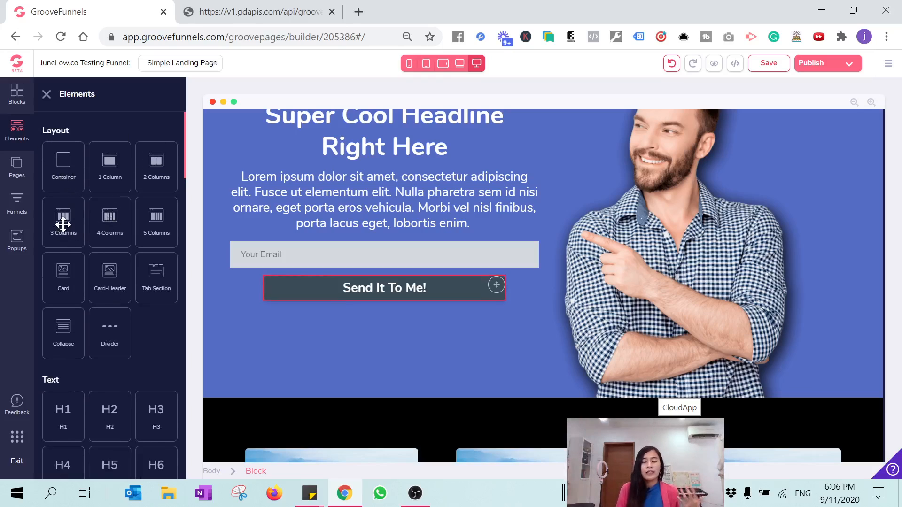
pyautogui.moveTo(63, 225)
pyautogui.mouseDown()
pyautogui.moveTo(56, 221)
pyautogui.moveTo(334, 345)
pyautogui.moveTo(56, 225)
pyautogui.moveTo(58, 215)
pyautogui.mouseUp()
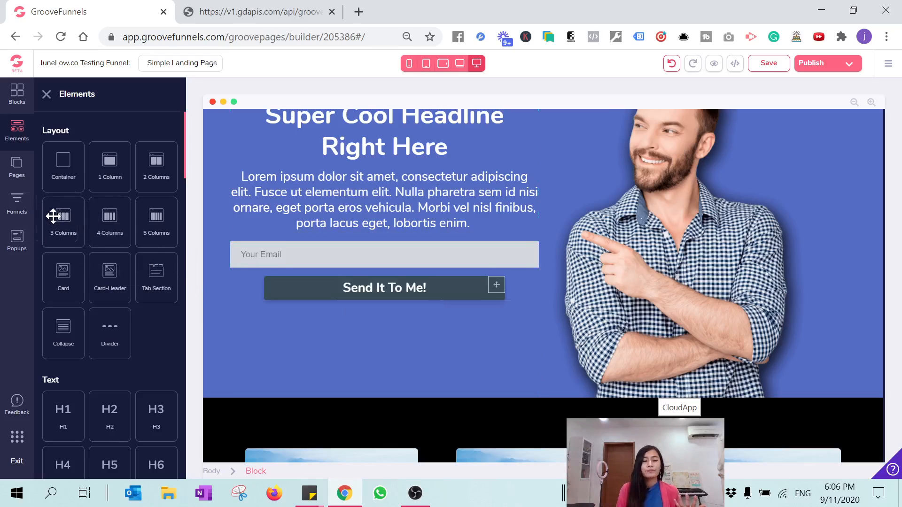
pyautogui.scroll(-2, 97, 318)
pyautogui.scroll(-2, 94, 252)
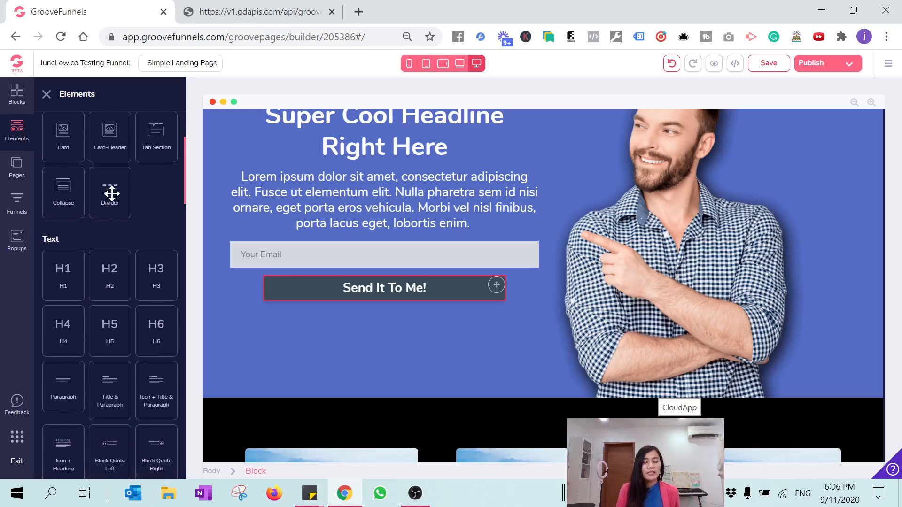
# Step: Add an H1 heading directly below the "Send It To Me!" button in the hero block
pyautogui.scroll(-2, 111, 207)
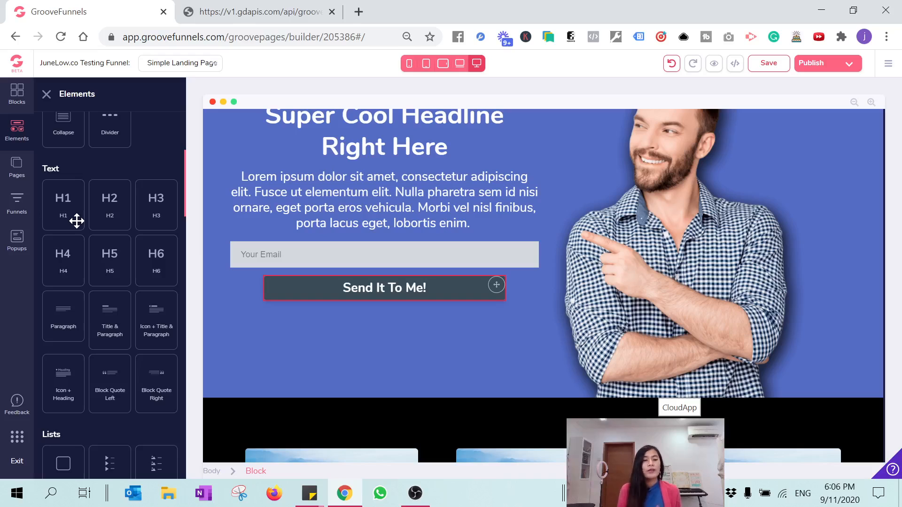
pyautogui.moveTo(54, 198); pyautogui.dragTo(396, 356)
pyautogui.moveTo(375, 324); pyautogui.dragTo(352, 326)
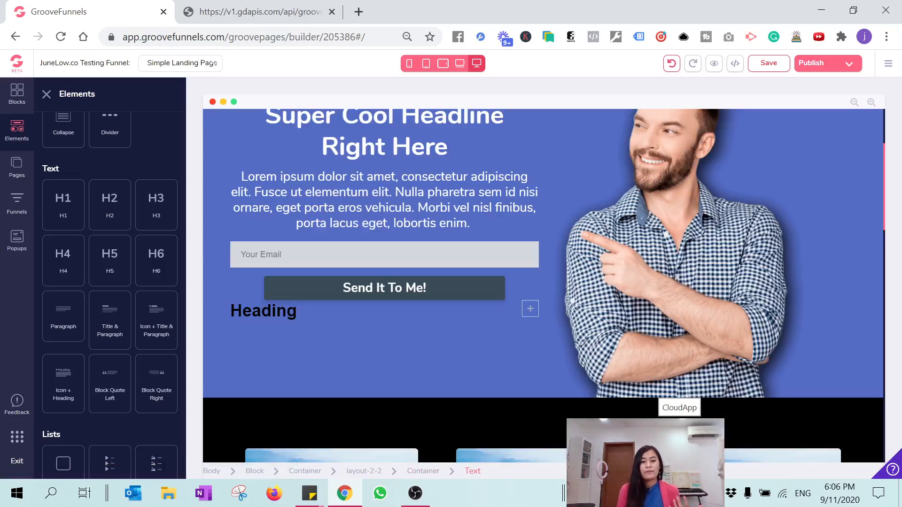
# Step: Replace the new heading's text below the "Send It To Me!" button with "asadasd"
pyautogui.click(263, 311)
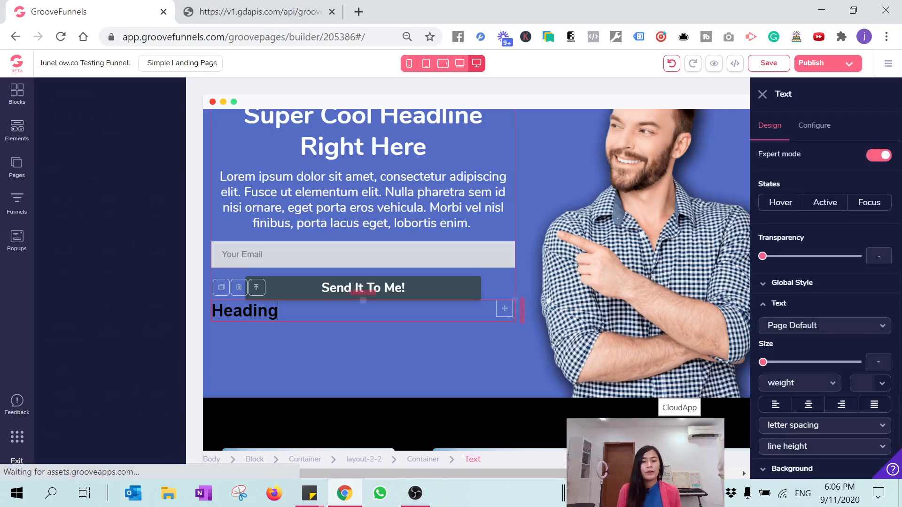
pyautogui.doubleClick(124, 311)
pyautogui.write('asadasd')
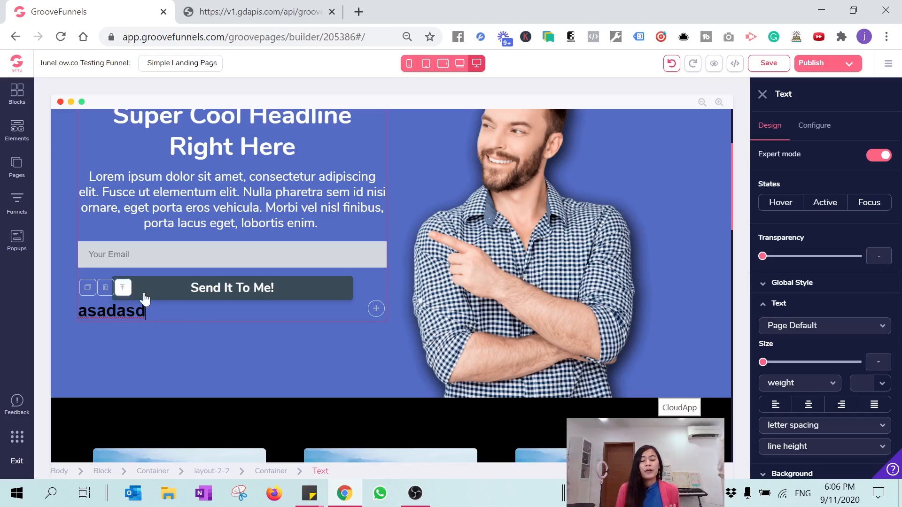
pyautogui.click(185, 330)
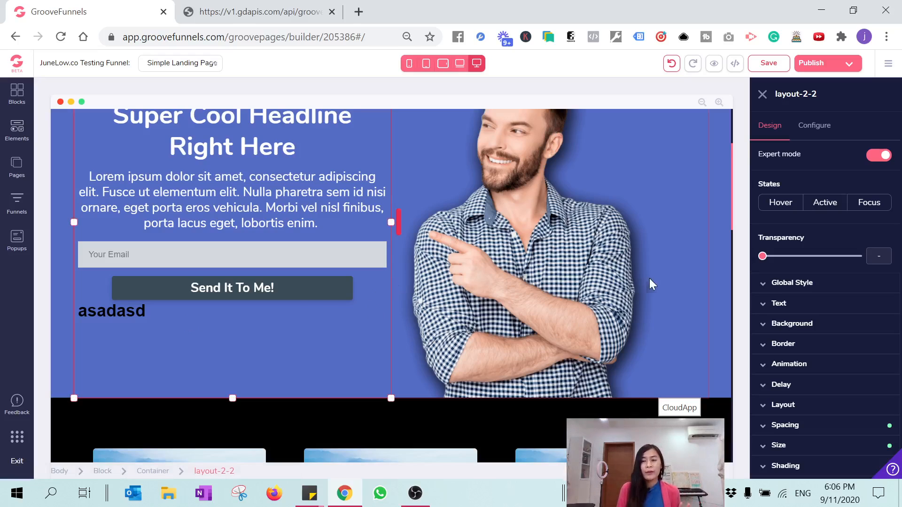
# Step: Undo both the heading's text change and the insertion of the heading below the "Send It To Me!" button
pyautogui.click(672, 64)
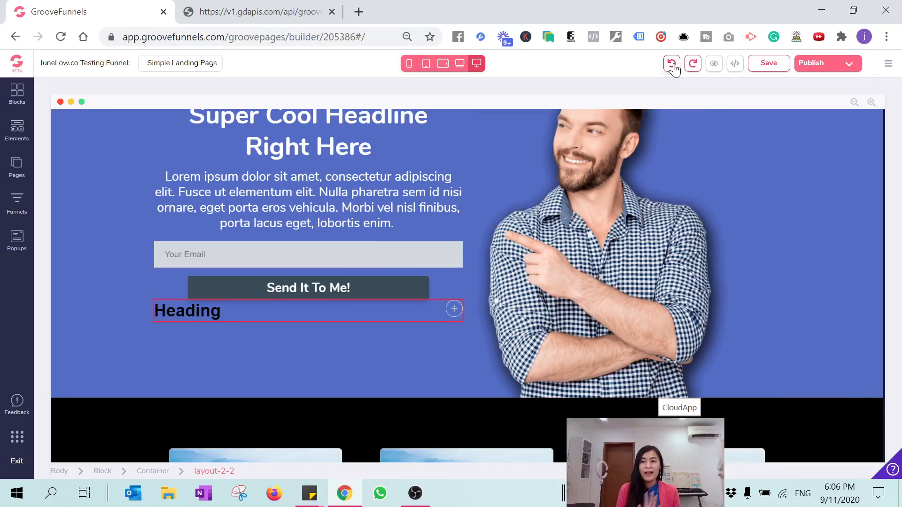
pyautogui.click(672, 64)
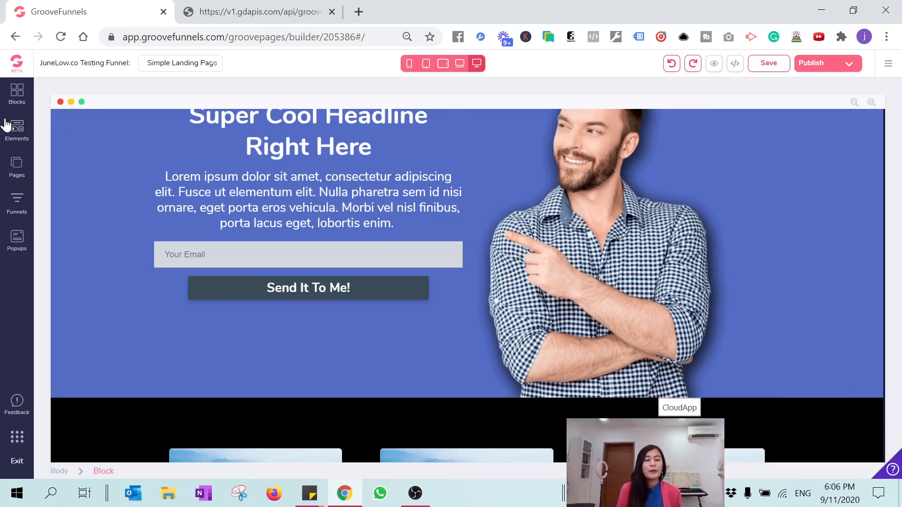
# Step: Look through the text, list, button and media elements in the Elements library
pyautogui.click(17, 132)
pyautogui.scroll(-3, 133, 221)
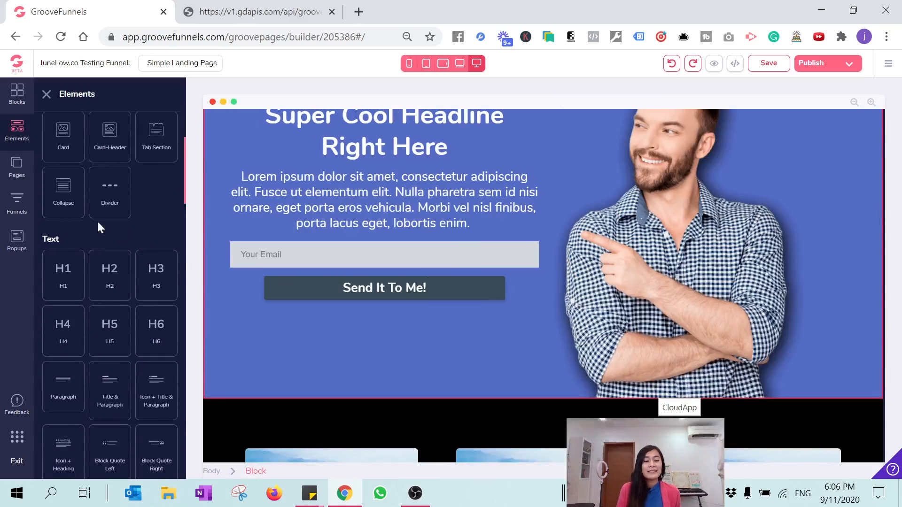
pyautogui.scroll(-1, 169, 342)
pyautogui.scroll(-4, 169, 342)
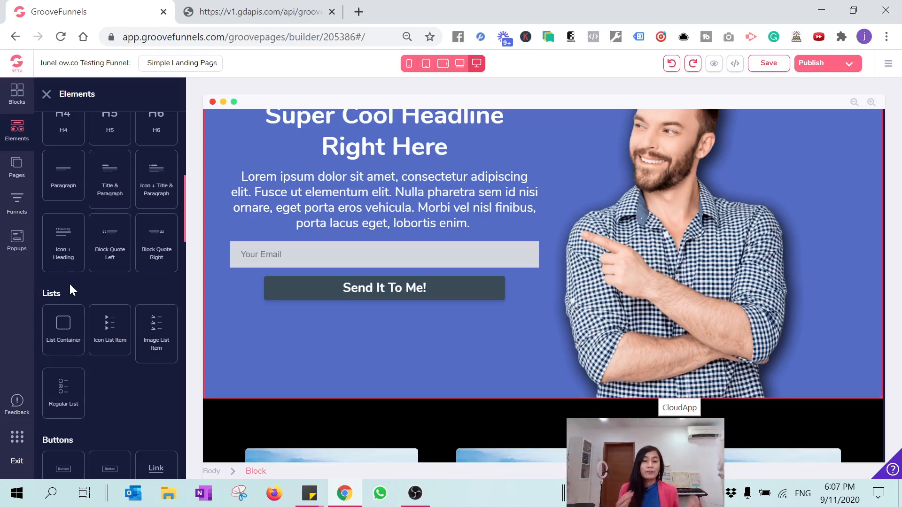
pyautogui.scroll(-2, 70, 289)
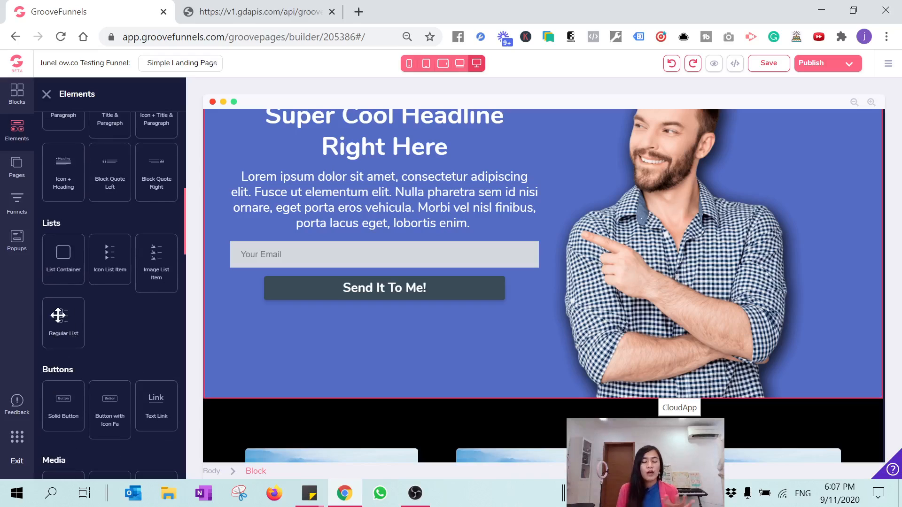
pyautogui.scroll(-2, 57, 316)
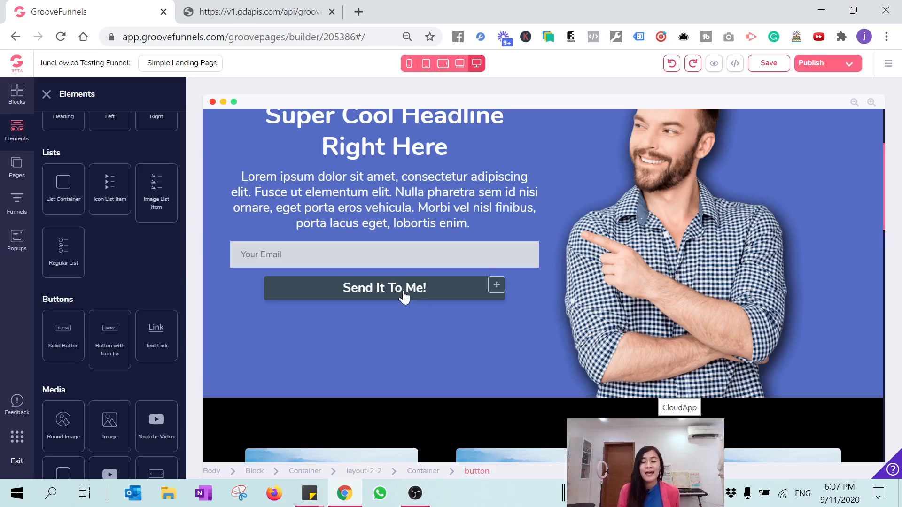
pyautogui.scroll(-2, 94, 287)
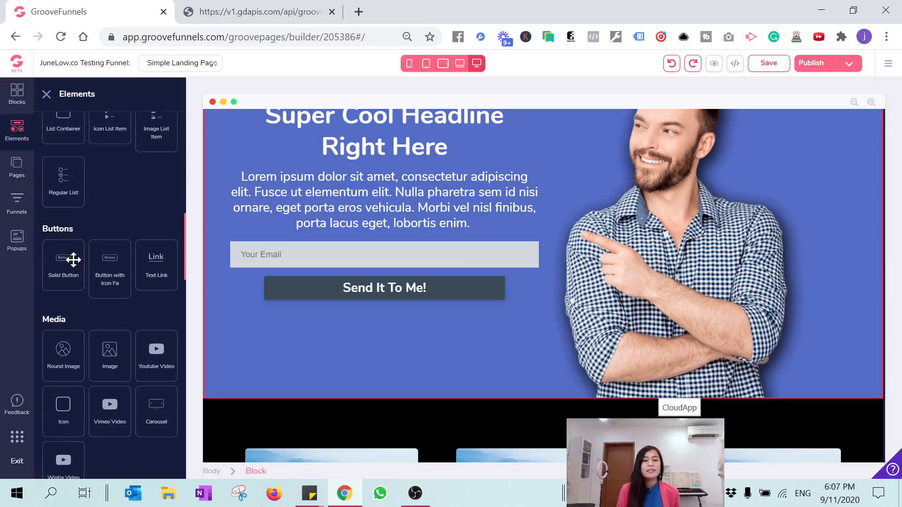
pyautogui.scroll(-2, 75, 264)
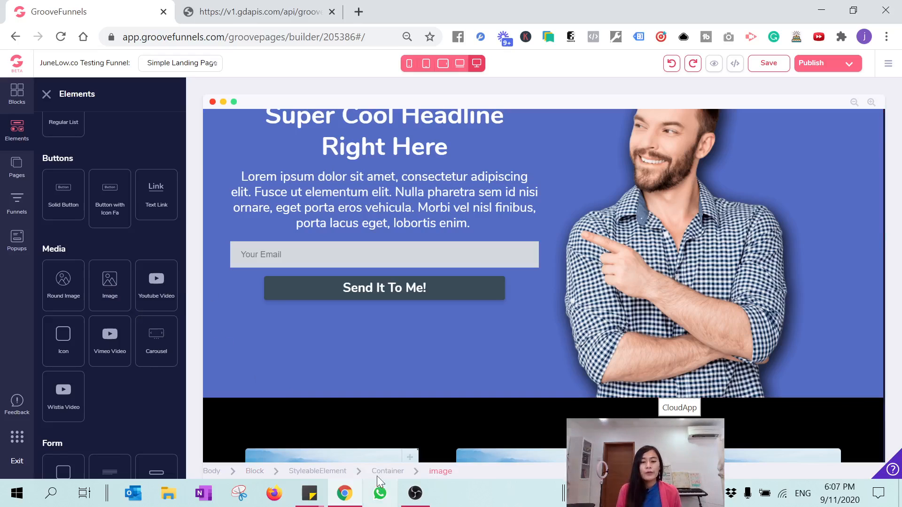
pyautogui.click(415, 493)
pyautogui.click(415, 493)
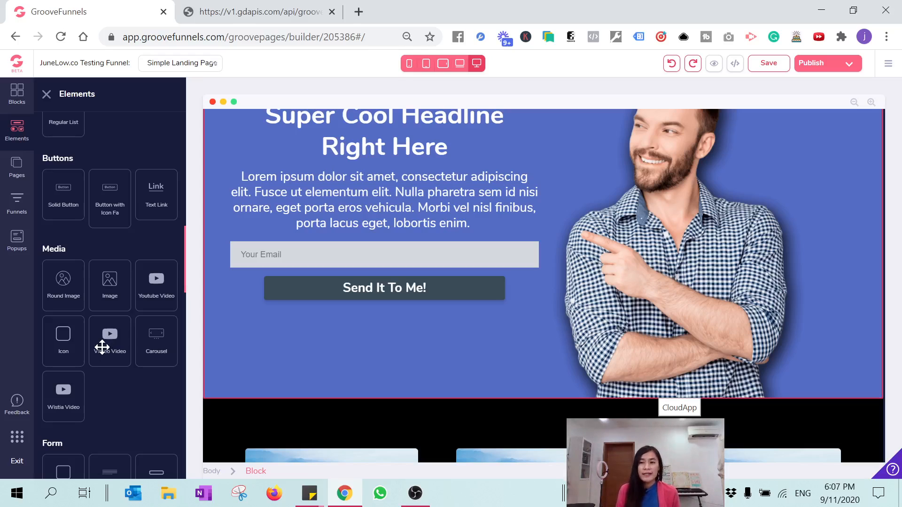
# Step: Look through the form, ecommerce, devices and other elements in the Elements library
pyautogui.scroll(-3, 116, 348)
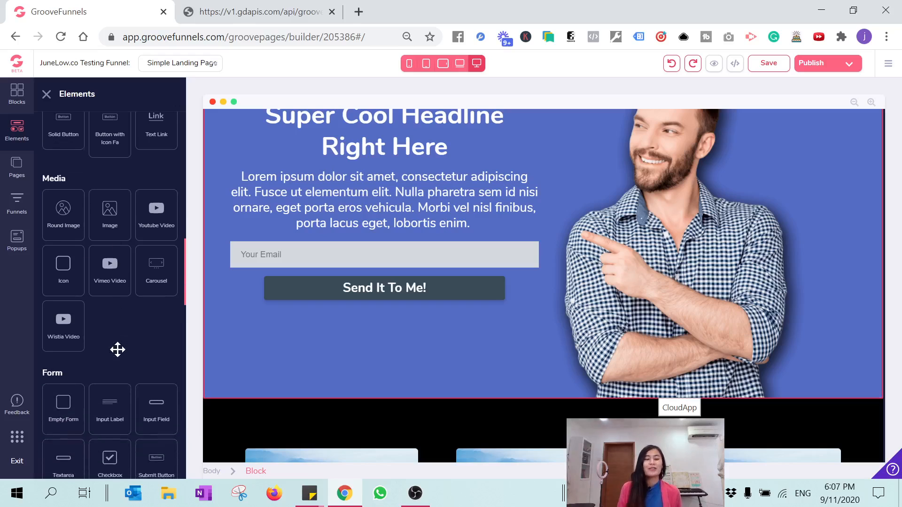
pyautogui.scroll(-1, 117, 349)
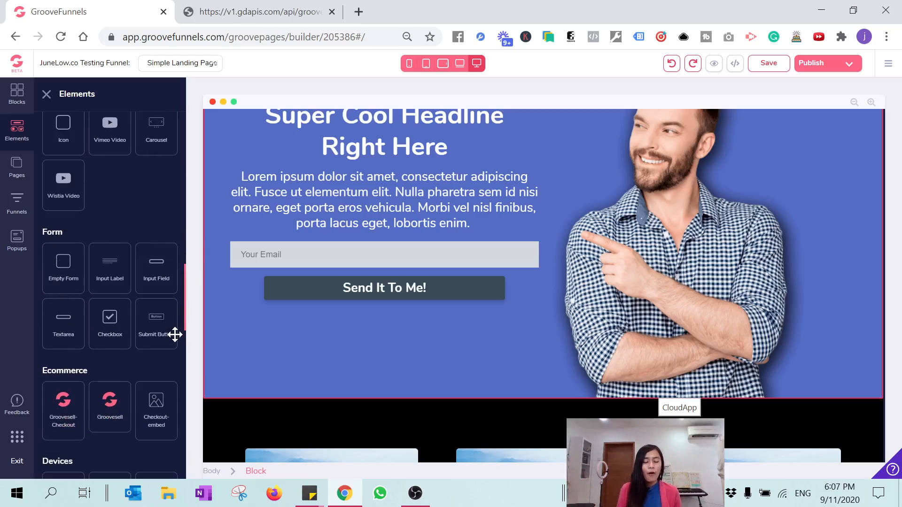
pyautogui.scroll(-2, 176, 352)
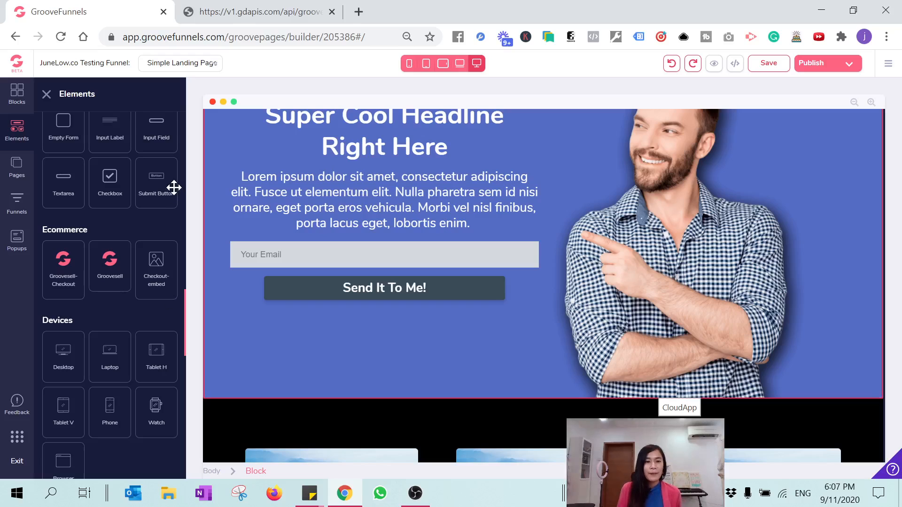
pyautogui.scroll(1, 168, 187)
pyautogui.scroll(-2, 160, 256)
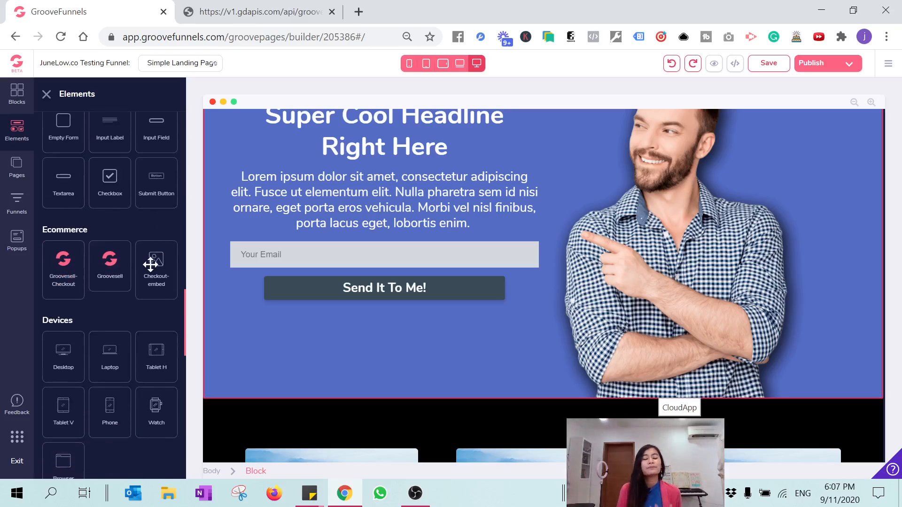
pyautogui.scroll(-4, 132, 314)
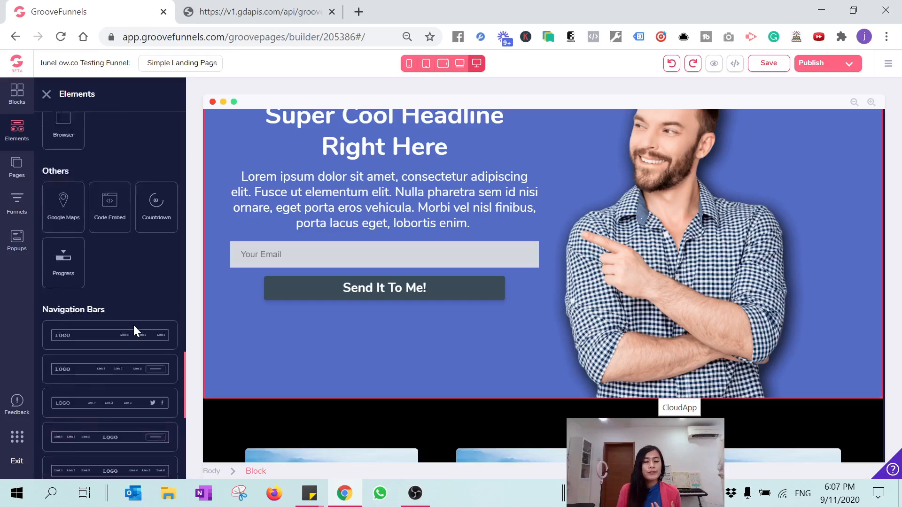
# Step: Add a Countdown element between the email field and the "Send It To Me!" button in the hero block
pyautogui.scroll(1, 135, 326)
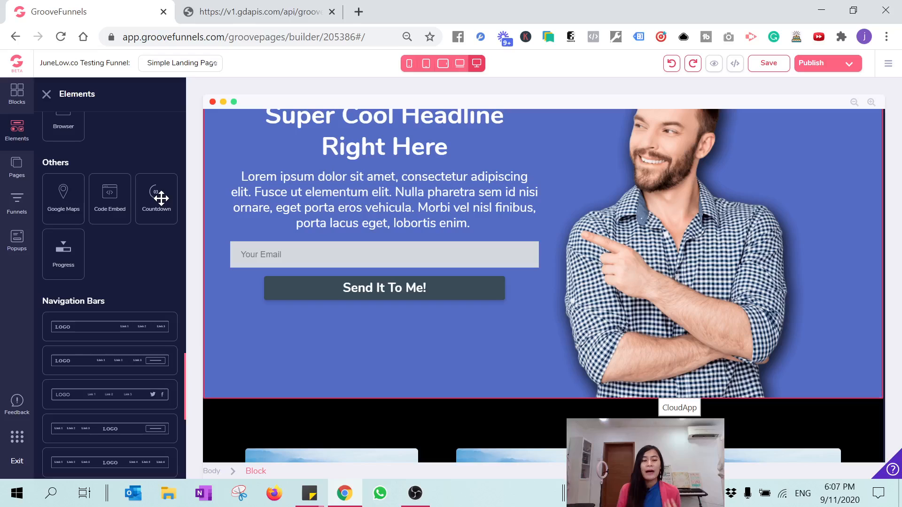
pyautogui.moveTo(160, 197); pyautogui.dragTo(324, 327)
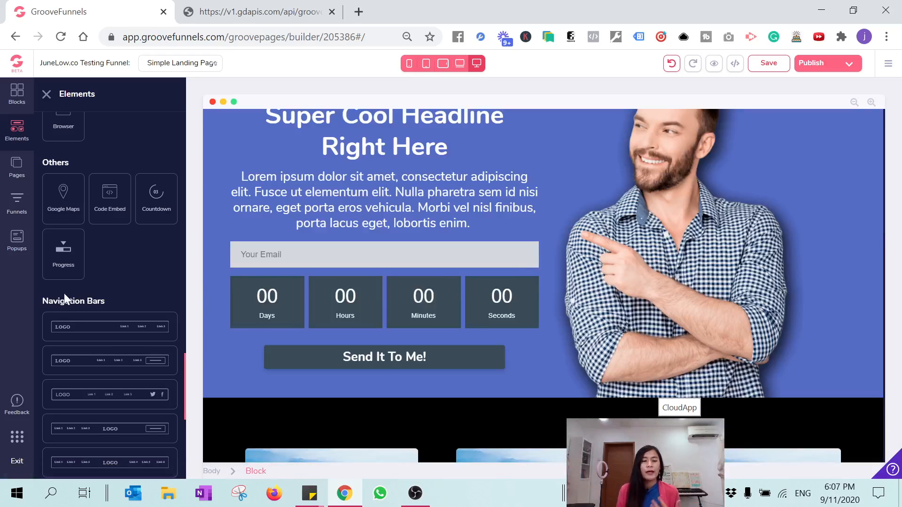
# Step: Look through the navigation bar and integration elements at the end of the Elements library
pyautogui.scroll(-6, 75, 282)
pyautogui.scroll(3, 66, 160)
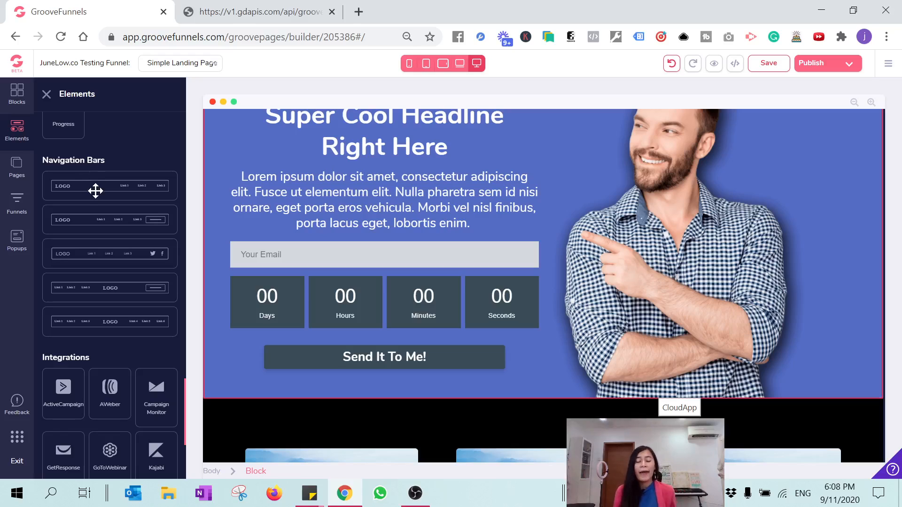
pyautogui.scroll(-4, 96, 191)
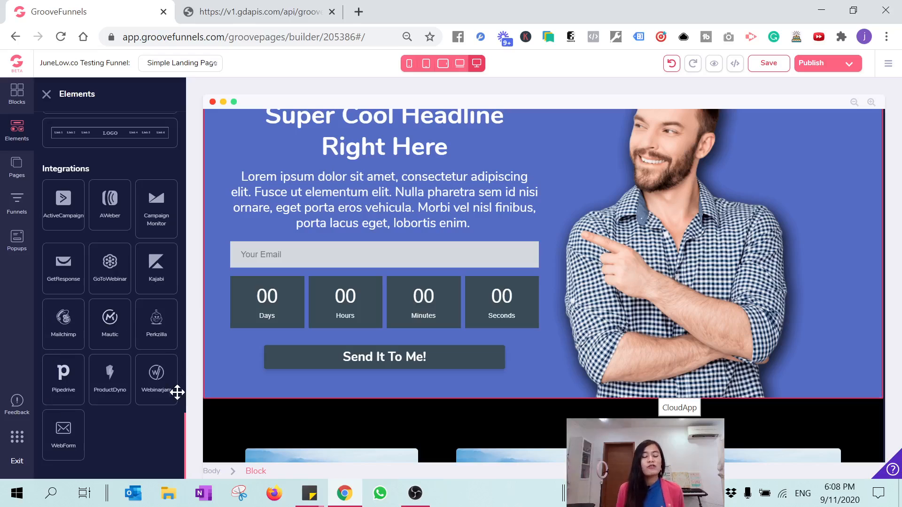
# Step: Select individual boxes of the countdown timer, and undo the timer's insertion
pyautogui.click(376, 298)
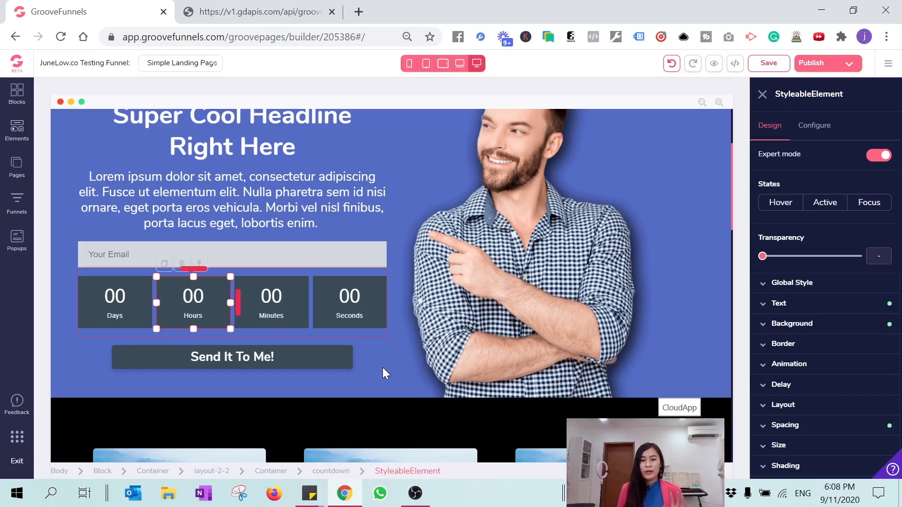
pyautogui.click(383, 367)
pyautogui.click(336, 299)
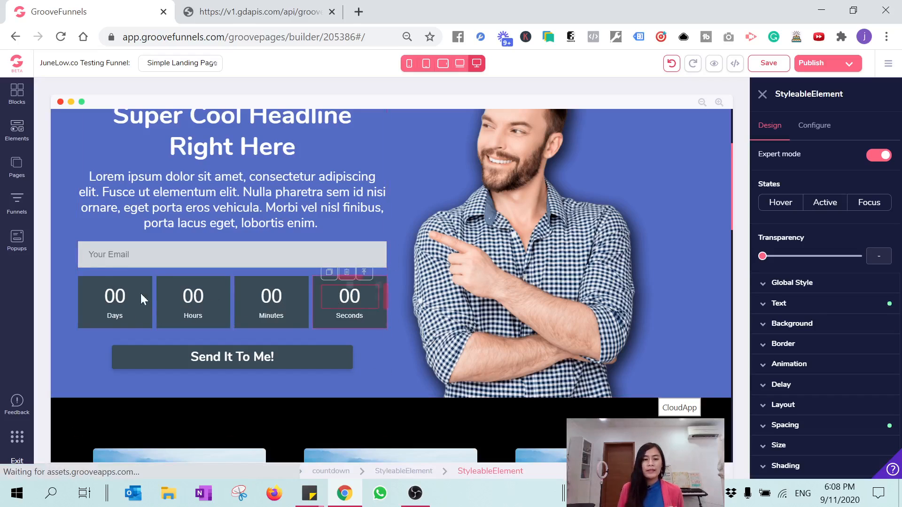
pyautogui.click(94, 280)
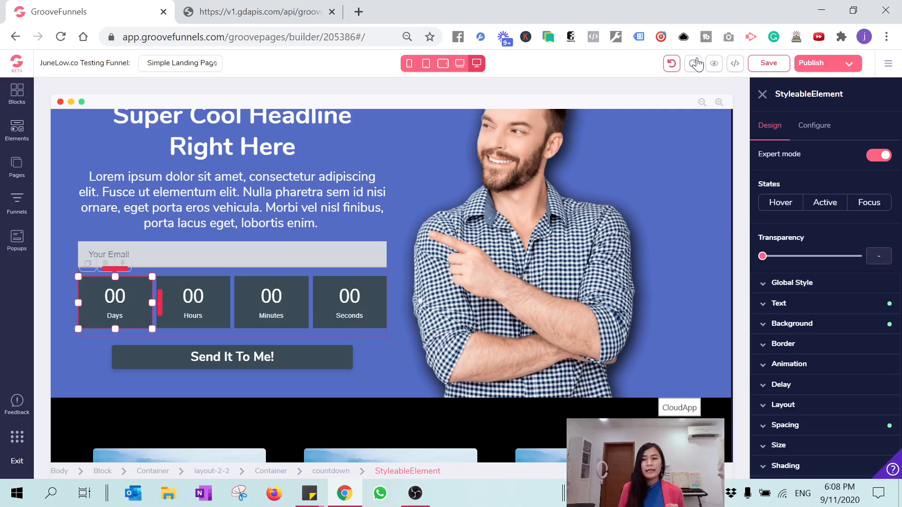
pyautogui.click(672, 64)
# Step: Select the header's menu text, the navigation bar, the two-column layout and the hero block in turn to examine their boundaries
pyautogui.scroll(3, 422, 328)
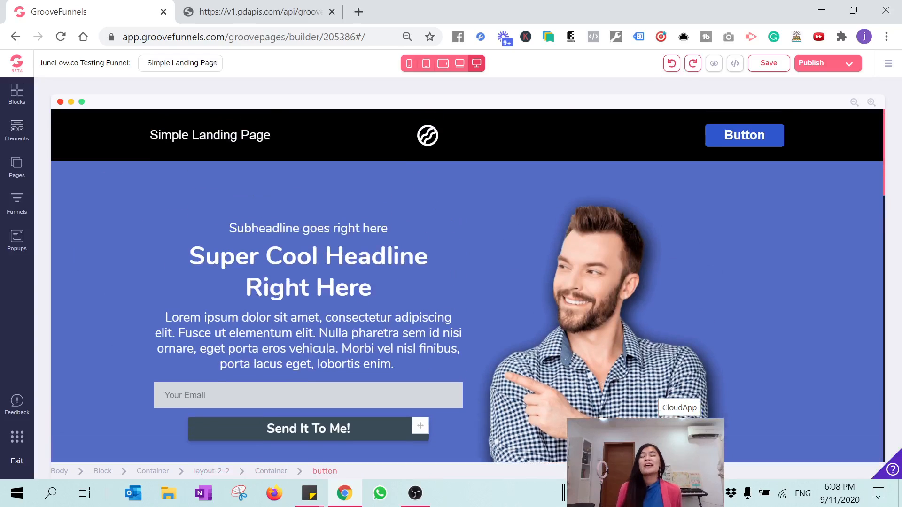
pyautogui.click(454, 319)
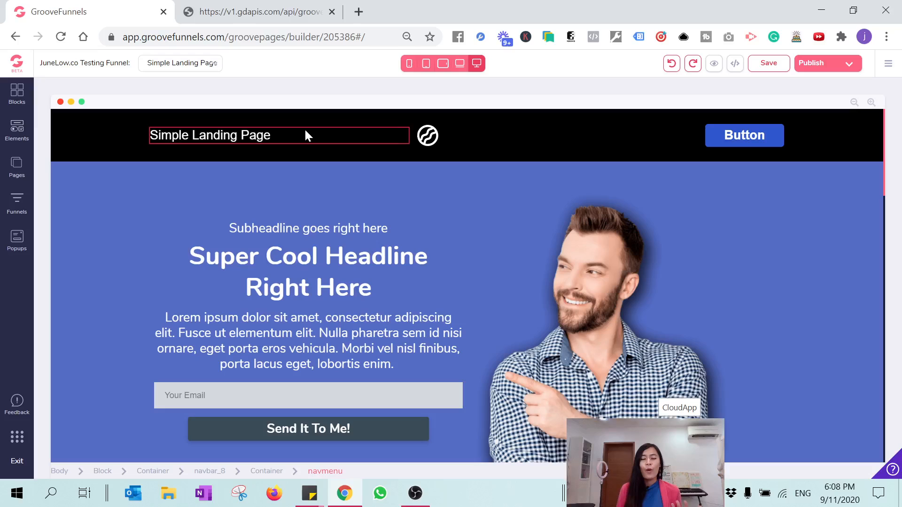
pyautogui.click(494, 170)
pyautogui.click(217, 133)
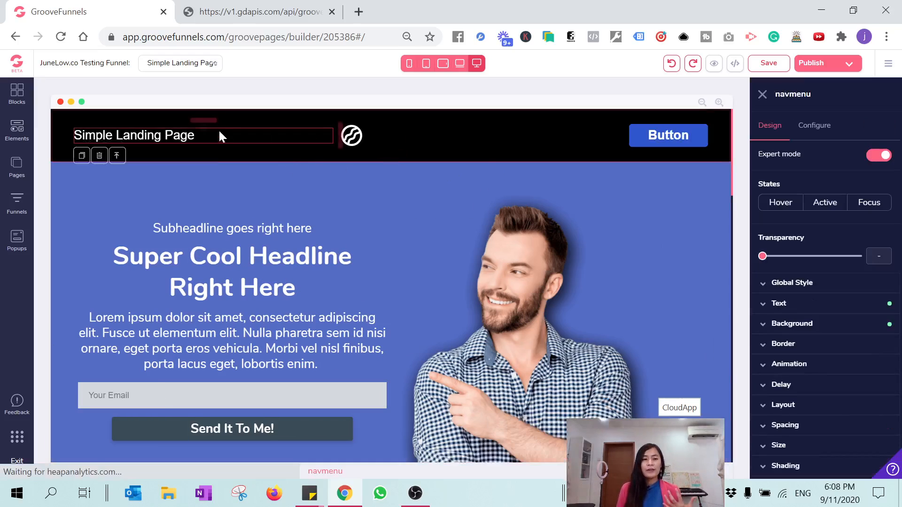
pyautogui.click(224, 113)
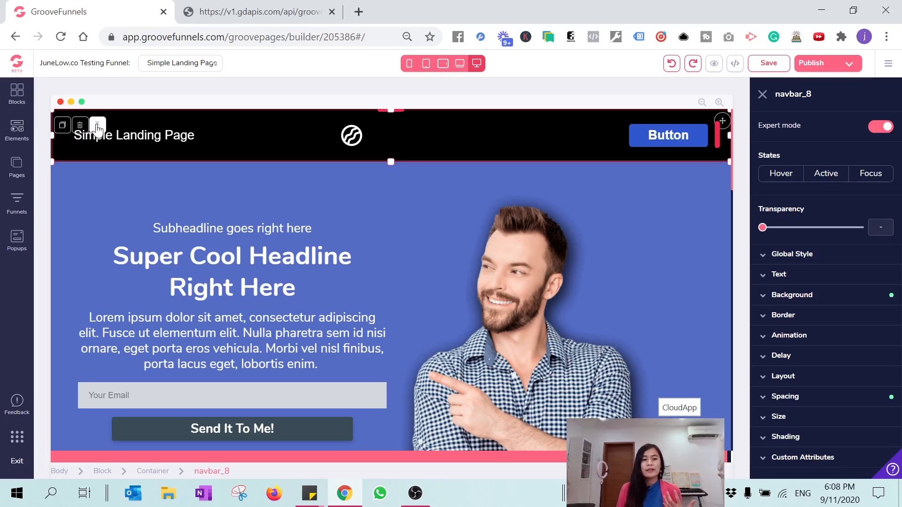
pyautogui.click(104, 213)
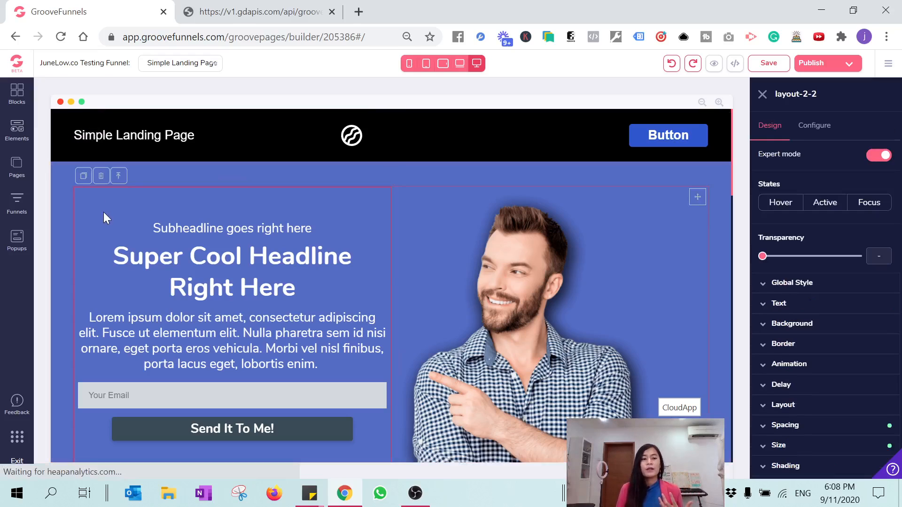
pyautogui.click(65, 174)
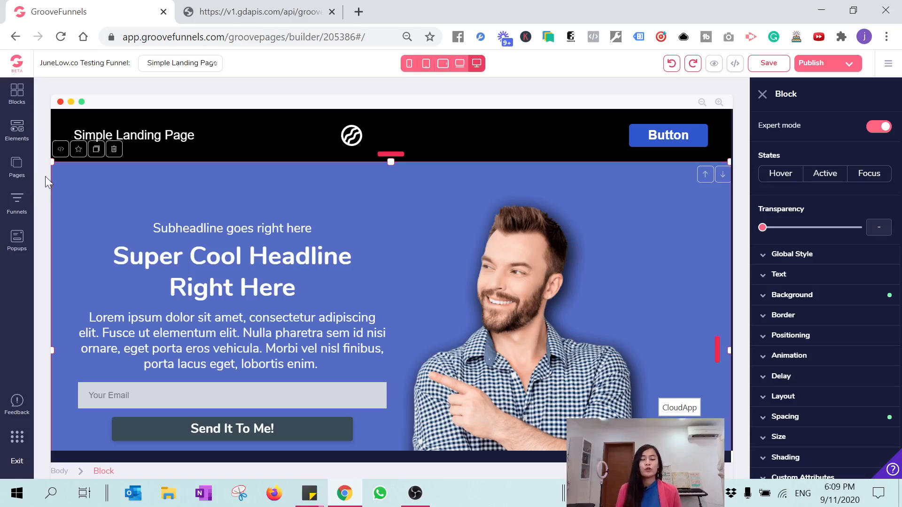
# Step: Examine the design settings of the man's image, the "Super Cool Headline" text and the surrounding hero block
pyautogui.click(435, 252)
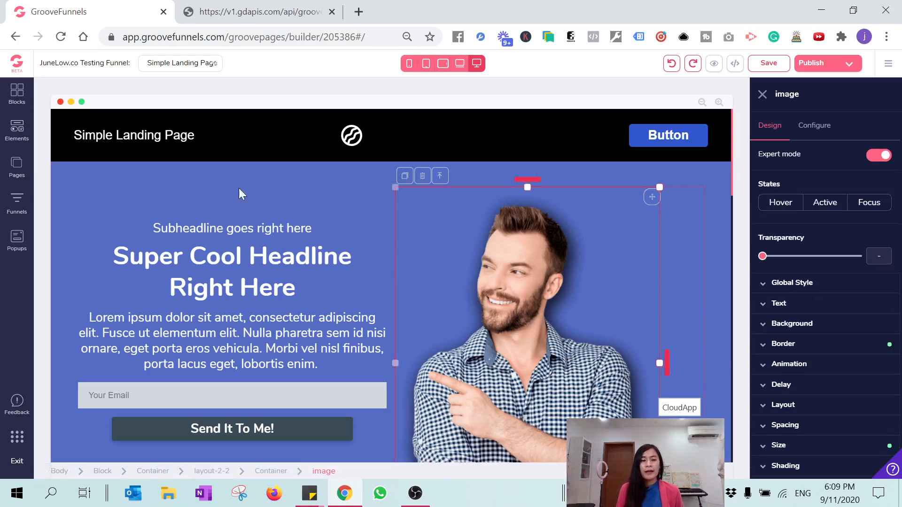
pyautogui.click(366, 272)
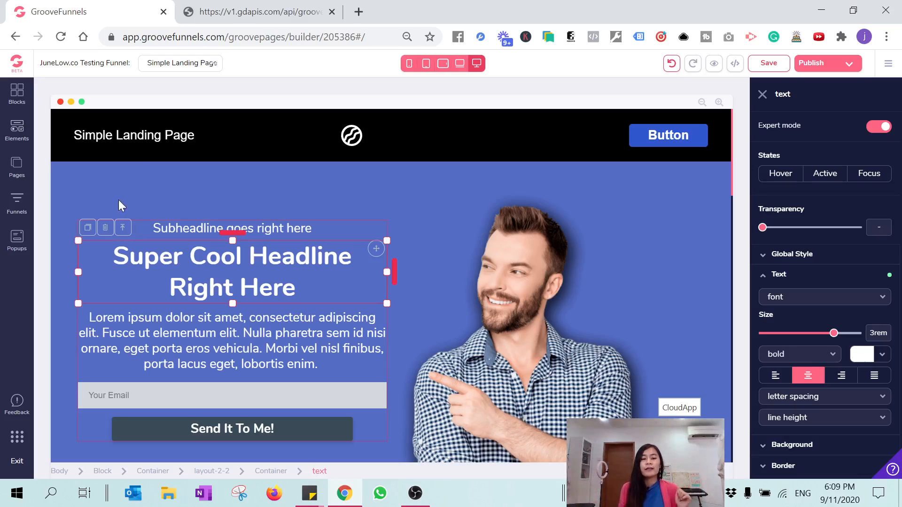
pyautogui.click(177, 166)
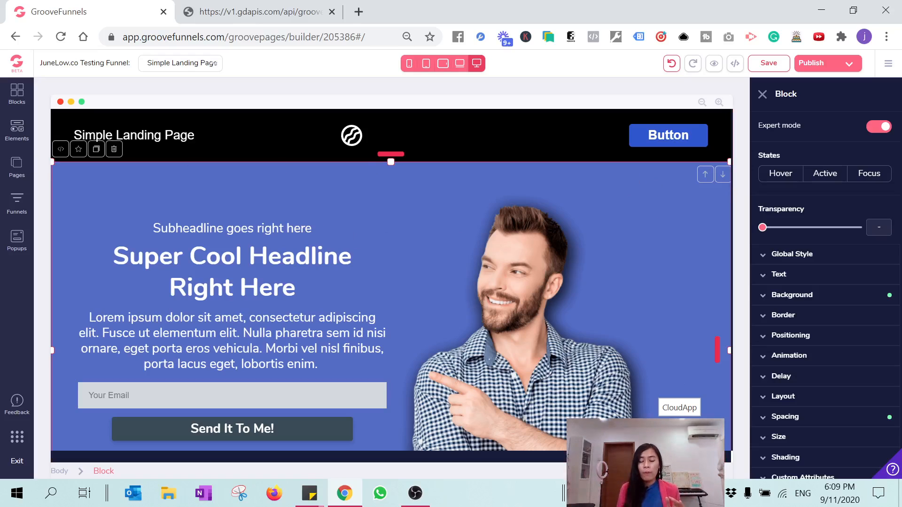
pyautogui.click(517, 302)
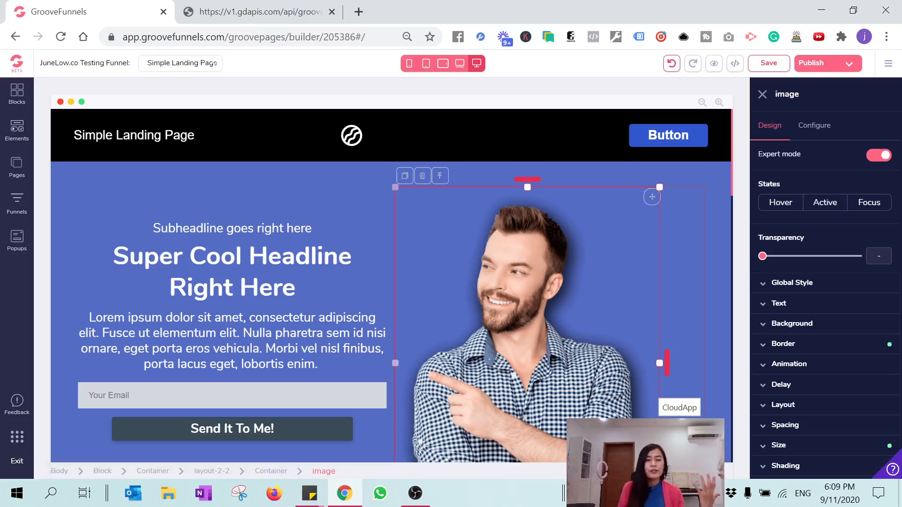
pyautogui.click(336, 283)
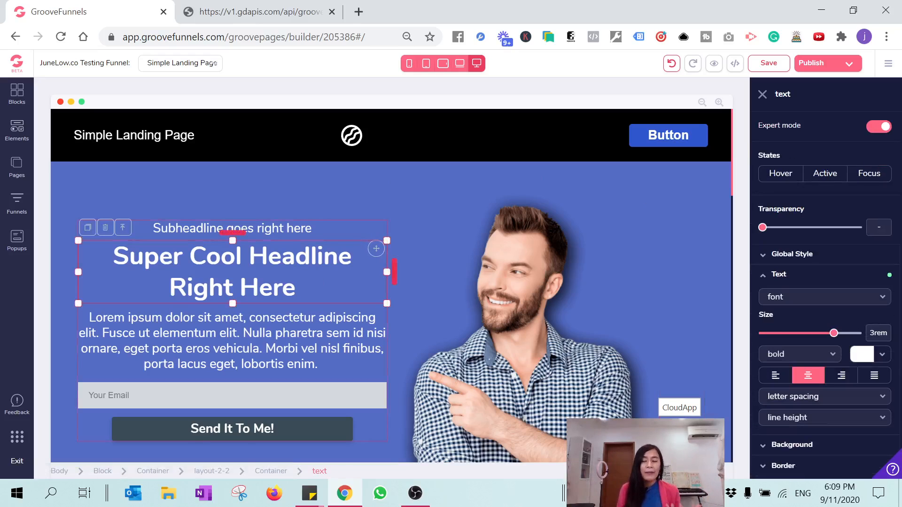
# Step: Select the hero block and switch Expert mode off and back on to compare the available design settings
pyautogui.click(338, 176)
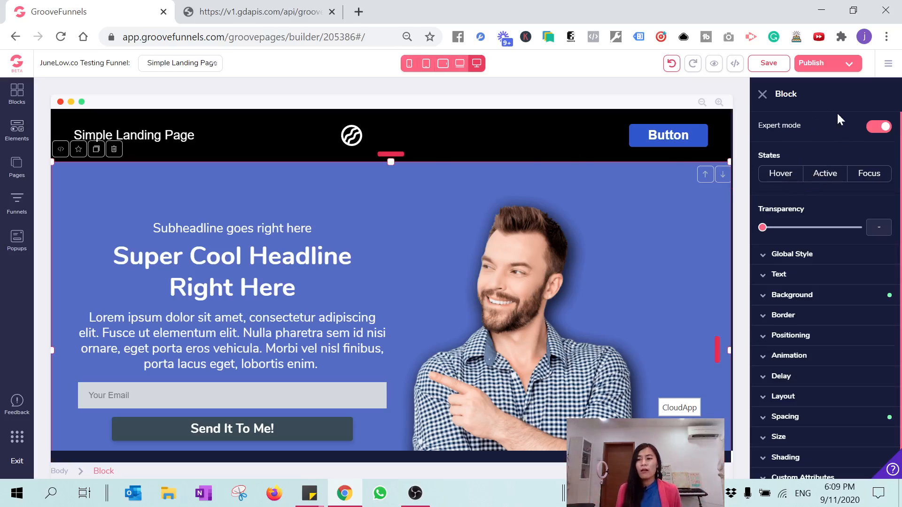
pyautogui.click(869, 132)
pyautogui.click(873, 130)
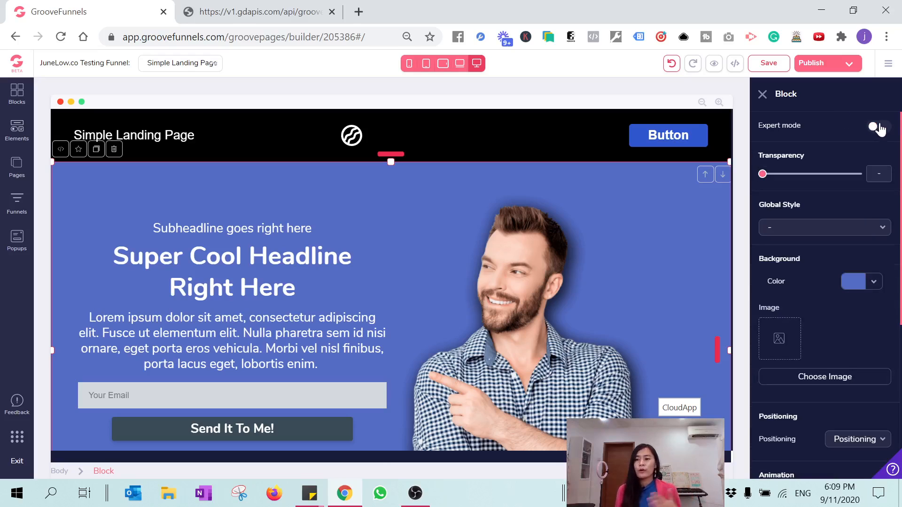
pyautogui.click(880, 130)
pyautogui.click(879, 130)
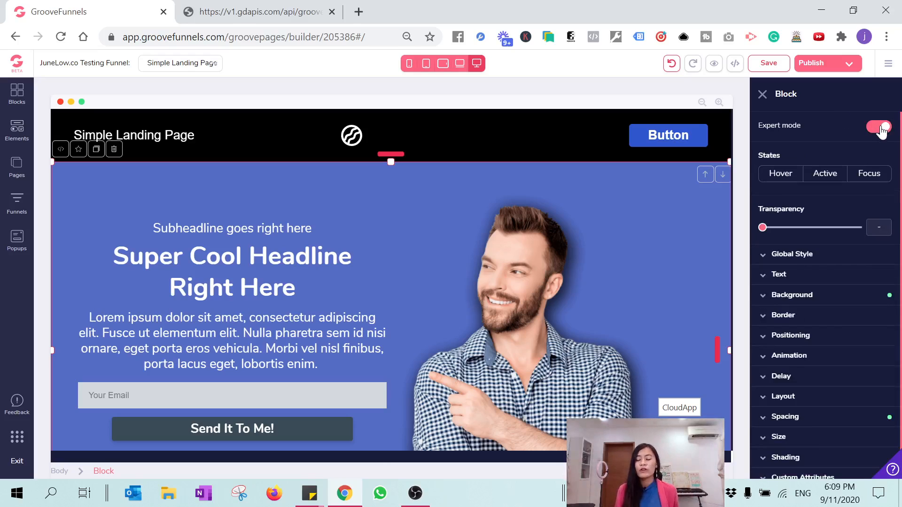
# Step: Set the hero block's background color to black, and change it to the dark maroon #280B14
pyautogui.click(775, 300)
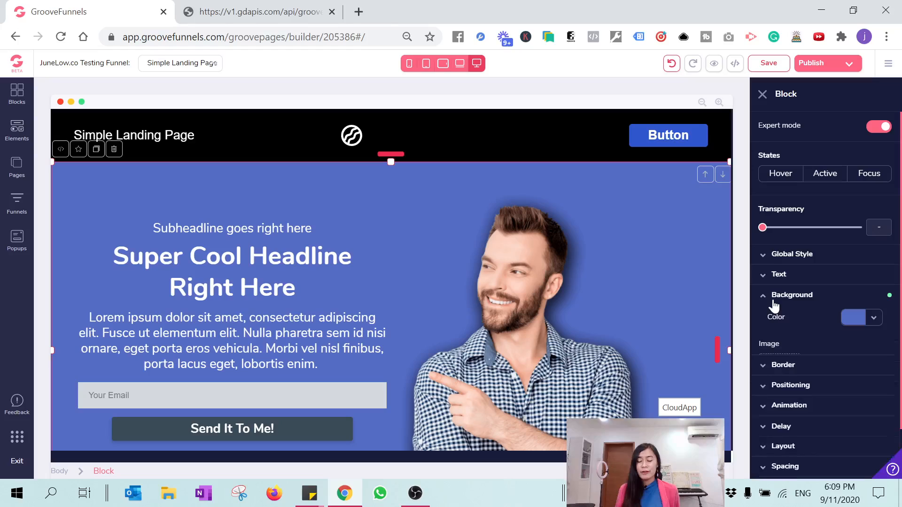
pyautogui.click(850, 318)
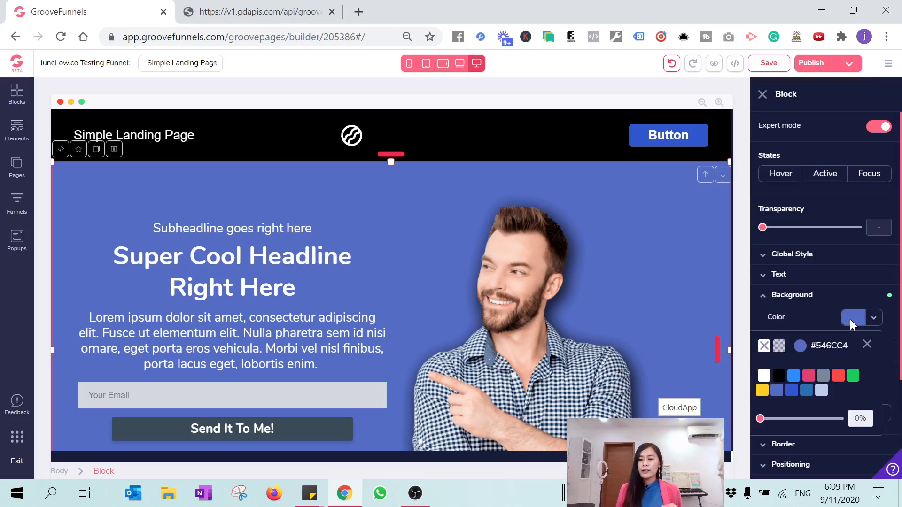
pyautogui.click(779, 376)
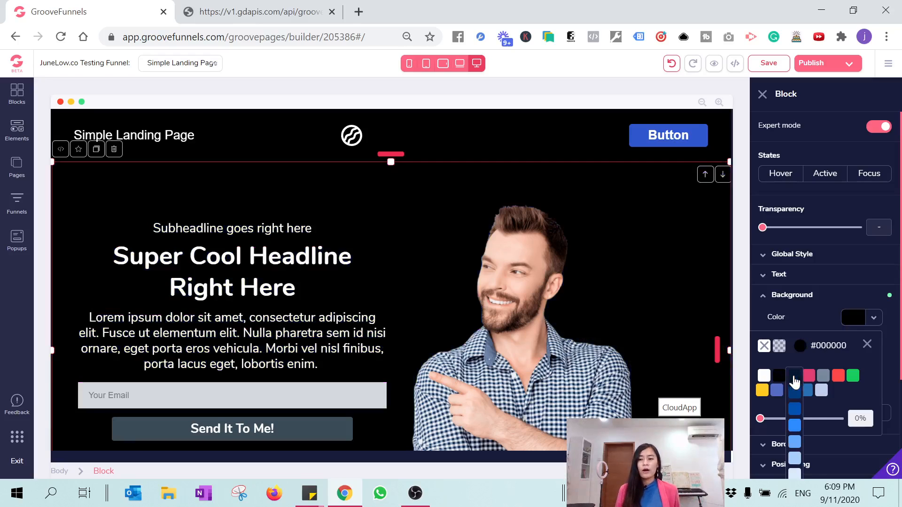
pyautogui.click(815, 378)
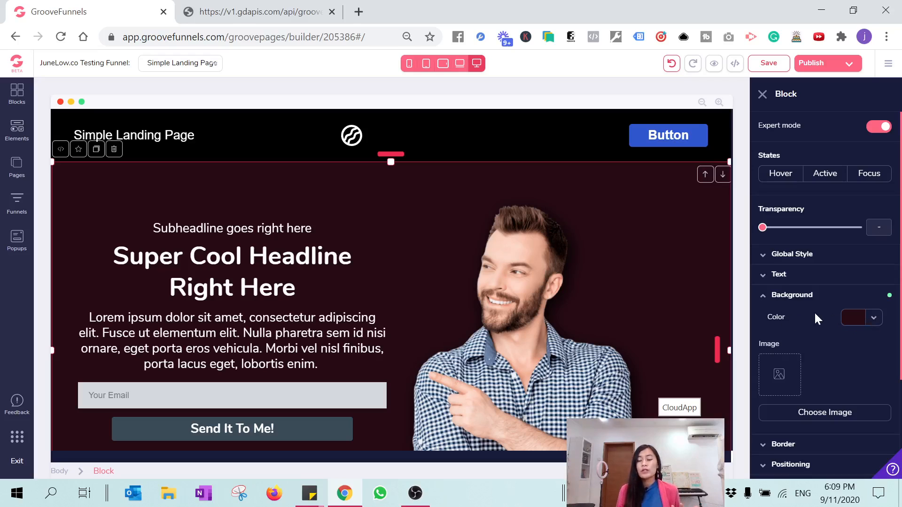
# Step: Look through the hero block's Background, Border and Text design settings
pyautogui.scroll(-3, 815, 314)
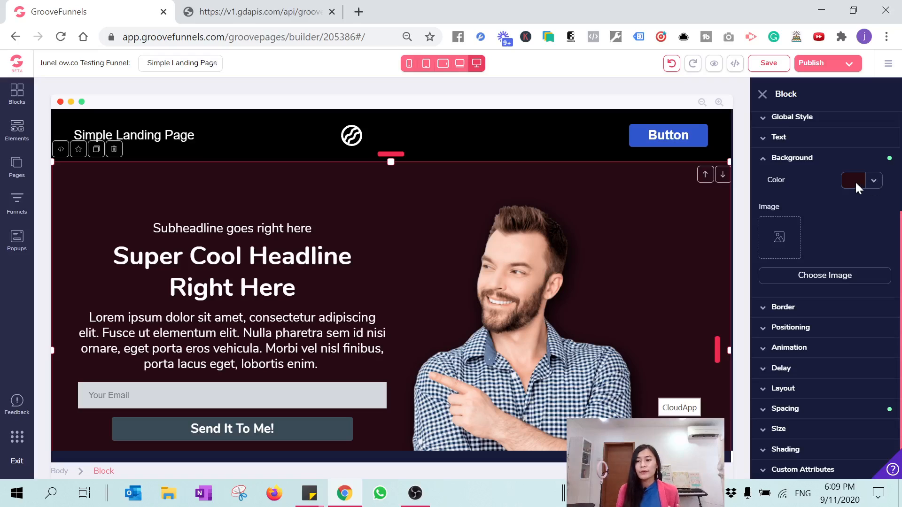
pyautogui.click(771, 158)
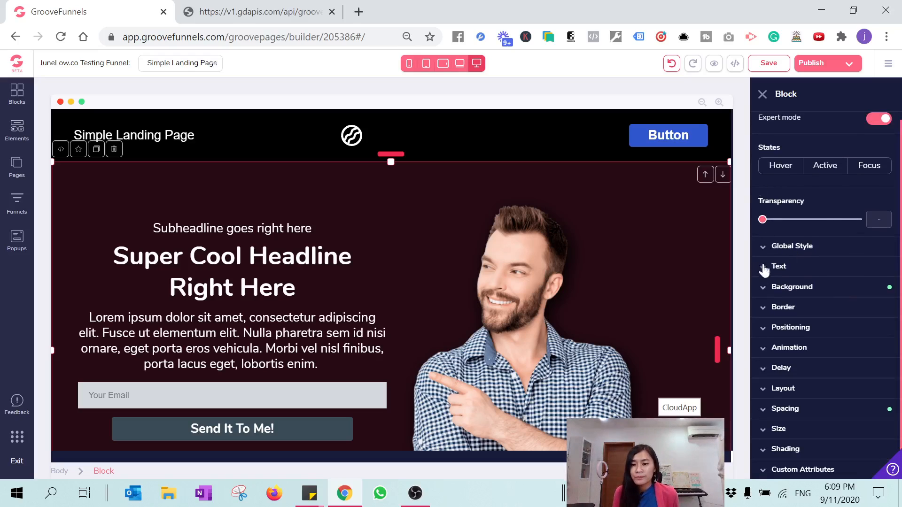
pyautogui.click(793, 291)
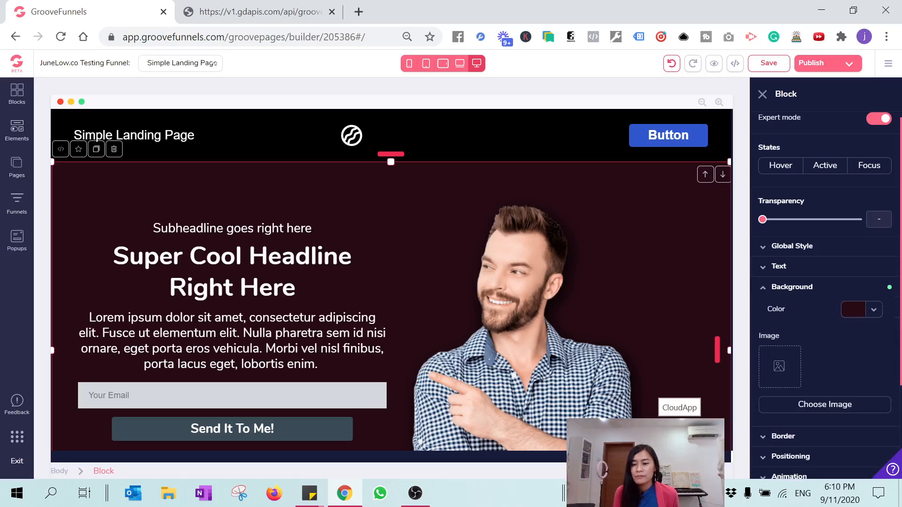
pyautogui.click(888, 292)
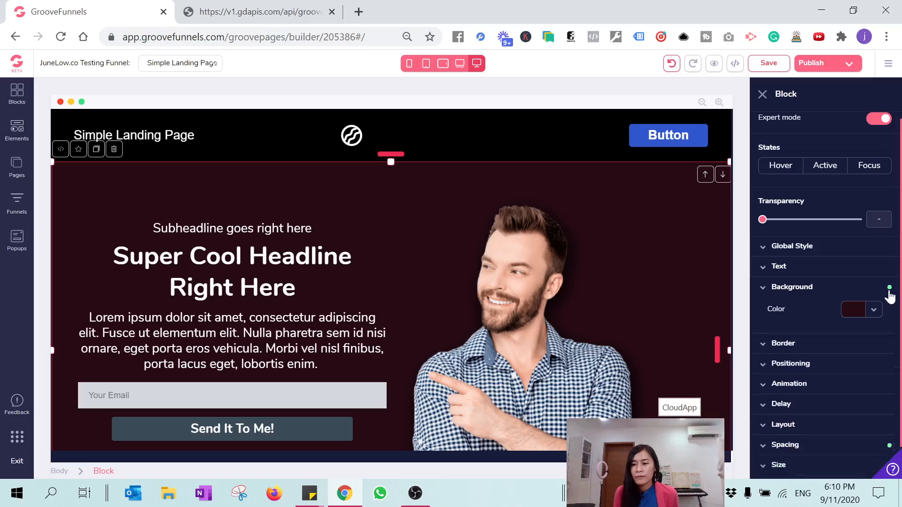
pyautogui.click(806, 318)
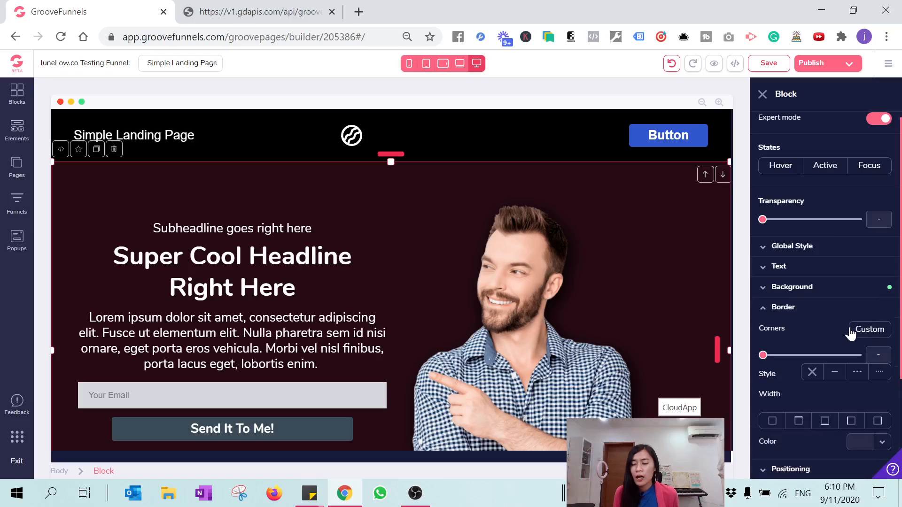
pyautogui.click(797, 271)
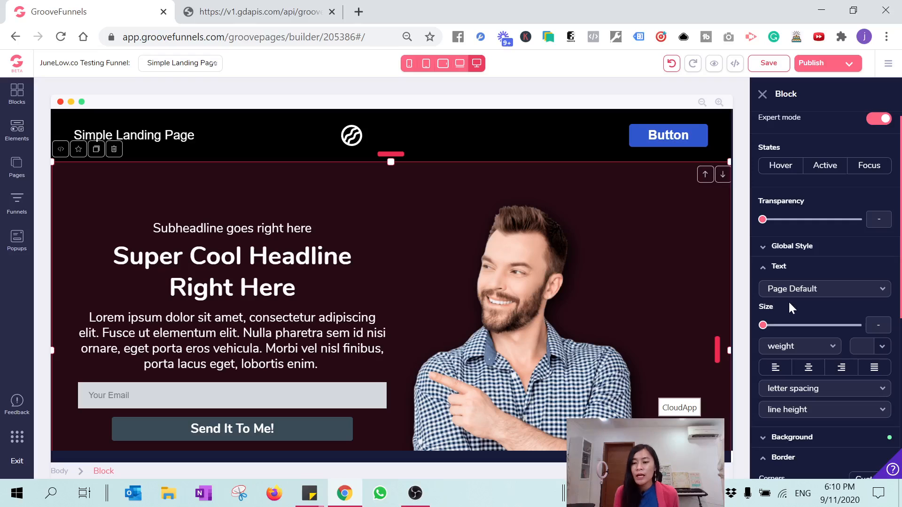
pyautogui.scroll(-2, 676, 336)
pyautogui.scroll(-3, 564, 306)
pyautogui.scroll(4, 456, 216)
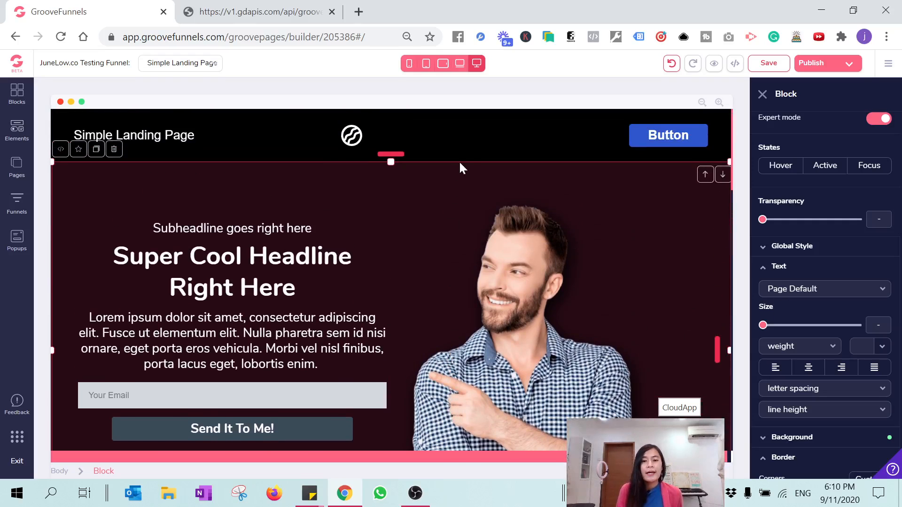
# Step: Select the full-width header navigation bar and set its background to the custom green #18A94B
pyautogui.click(481, 137)
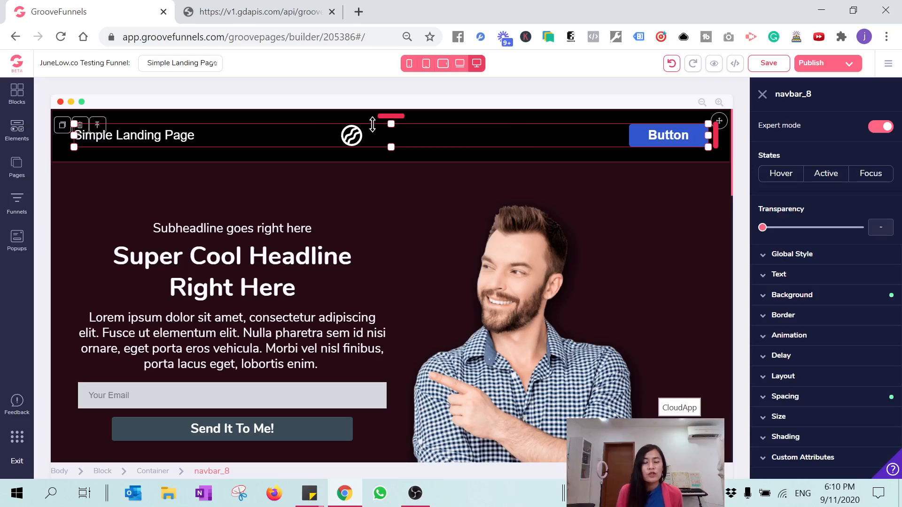
pyautogui.click(171, 228)
pyautogui.click(163, 179)
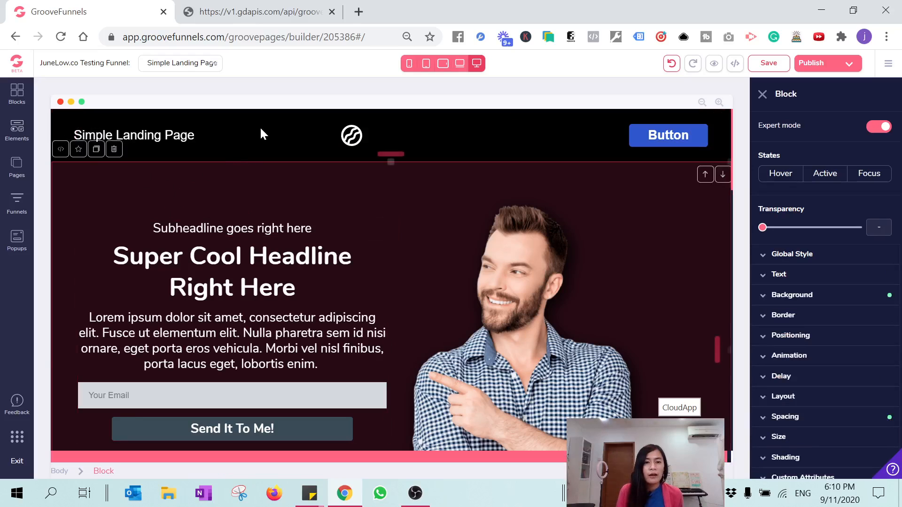
pyautogui.click(190, 127)
pyautogui.click(148, 119)
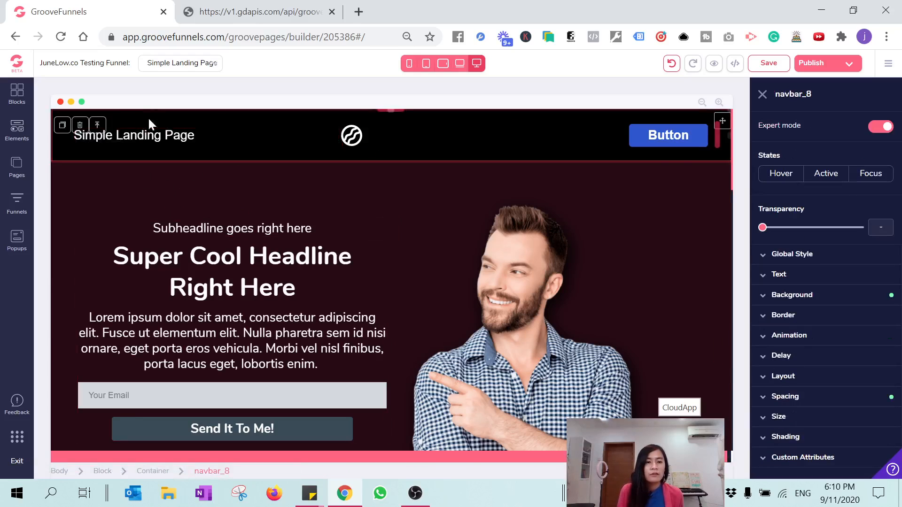
pyautogui.click(823, 298)
pyautogui.scroll(-2, 827, 282)
pyautogui.click(856, 246)
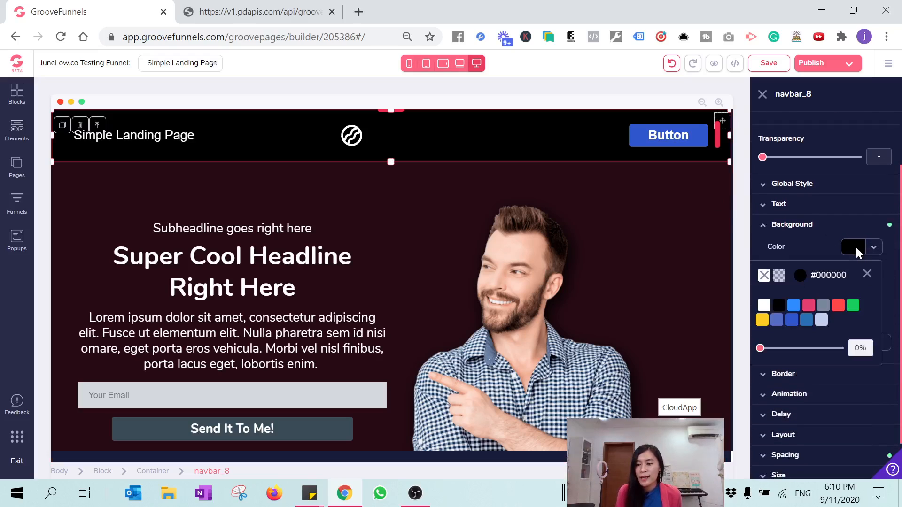
pyautogui.click(799, 277)
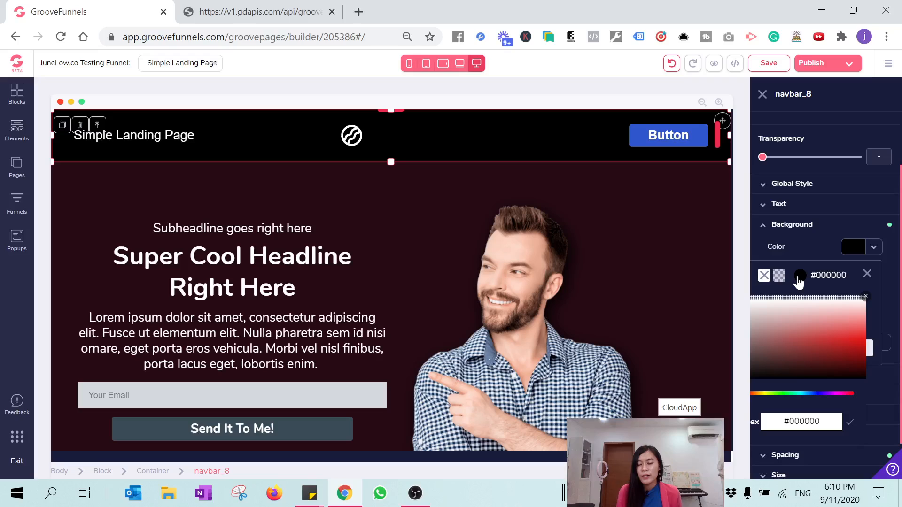
pyautogui.click(780, 393)
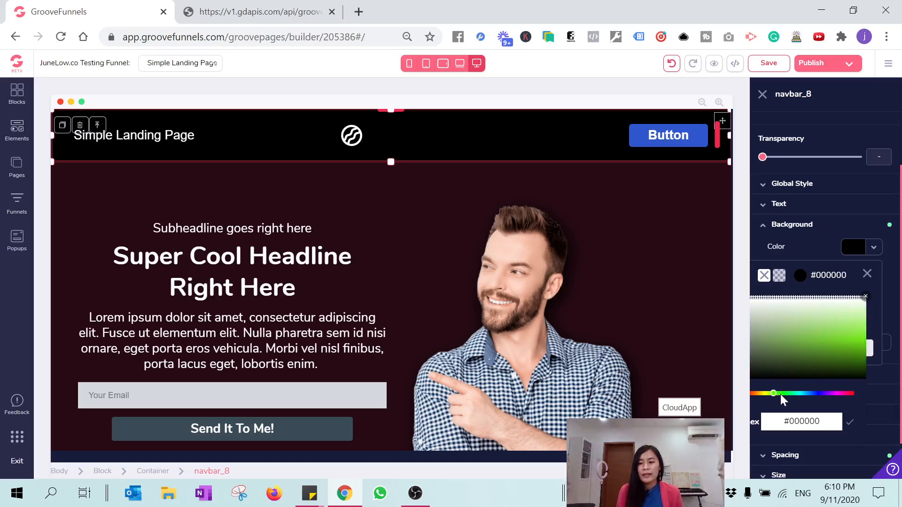
pyautogui.click(833, 349)
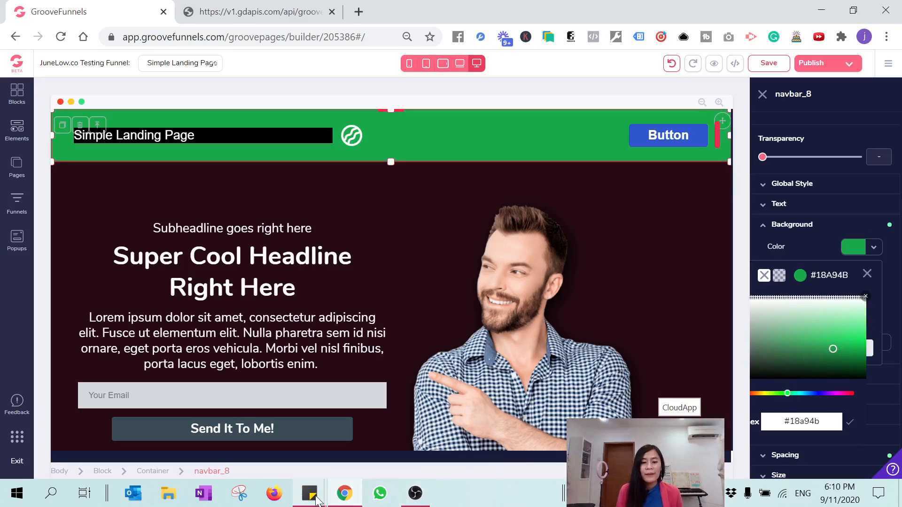
# Step: Copy the color code #66FCF1 from the sticky note and return to the page builder in Chrome
pyautogui.click(358, 421)
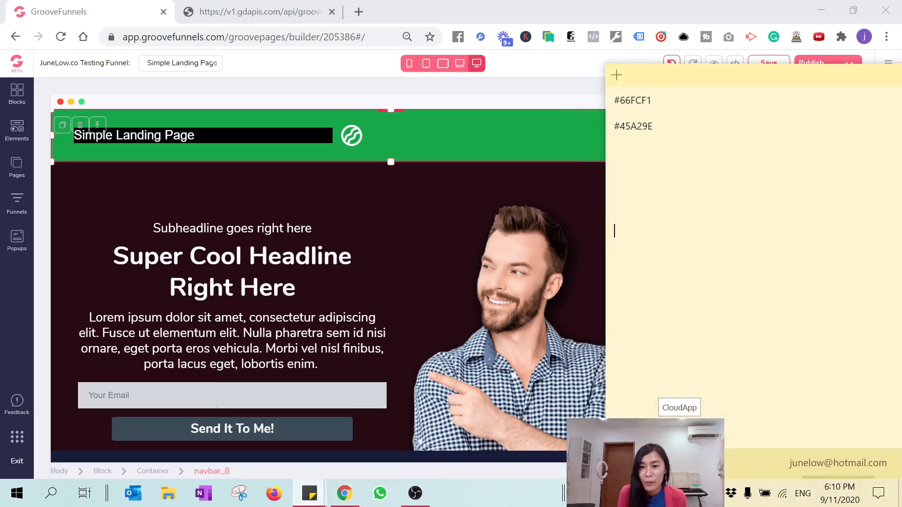
pyautogui.doubleClick(632, 100)
pyautogui.hotkey('ctrl', 'c')
pyautogui.click(117, 5)
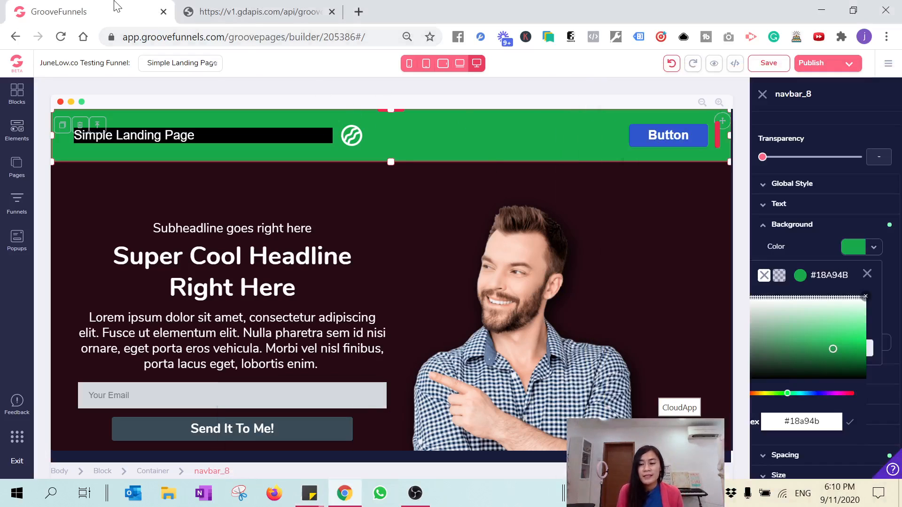
# Step: Set the header navigation bar's background color to the copied hex code #66FCF1
pyautogui.click(841, 275)
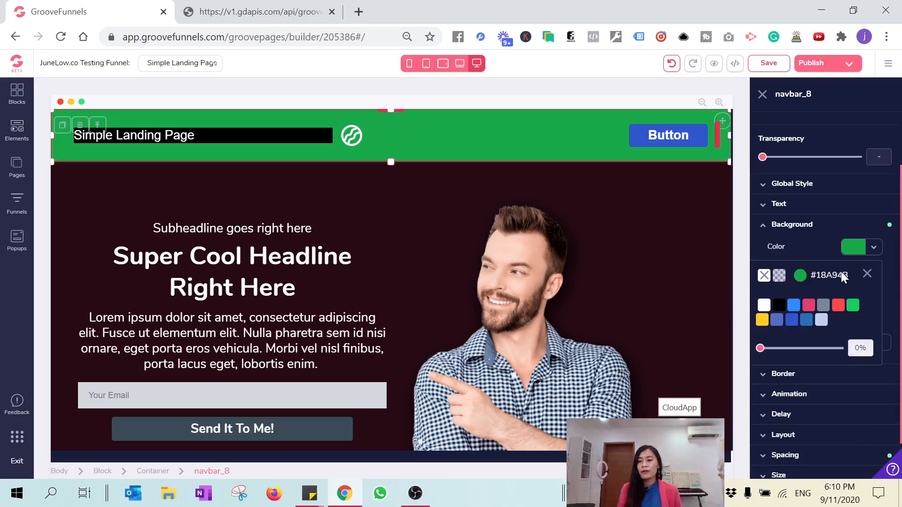
pyautogui.click(800, 281)
pyautogui.click(801, 421)
pyautogui.hotkey('ctrl', 'v')
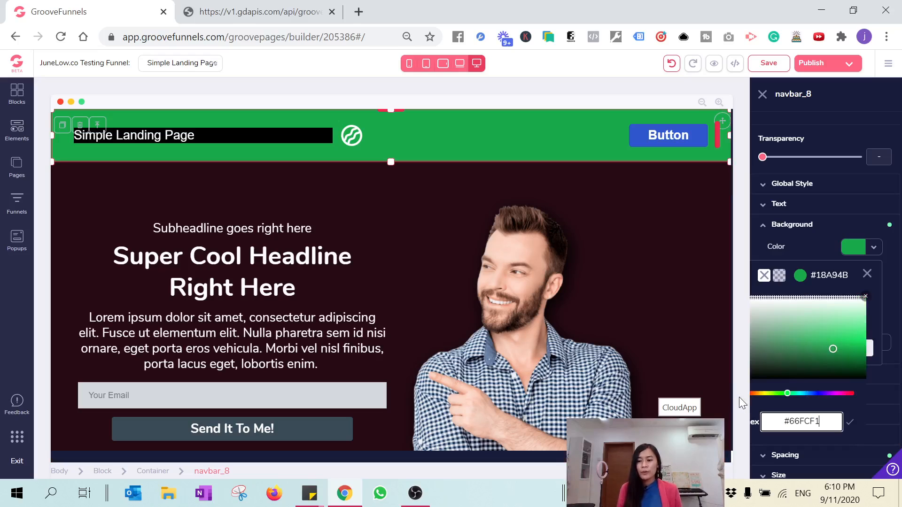
pyautogui.press('Return')
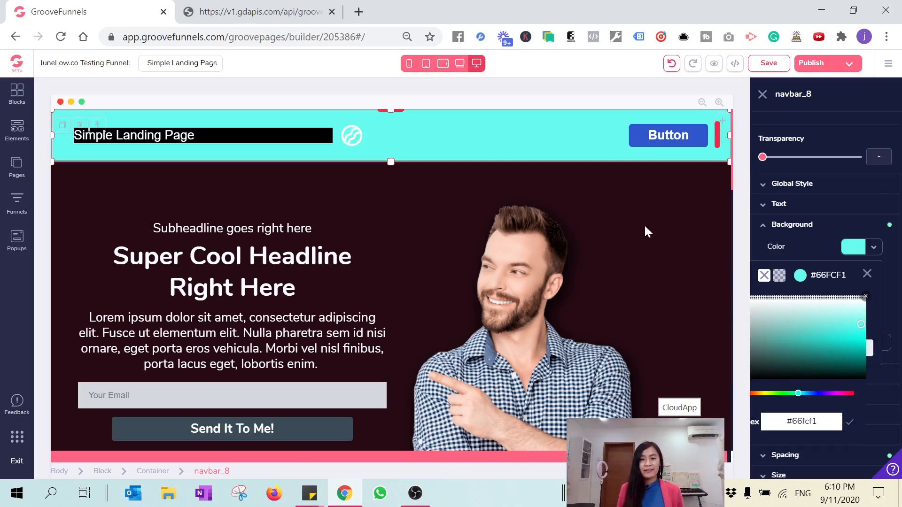
# Step: Try #66FCF1 as the hero block's background color, and change it to black (#000000)
pyautogui.click(644, 223)
pyautogui.click(658, 181)
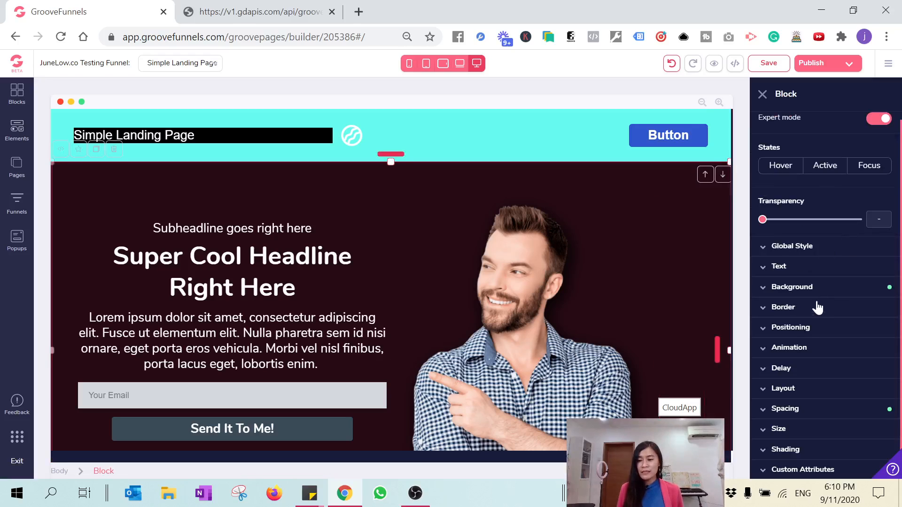
pyautogui.click(789, 287)
pyautogui.click(856, 310)
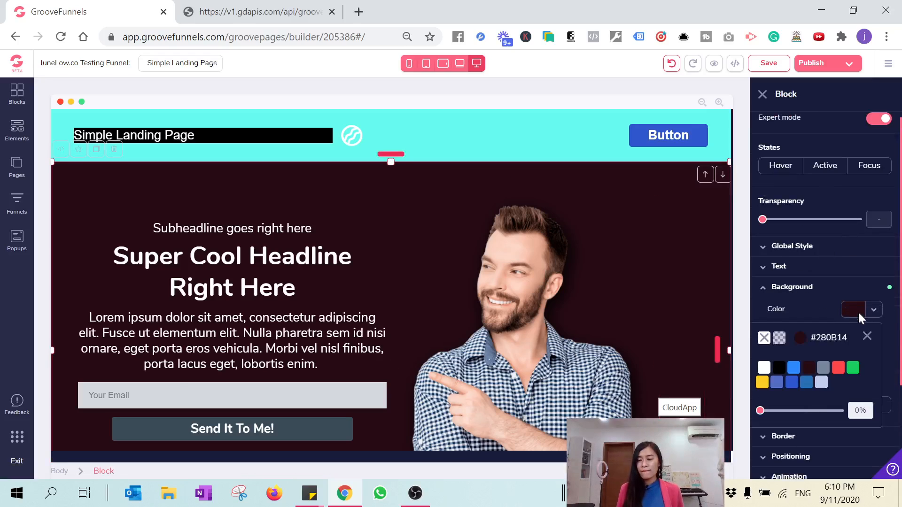
pyautogui.click(804, 340)
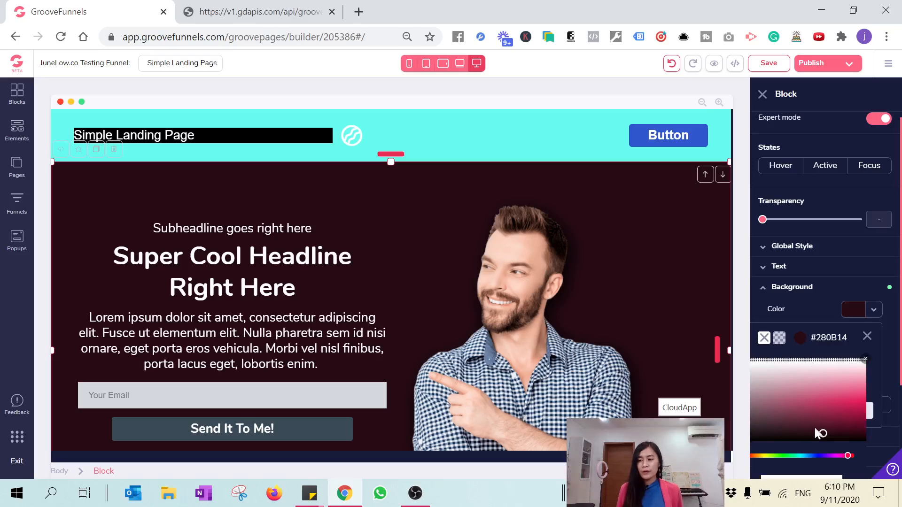
pyautogui.scroll(-3, 815, 427)
pyautogui.click(802, 355)
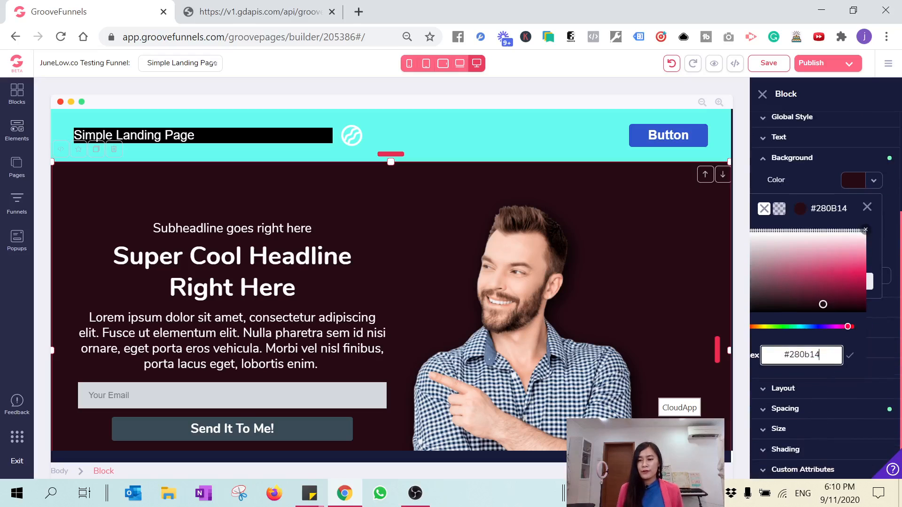
pyautogui.hotkey('ctrl', 'v')
pyautogui.press('Return')
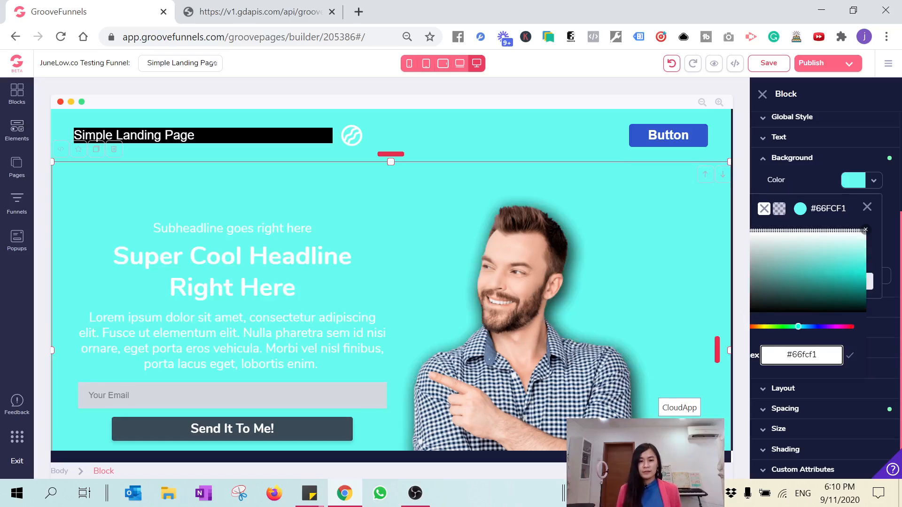
pyautogui.moveTo(775, 291); pyautogui.dragTo(739, 323)
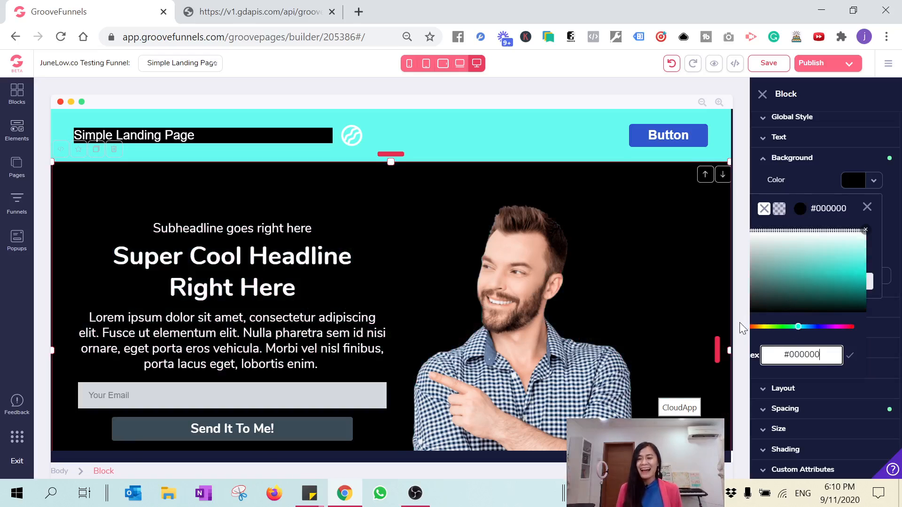
# Step: Review the recolored header and hero block, and select the navigation bar and its inner row to examine their boundaries
pyautogui.click(560, 150)
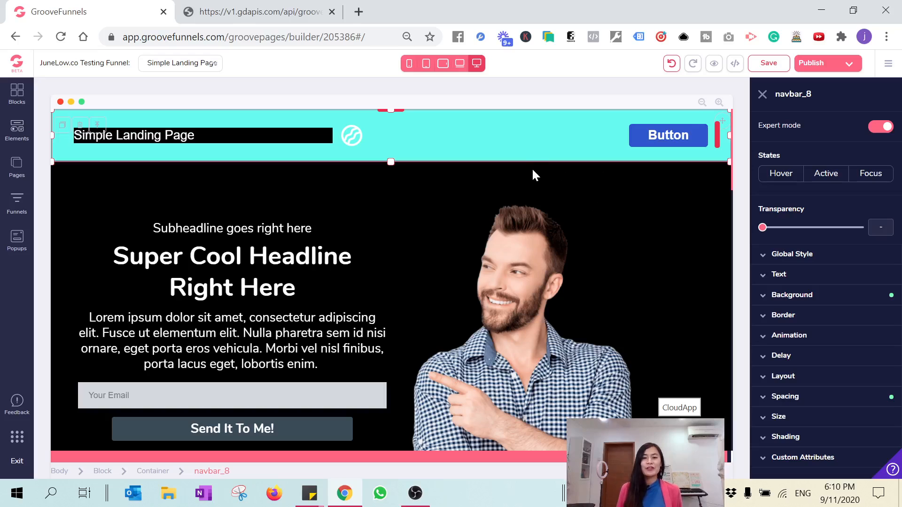
pyautogui.scroll(-2, 267, 226)
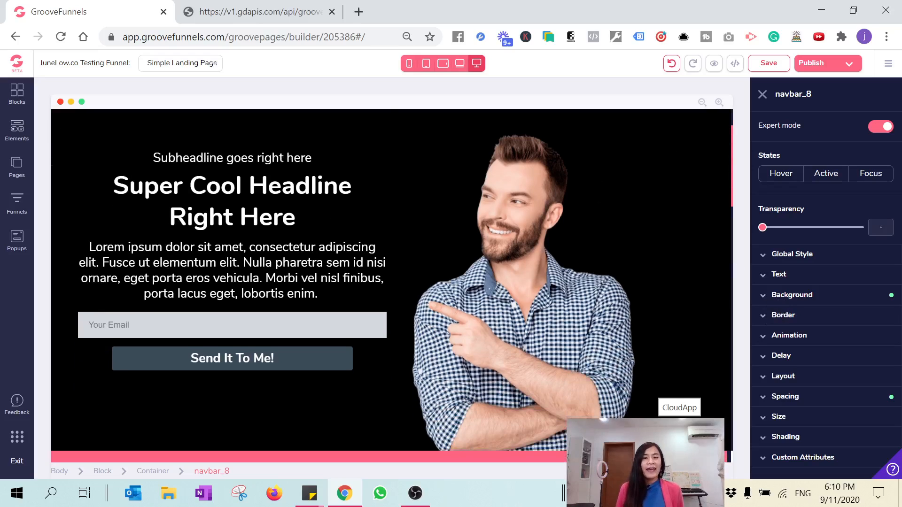
pyautogui.scroll(2, 242, 159)
pyautogui.click(239, 133)
pyautogui.click(442, 134)
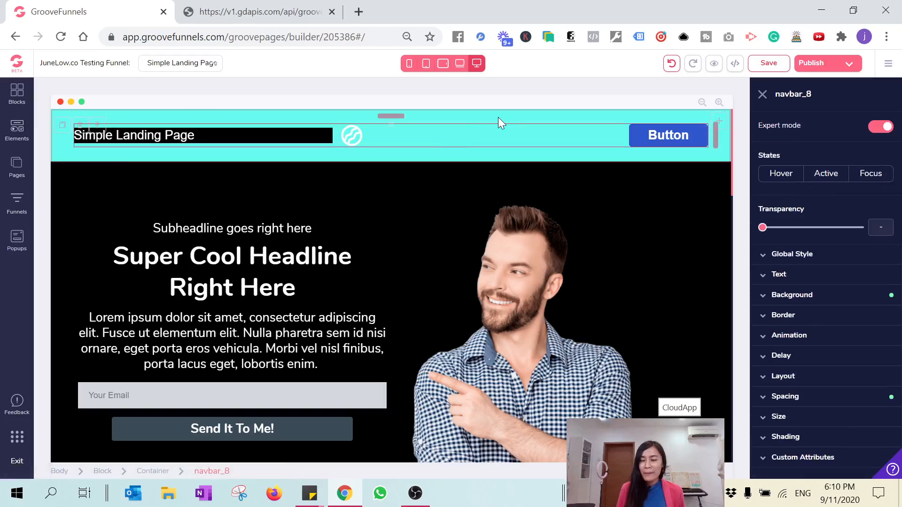
# Step: Set the header navigation bar's background color to black (#000000)
pyautogui.click(781, 296)
pyautogui.click(854, 317)
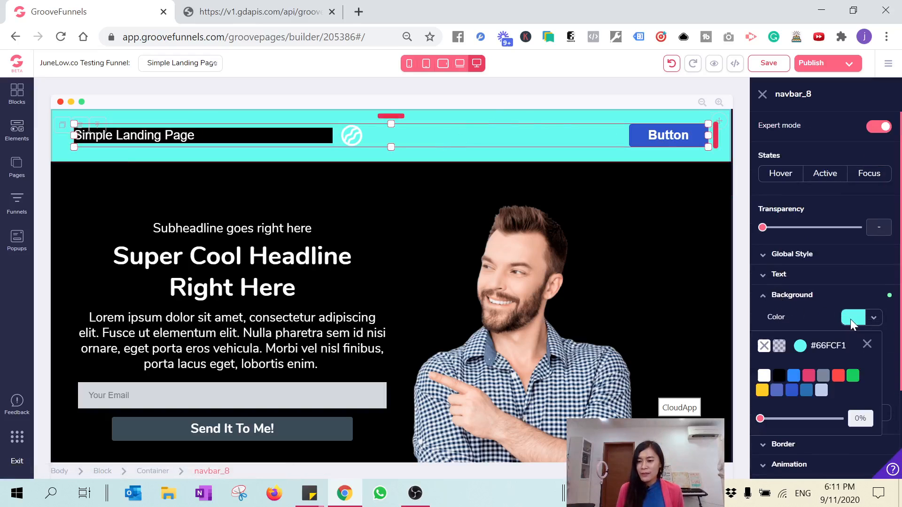
pyautogui.click(779, 376)
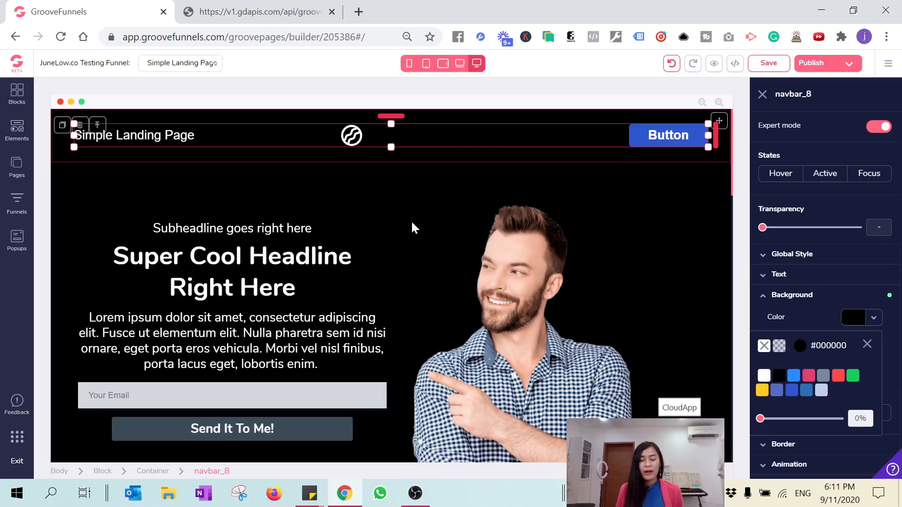
pyautogui.click(564, 177)
# Step: Set the header button's background color to the hex code #66fcf1
pyautogui.click(646, 141)
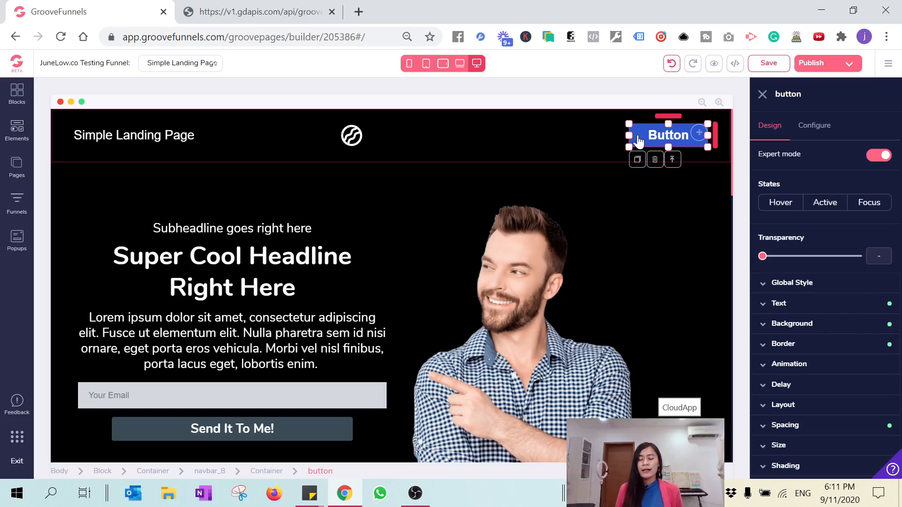
pyautogui.click(791, 325)
pyautogui.click(853, 347)
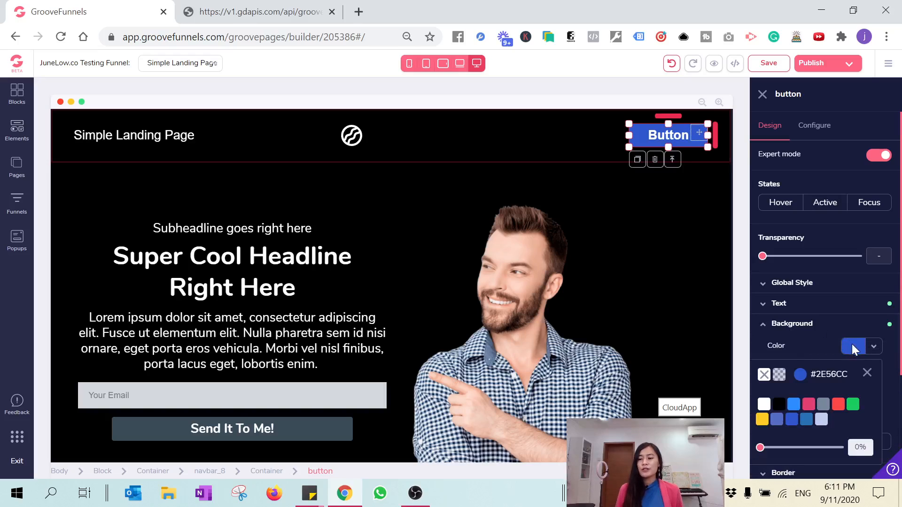
pyautogui.click(800, 375)
pyautogui.scroll(-3, 809, 413)
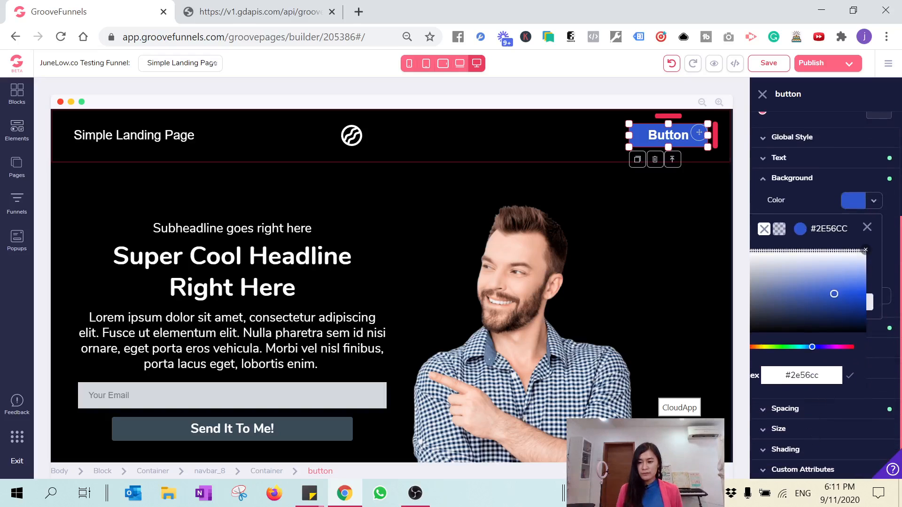
pyautogui.tripleClick(803, 375)
pyautogui.write('#66fcf1')
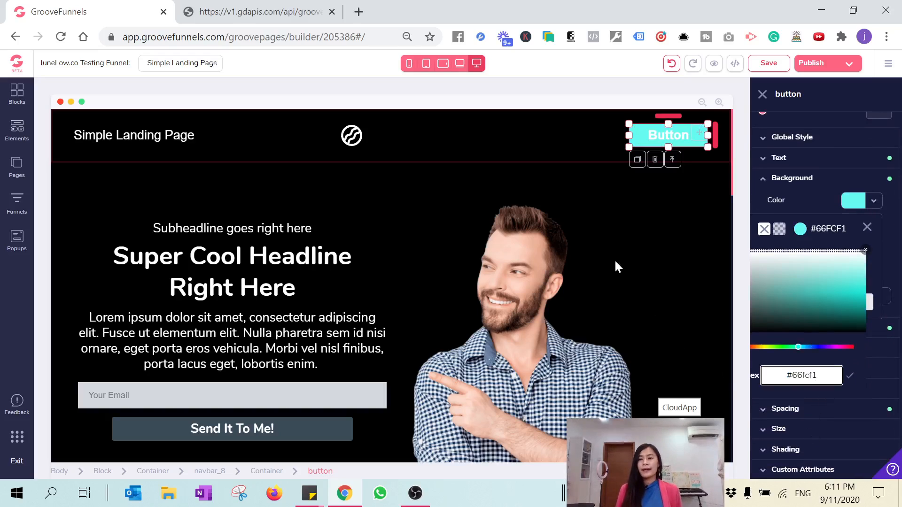
pyautogui.click(678, 217)
# Step: Change the header button's text color to black (#000000)
pyautogui.click(666, 139)
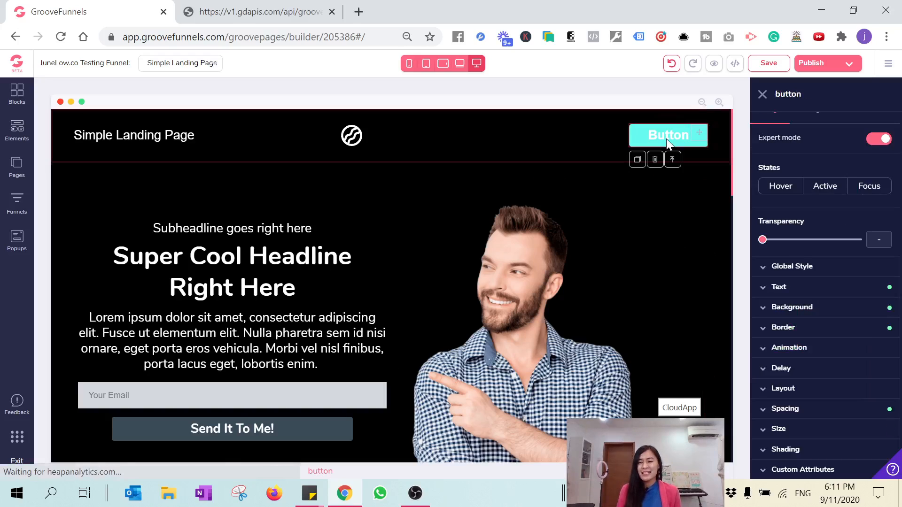
pyautogui.click(779, 292)
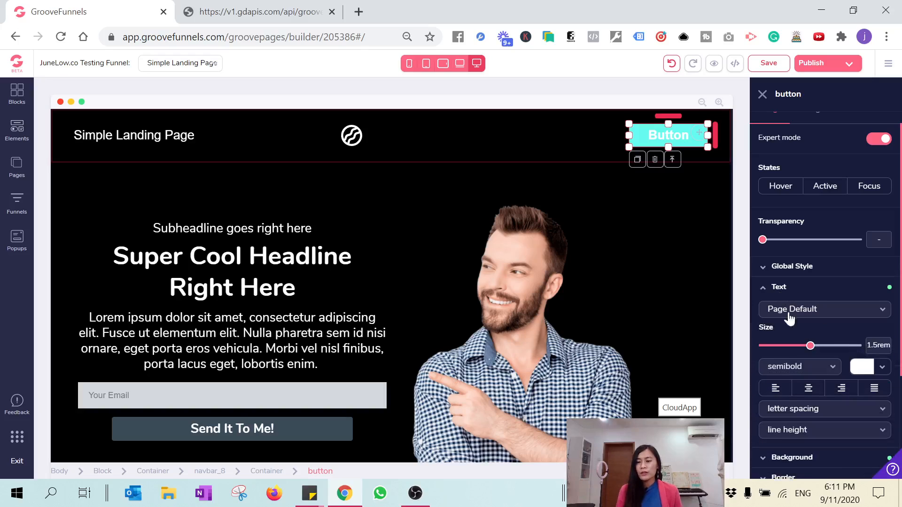
pyautogui.click(776, 287)
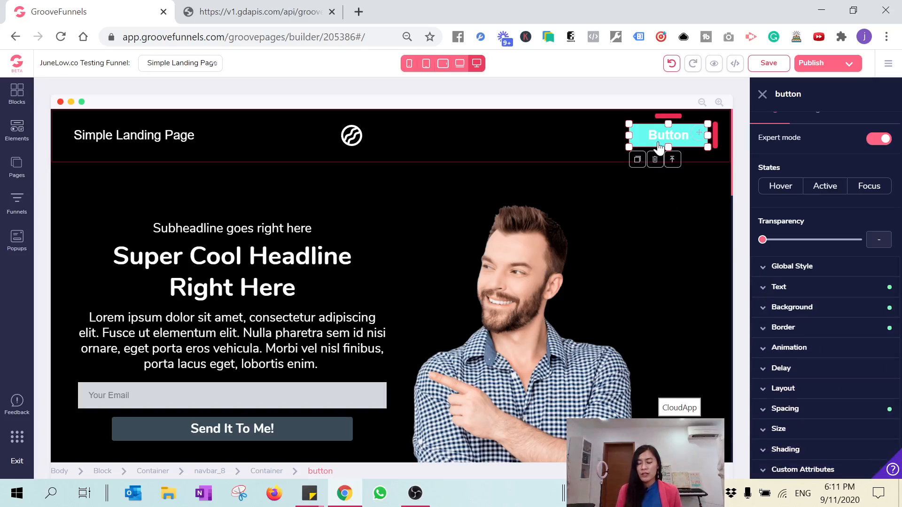
pyautogui.click(778, 291)
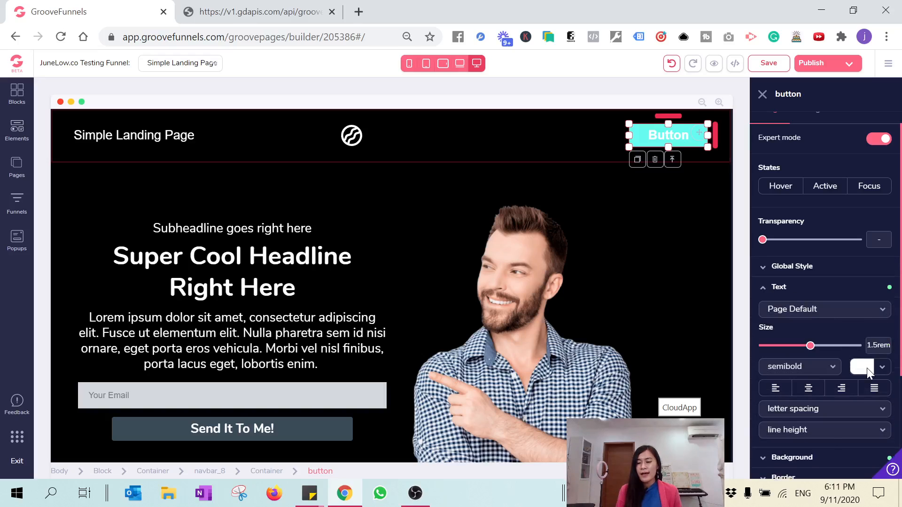
pyautogui.click(867, 368)
pyautogui.click(788, 425)
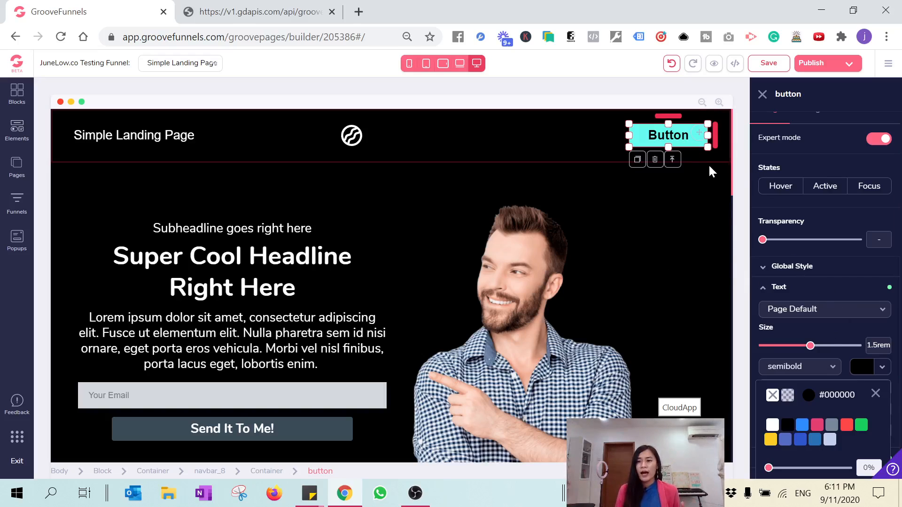
# Step: Replace the header button's label text with "Join my Facebook Group"
pyautogui.scroll(1, 807, 167)
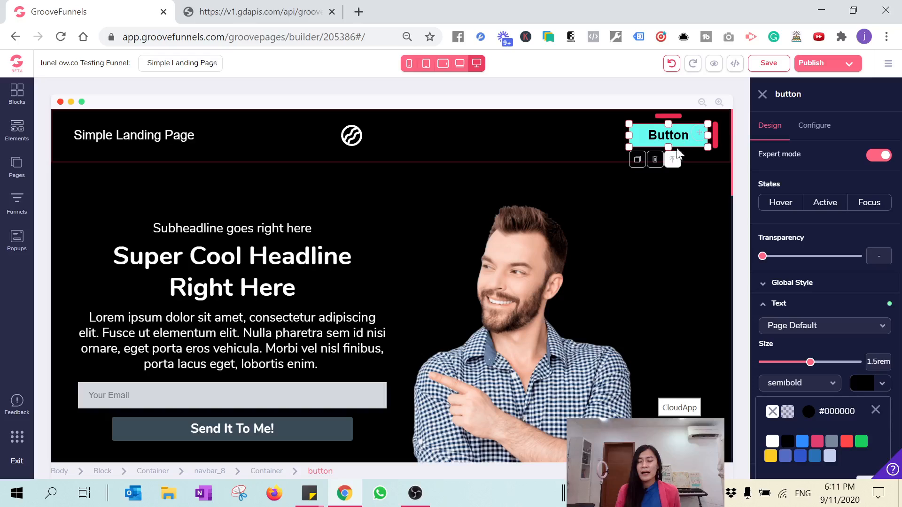
pyautogui.click(825, 131)
pyautogui.moveTo(810, 174); pyautogui.dragTo(736, 190)
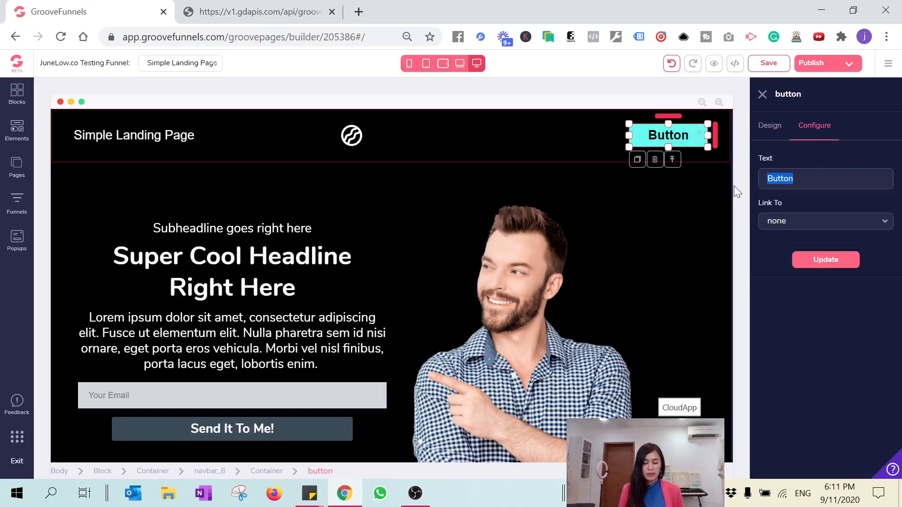
pyautogui.press('BackSpace')
pyautogui.write('Join my')
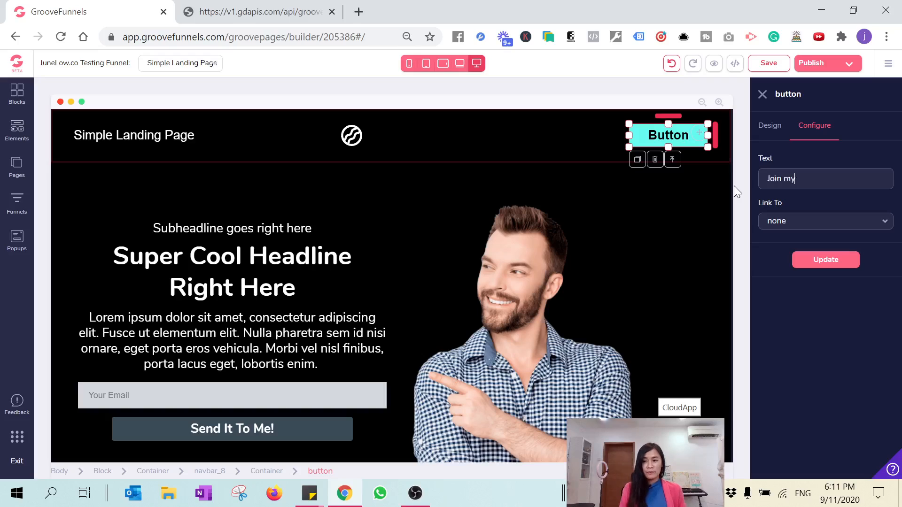
pyautogui.write(' Facebook Grou')
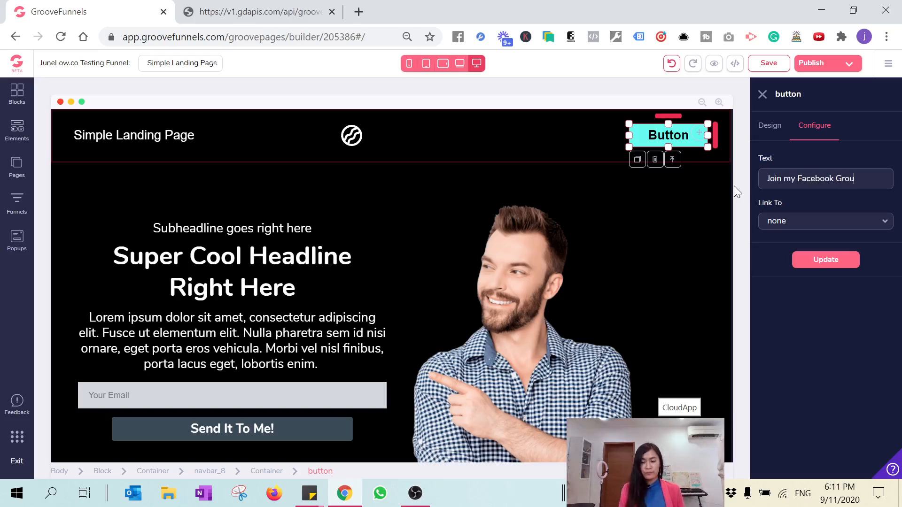
pyautogui.write('p')
pyautogui.click(804, 224)
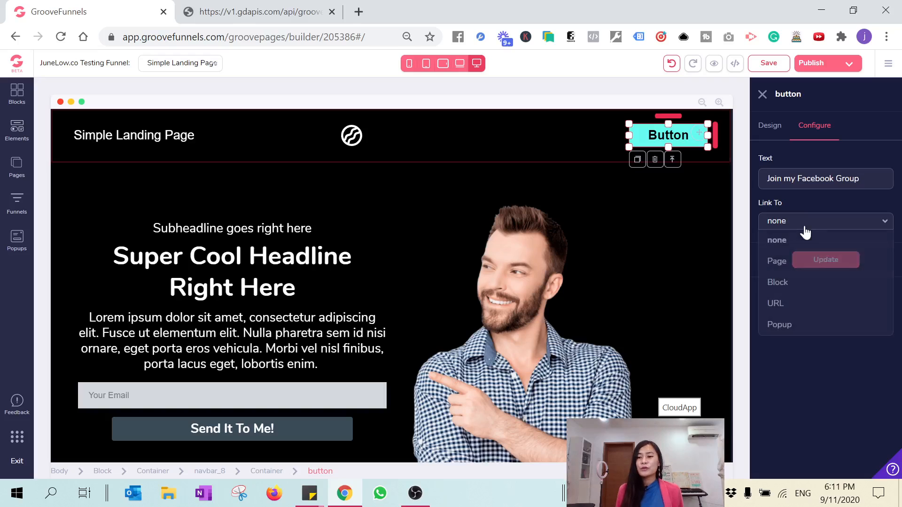
pyautogui.click(803, 224)
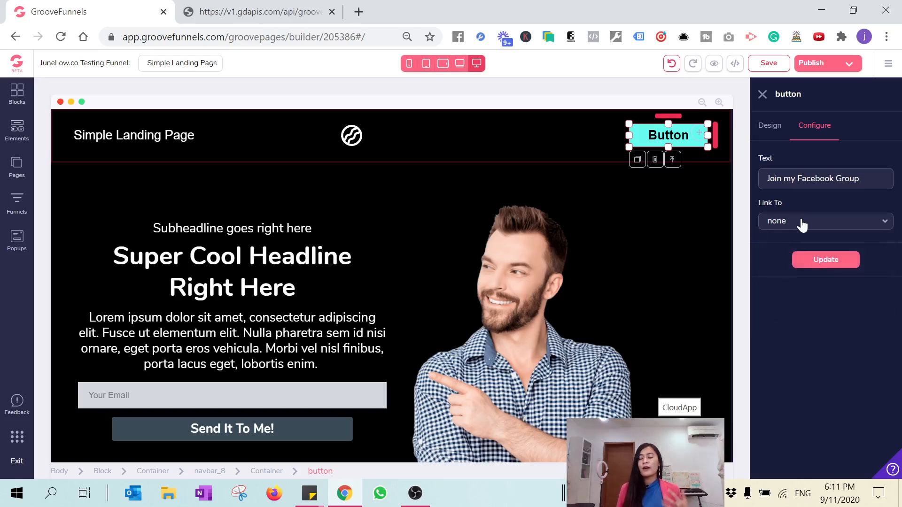
pyautogui.click(802, 225)
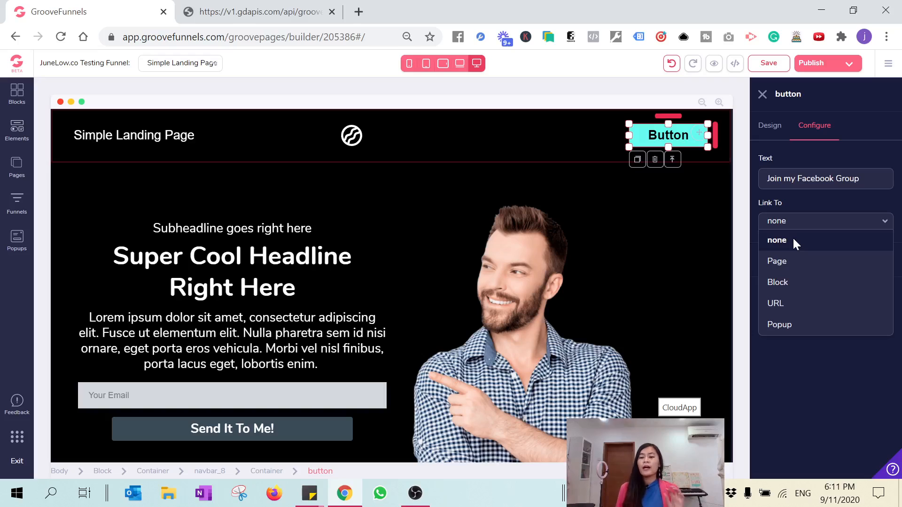
pyautogui.click(799, 301)
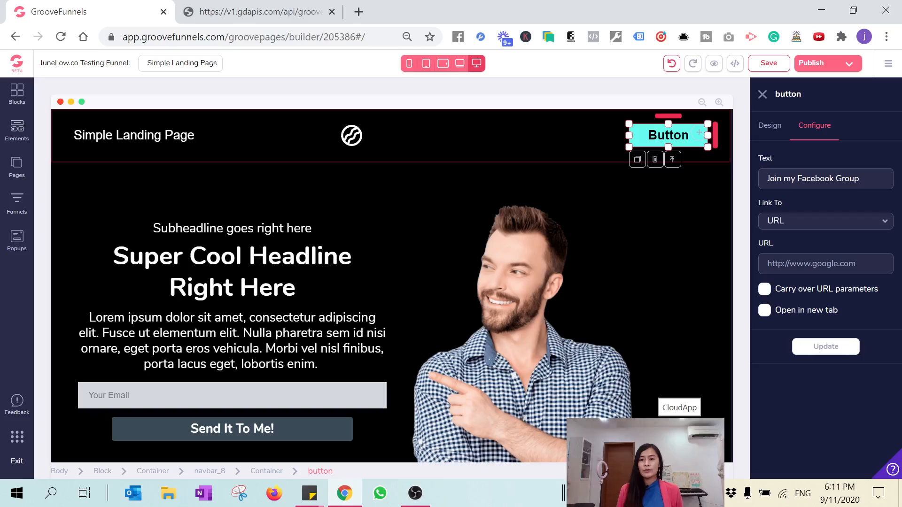
pyautogui.write('www.facebook.com/group')
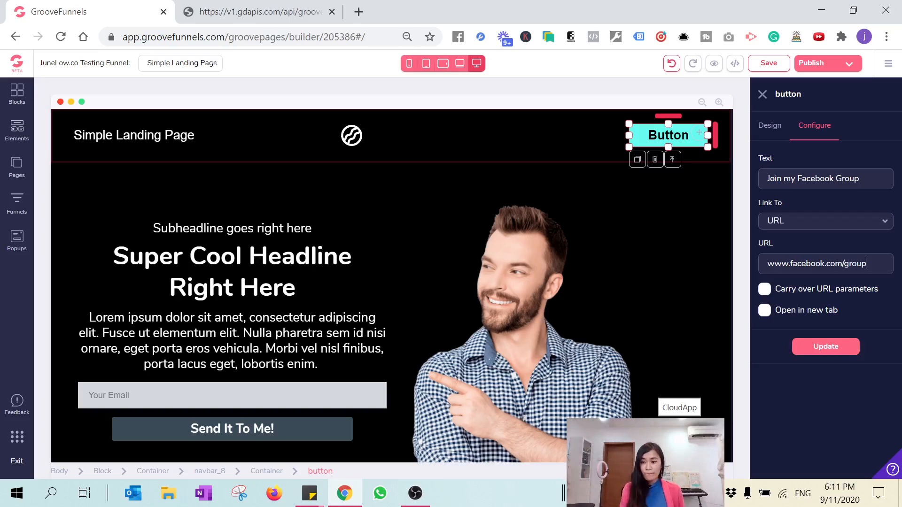
pyautogui.write('azi')
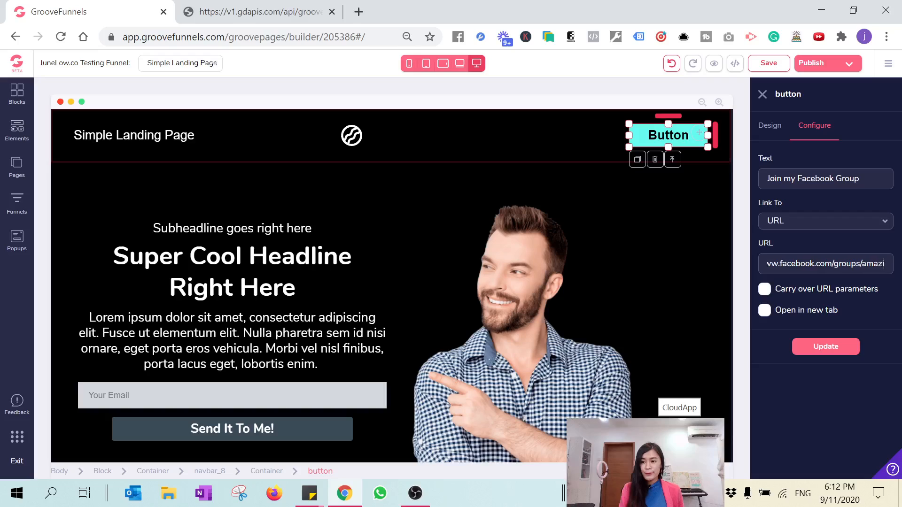
pyautogui.write('ngstoryt')
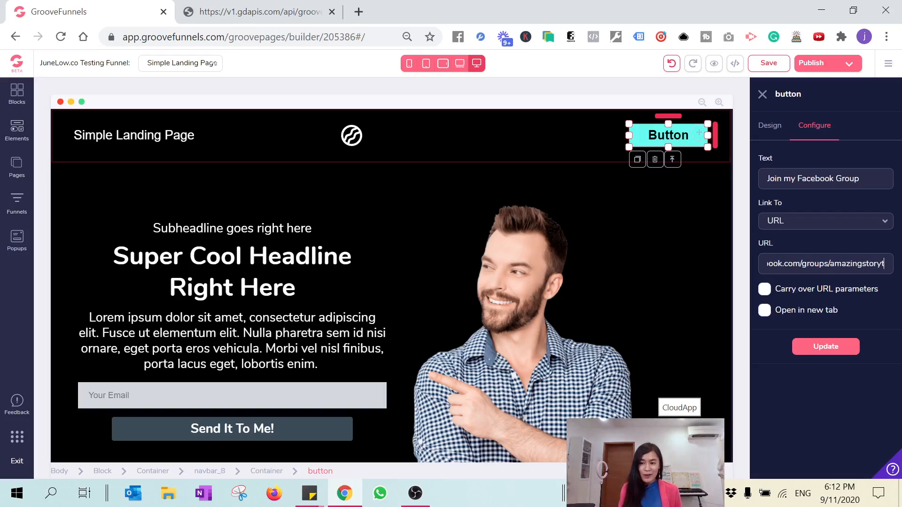
pyautogui.press('BackSpace')
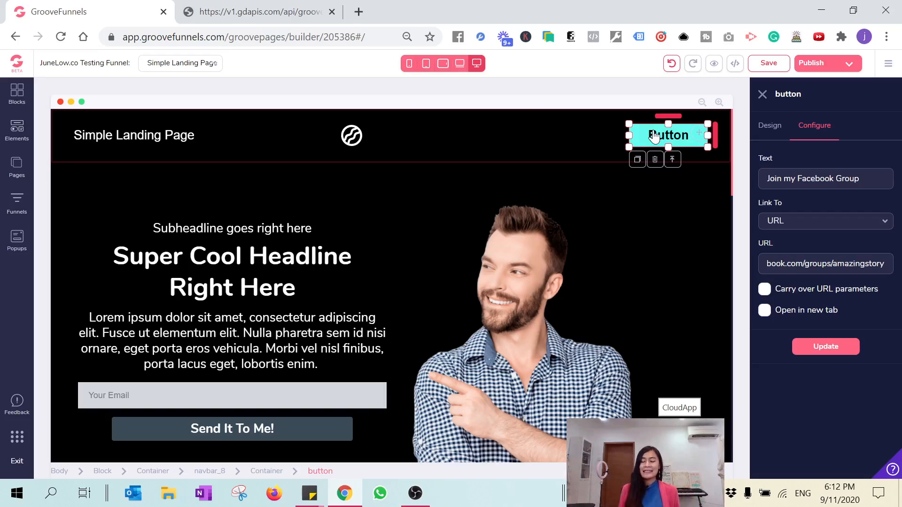
pyautogui.click(765, 310)
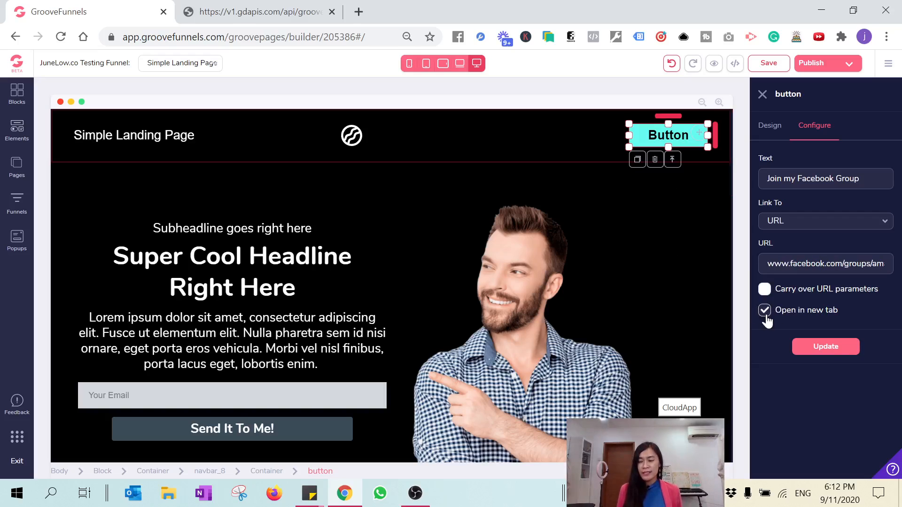
pyautogui.click(829, 346)
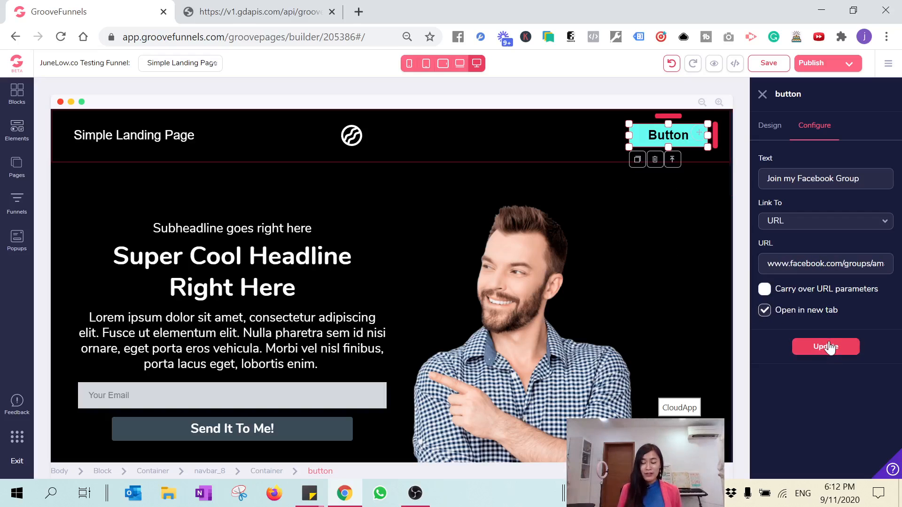
pyautogui.click(829, 347)
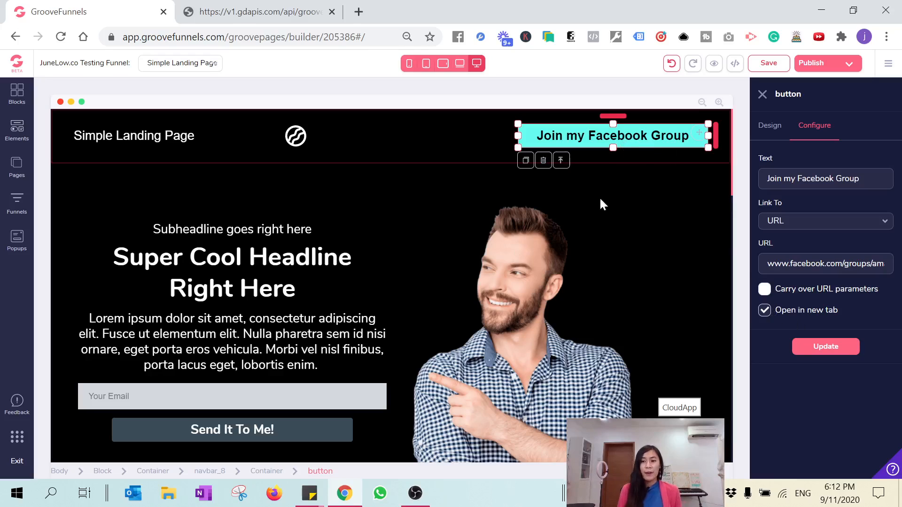
# Step: Try pink (#E43F70) as the header button's text color and undo the change
pyautogui.click(770, 125)
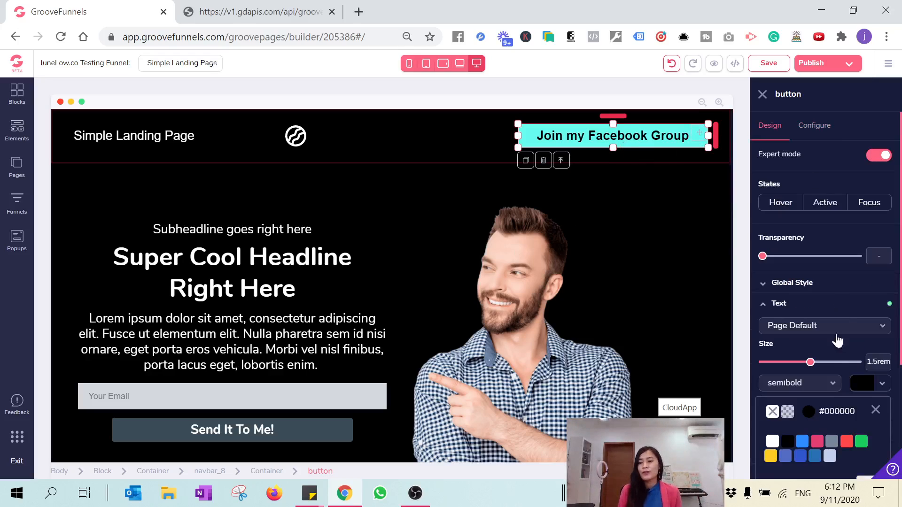
pyautogui.scroll(-3, 830, 368)
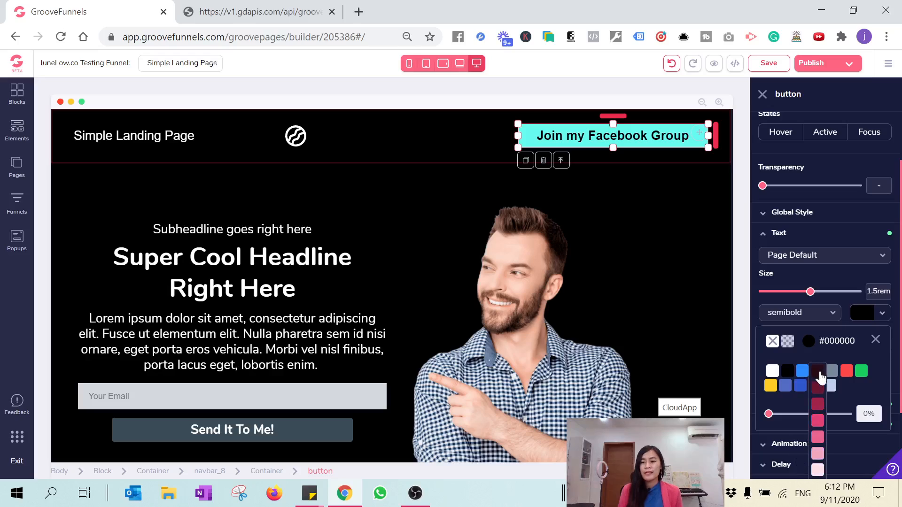
pyautogui.click(818, 371)
pyautogui.click(818, 420)
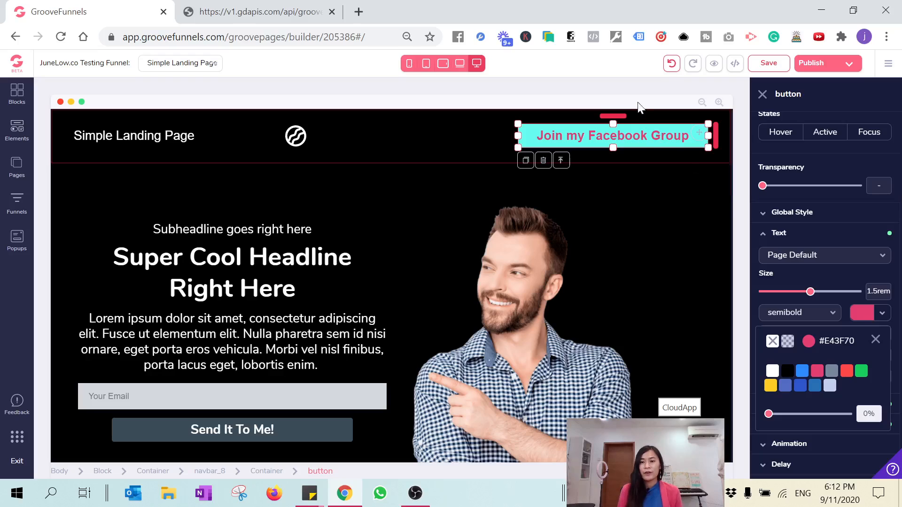
pyautogui.click(672, 62)
# Step: Delete the "Simple Landing Page" text link from the header navigation bar and confirm the deletion
pyautogui.click(230, 141)
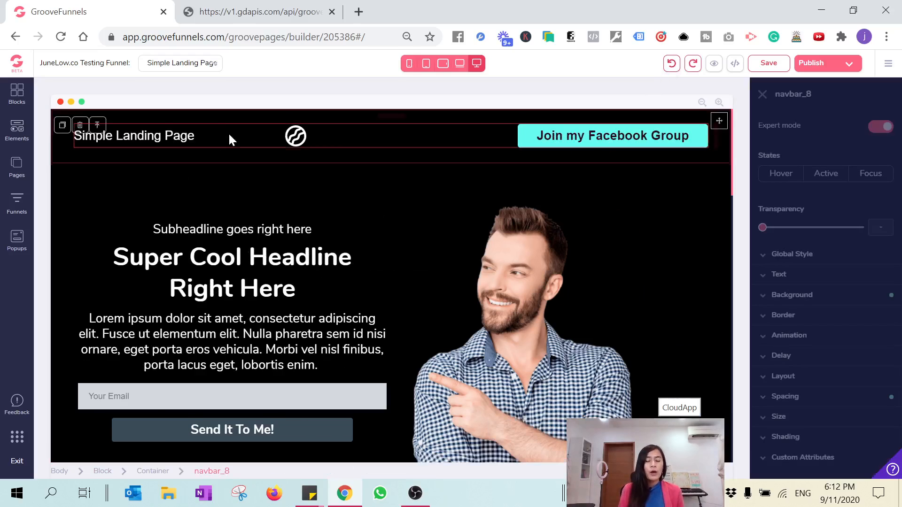
pyautogui.click(153, 138)
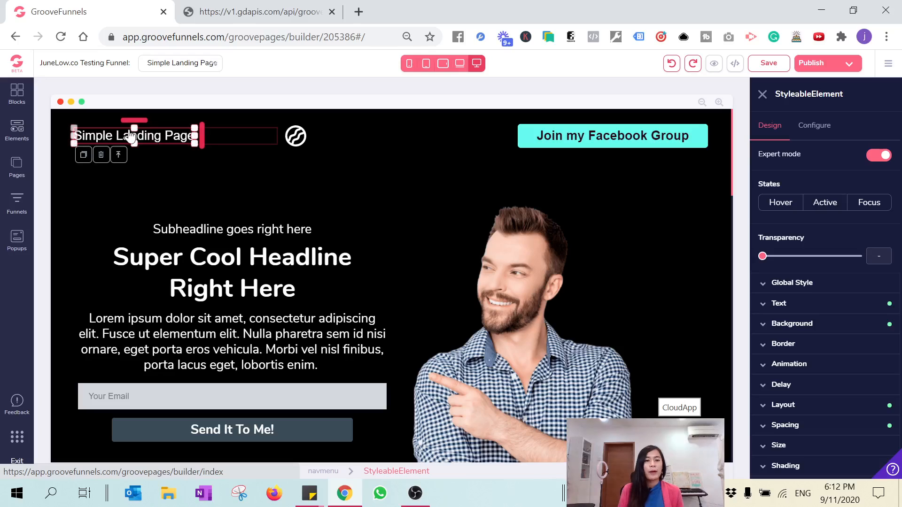
pyautogui.click(101, 155)
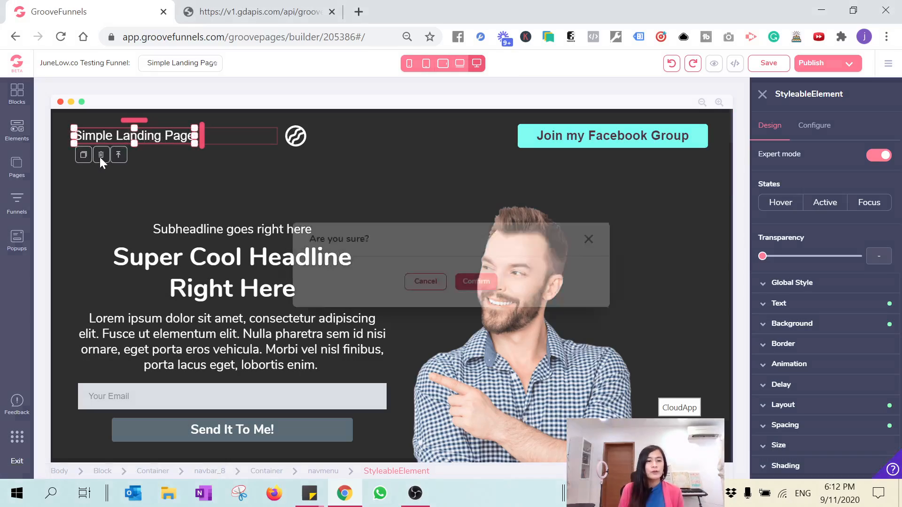
pyautogui.click(471, 284)
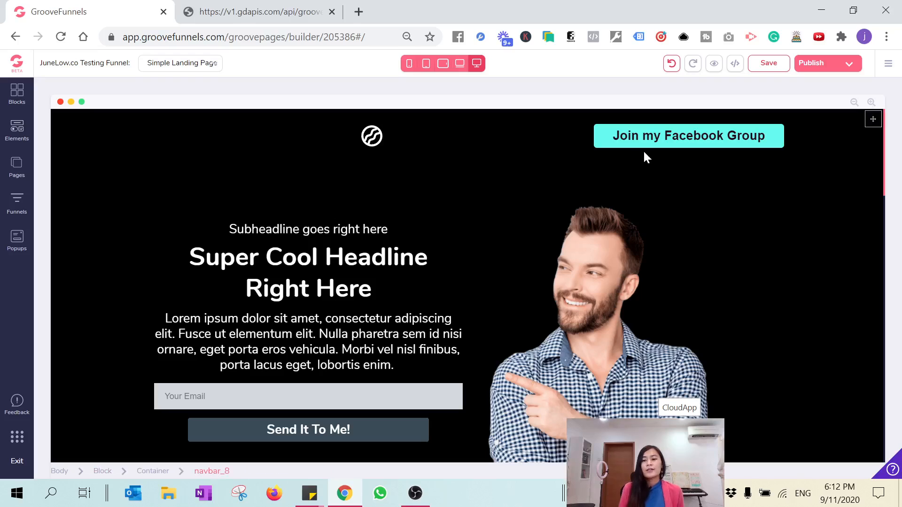
# Step: Upload the logo file 2b from the JuneLow.co Branding folder to the image library for the header logo
pyautogui.click(372, 137)
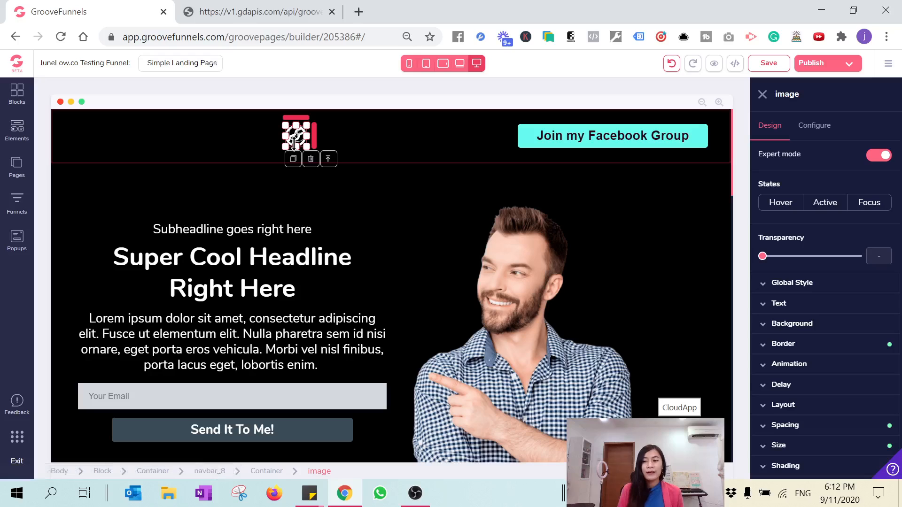
pyautogui.click(815, 127)
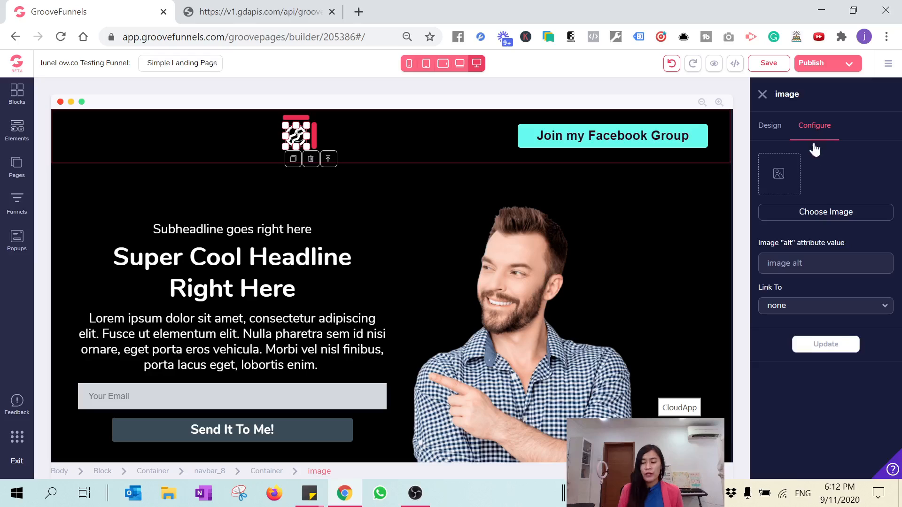
pyautogui.click(796, 213)
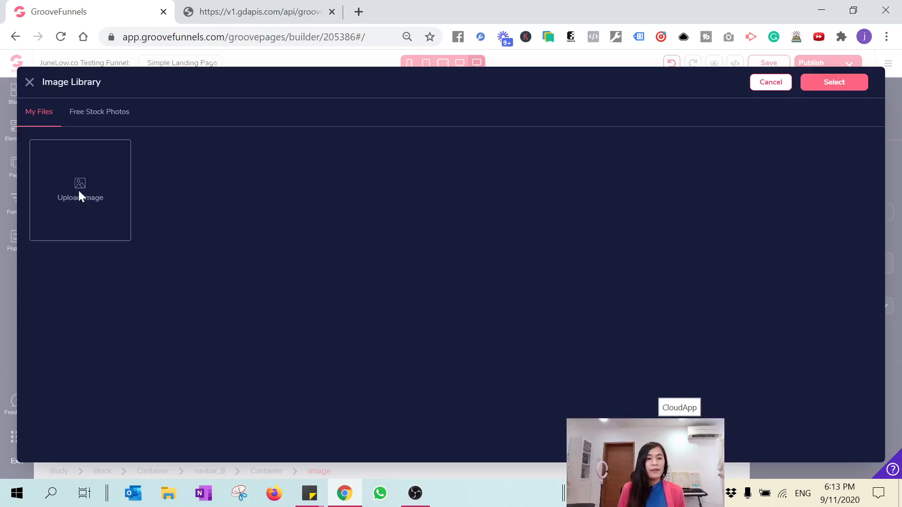
pyautogui.click(78, 191)
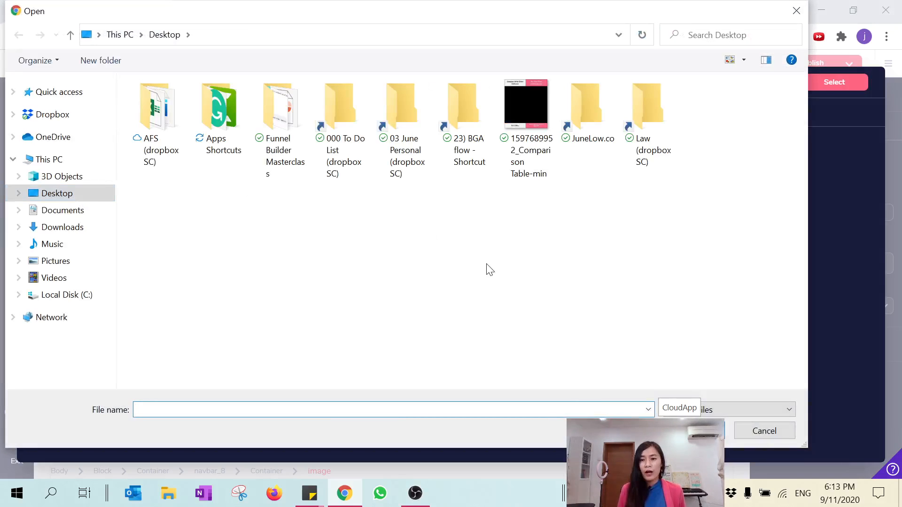
pyautogui.doubleClick(579, 120)
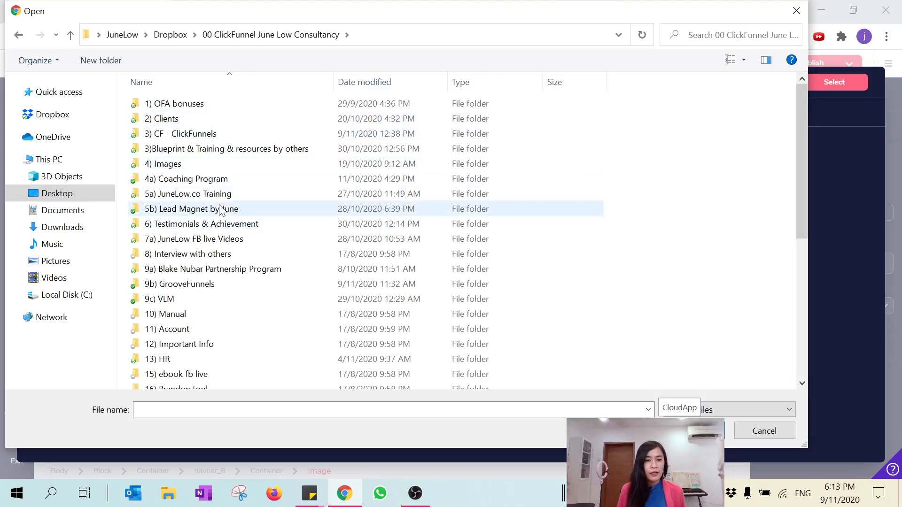
pyautogui.doubleClick(190, 164)
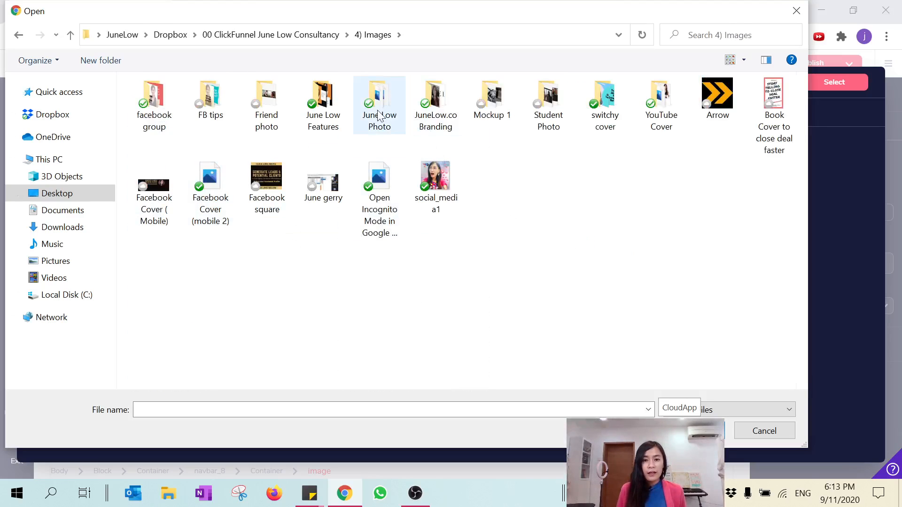
pyautogui.doubleClick(434, 110)
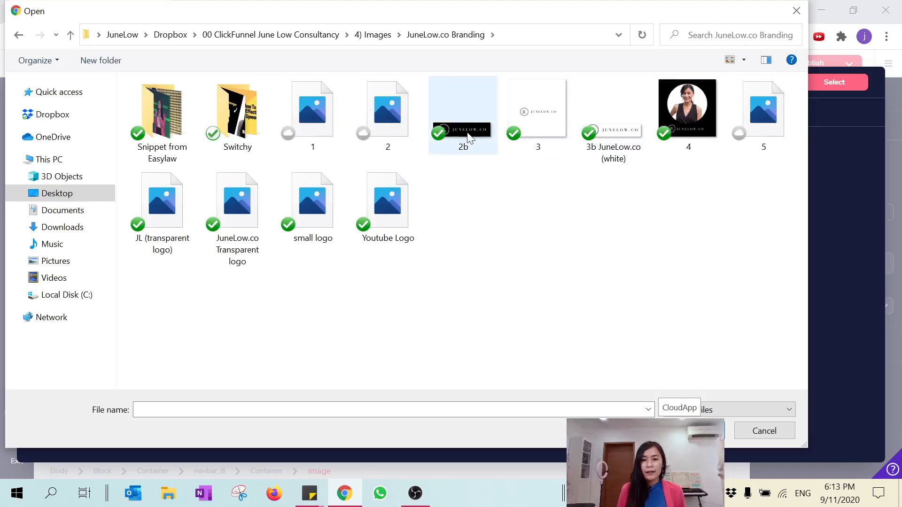
pyautogui.doubleClick(467, 136)
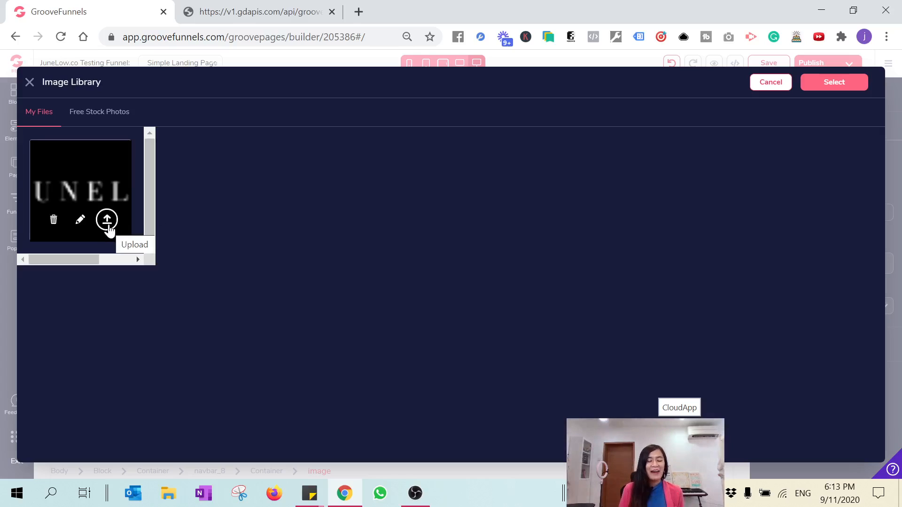
pyautogui.click(107, 225)
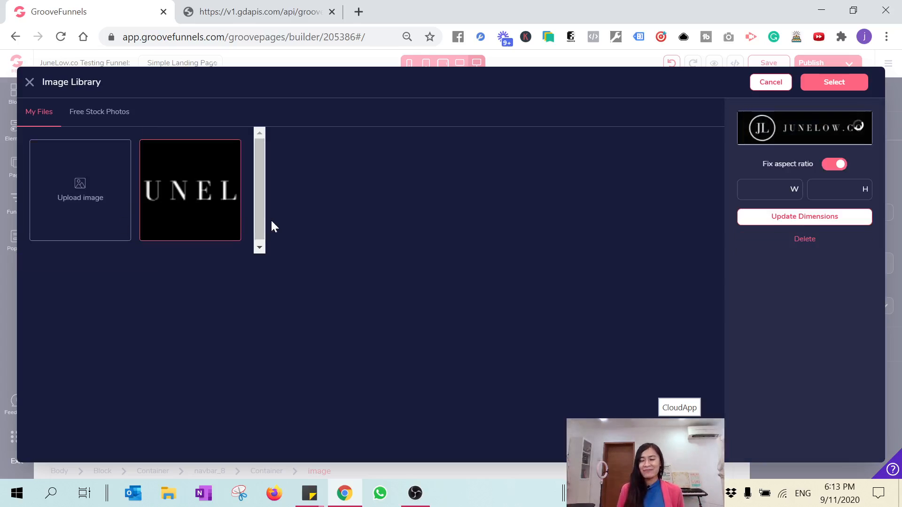
# Step: Replace the header logo with the uploaded 2b image and shrink it proportionally in the navigation bar
pyautogui.click(819, 89)
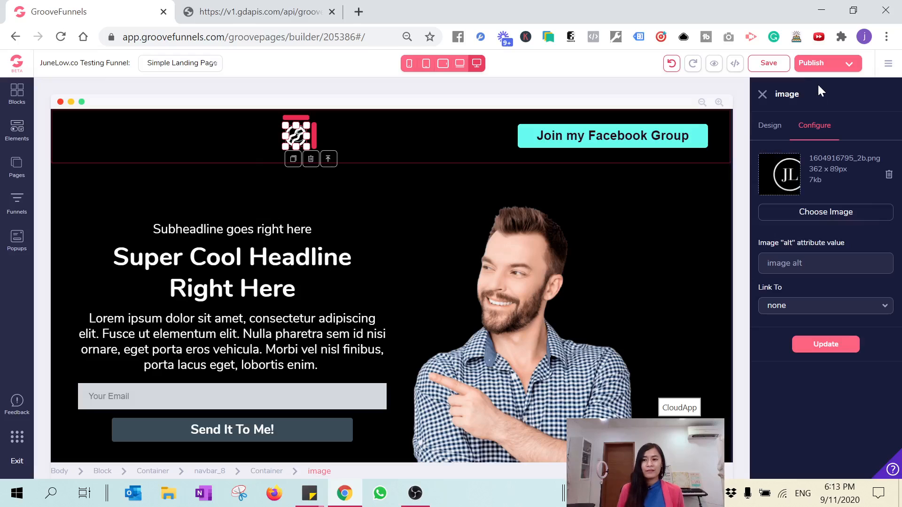
pyautogui.click(834, 352)
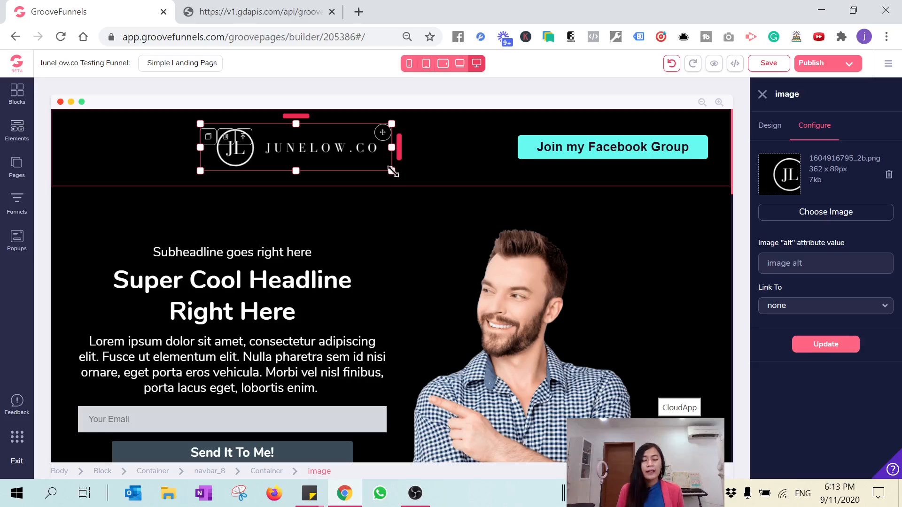
pyautogui.moveTo(392, 171); pyautogui.dragTo(350, 150)
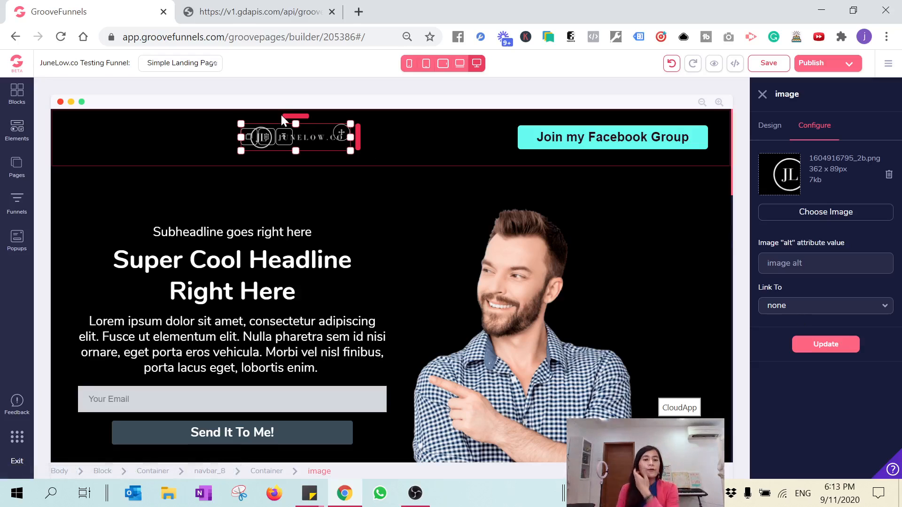
pyautogui.click(828, 309)
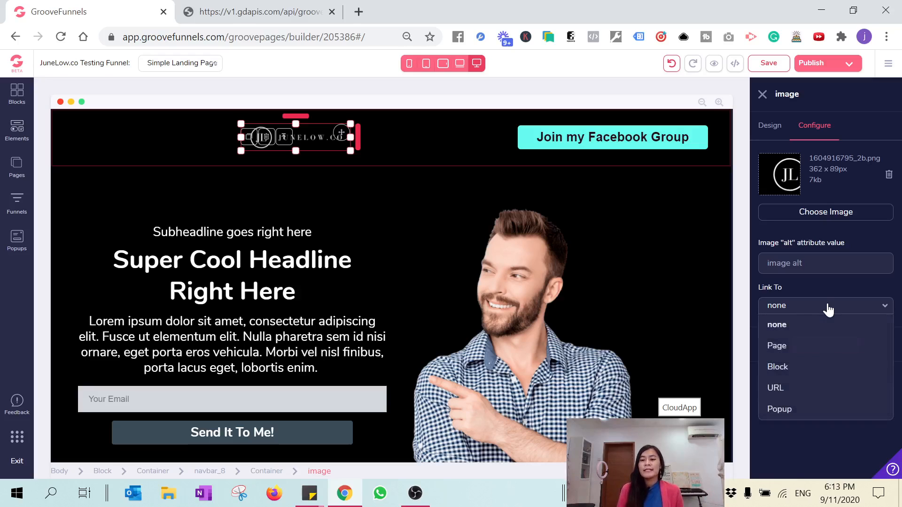
pyautogui.click(802, 395)
pyautogui.write('www.junelow.co')
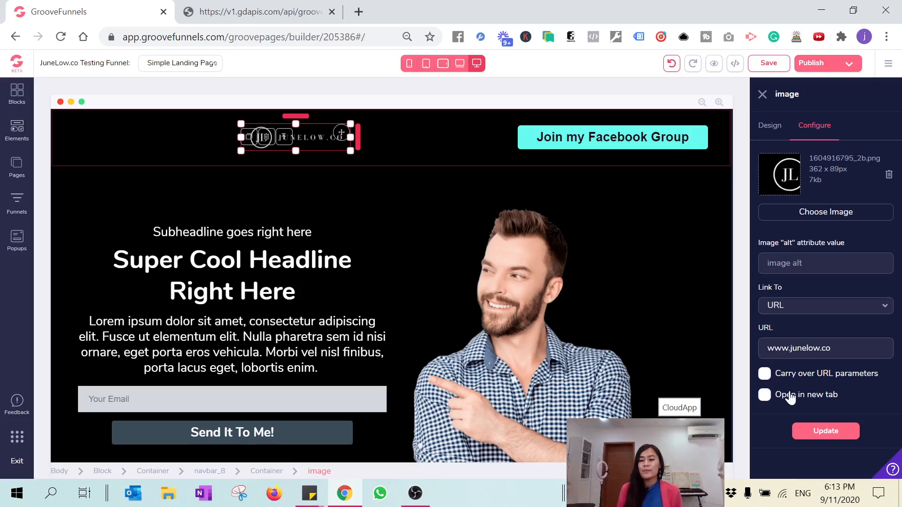
pyautogui.click(765, 396)
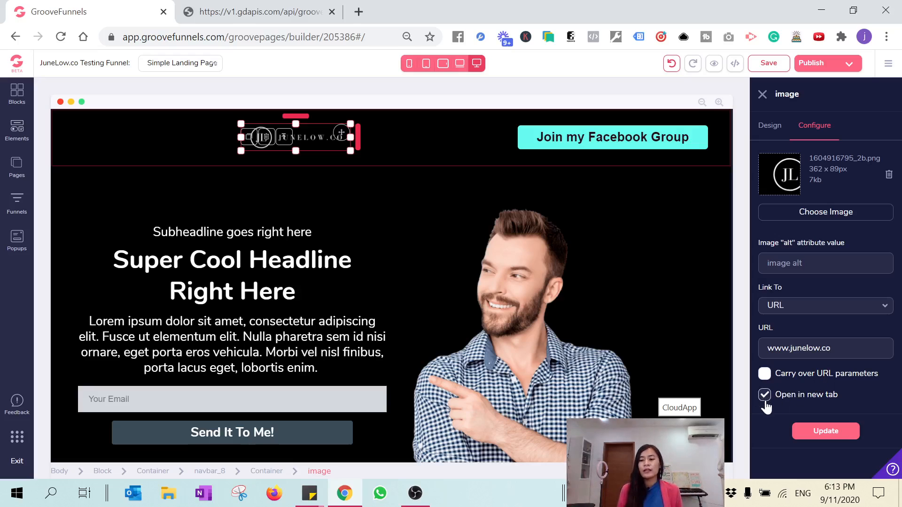
pyautogui.click(820, 437)
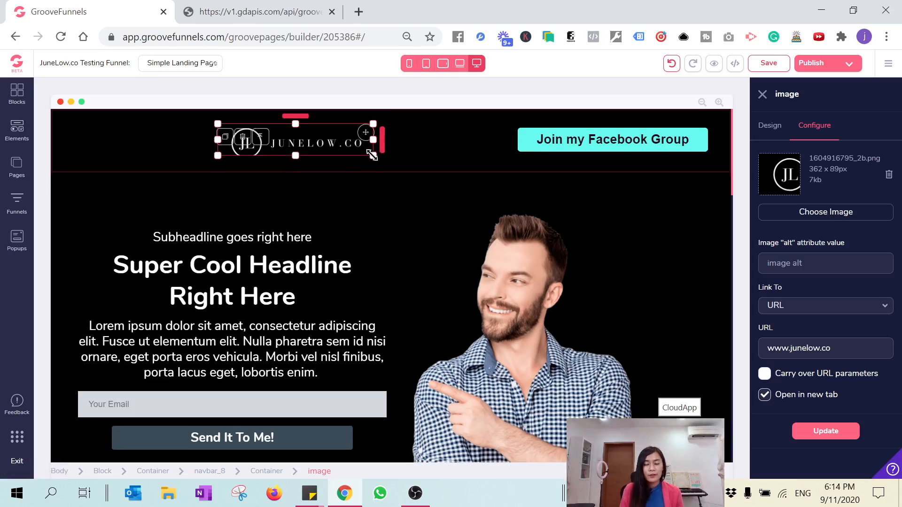
pyautogui.click(393, 227)
pyautogui.scroll(2, 327, 227)
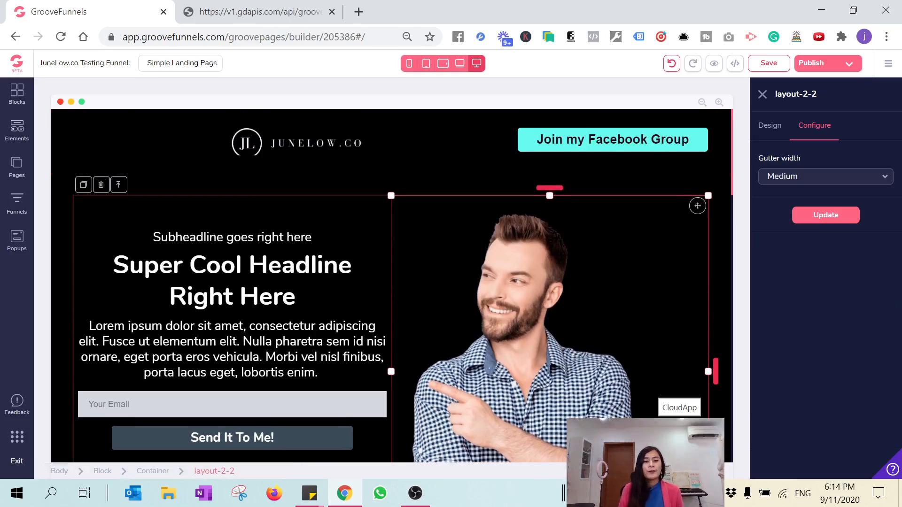
pyautogui.click(584, 308)
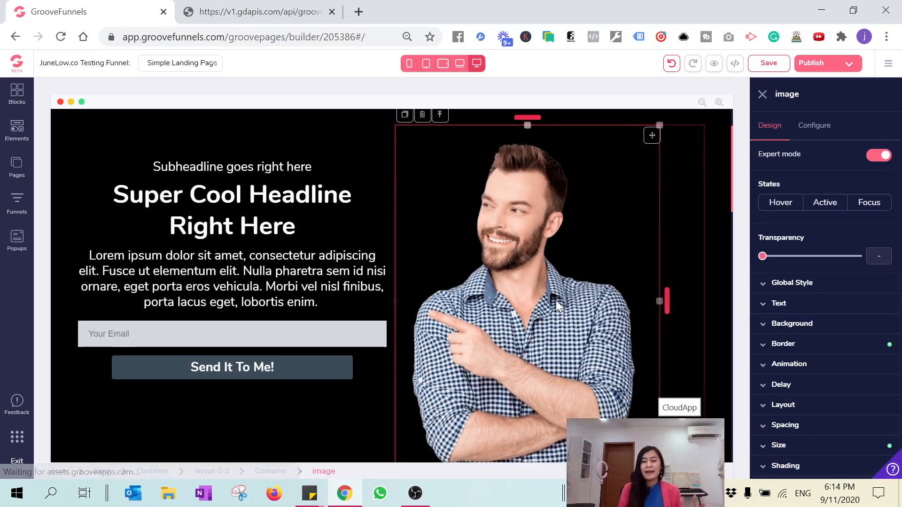
pyautogui.scroll(2, 560, 292)
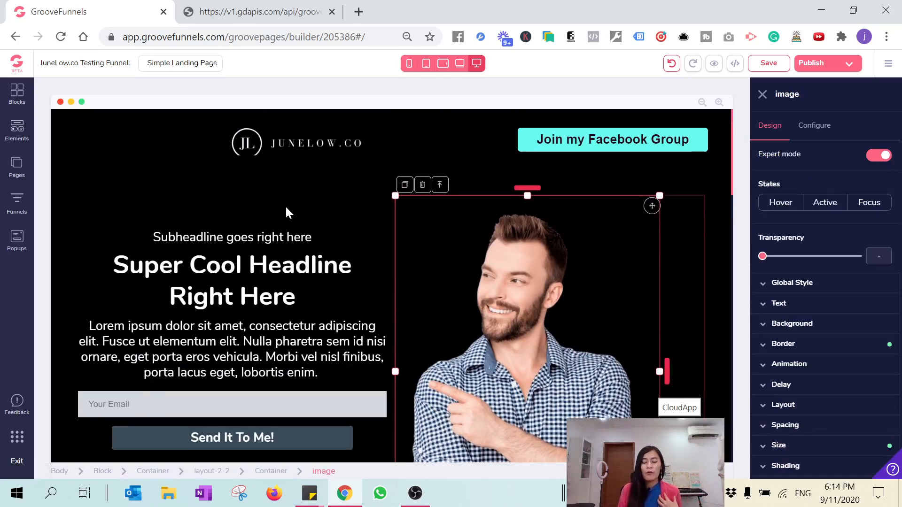
pyautogui.click(291, 184)
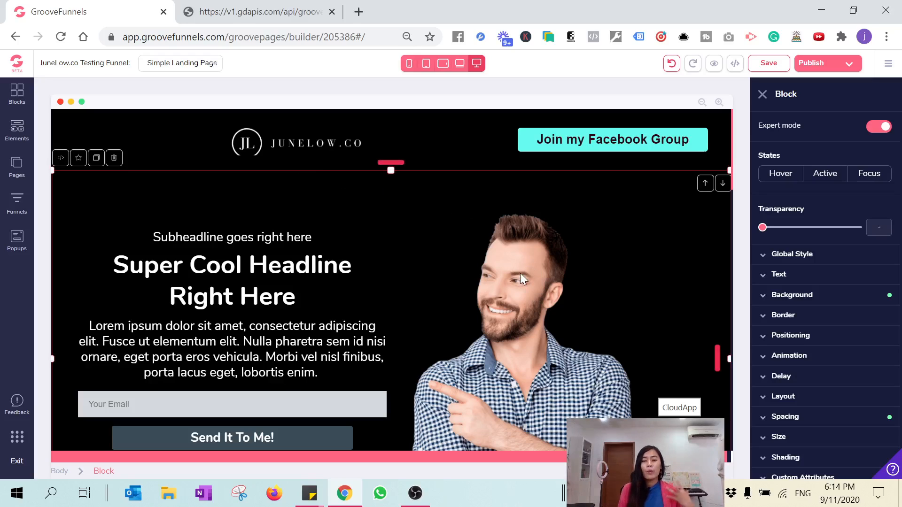
# Step: Upload the portrait file 1 from the personal photo folder inside 4) Images to the library for the hero image
pyautogui.click(531, 304)
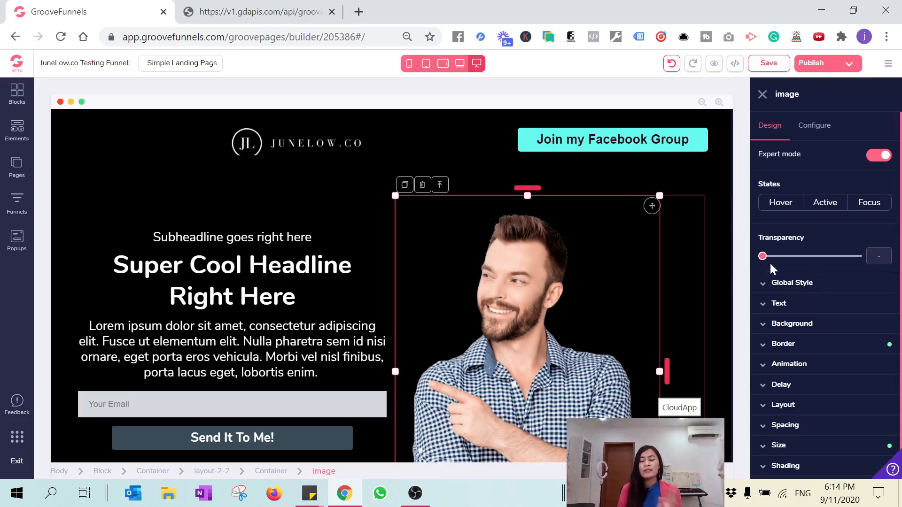
pyautogui.click(816, 127)
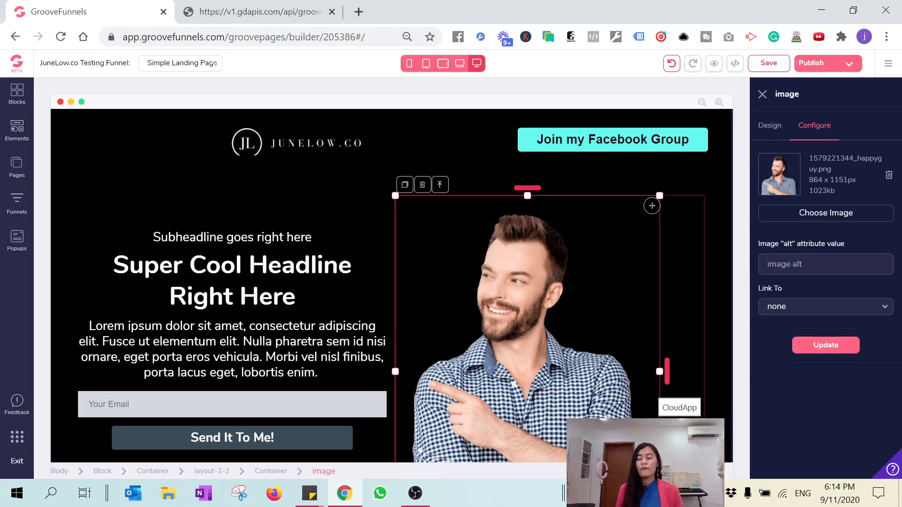
pyautogui.click(826, 215)
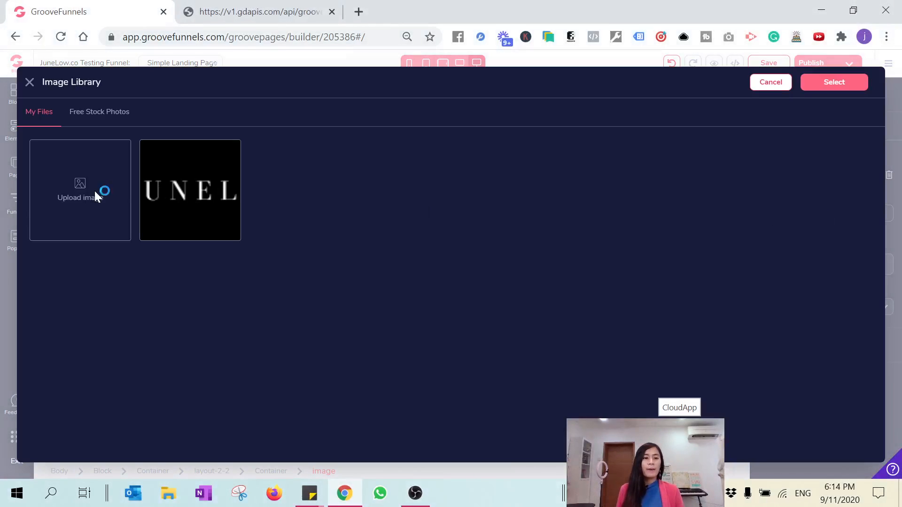
pyautogui.click(94, 190)
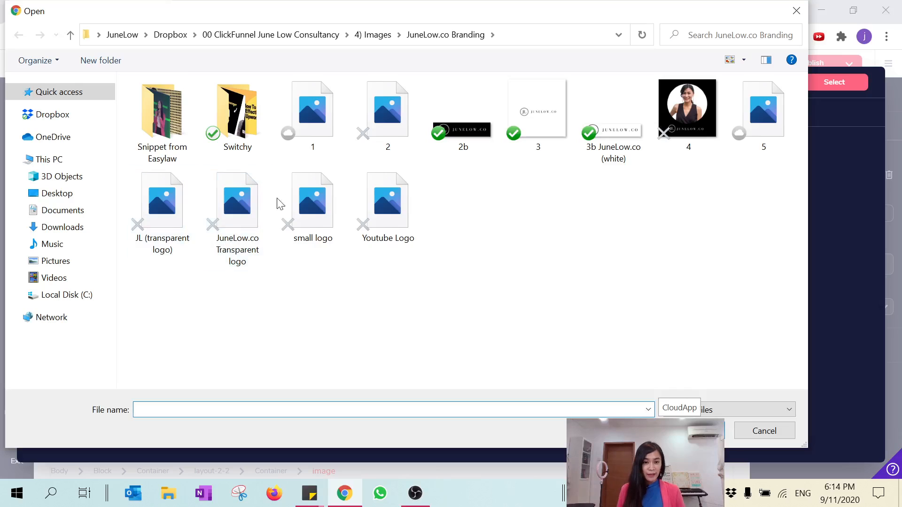
pyautogui.click(373, 35)
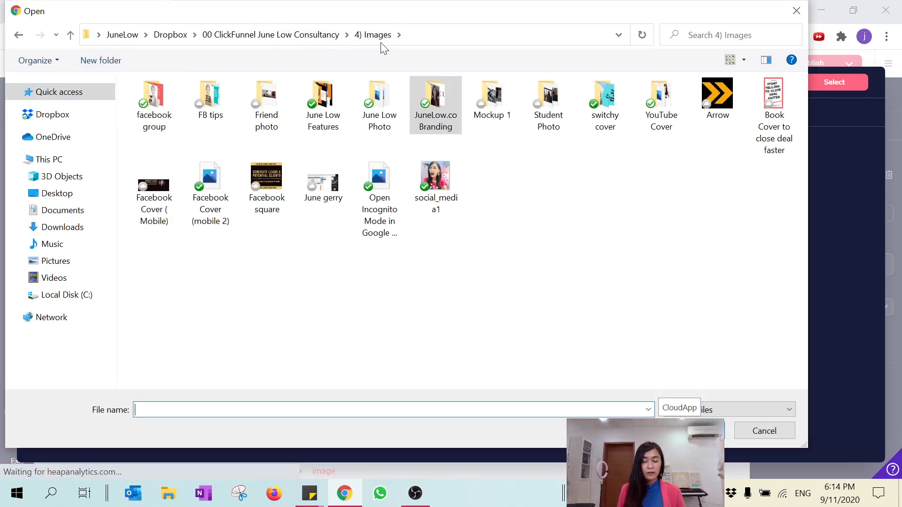
pyautogui.doubleClick(444, 100)
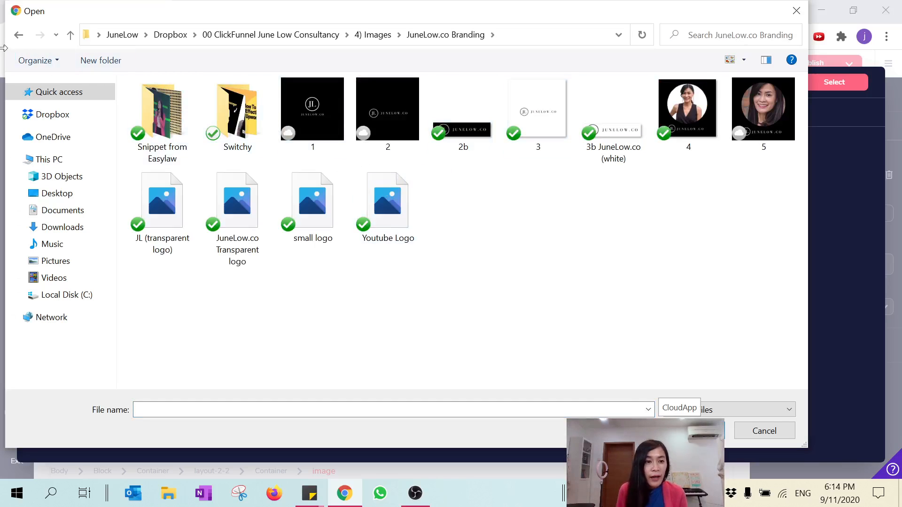
pyautogui.click(18, 35)
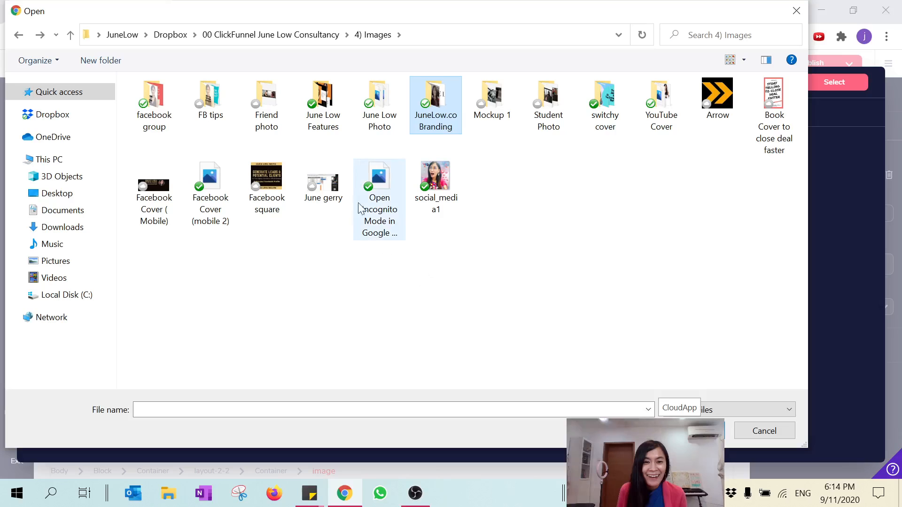
pyautogui.doubleClick(382, 115)
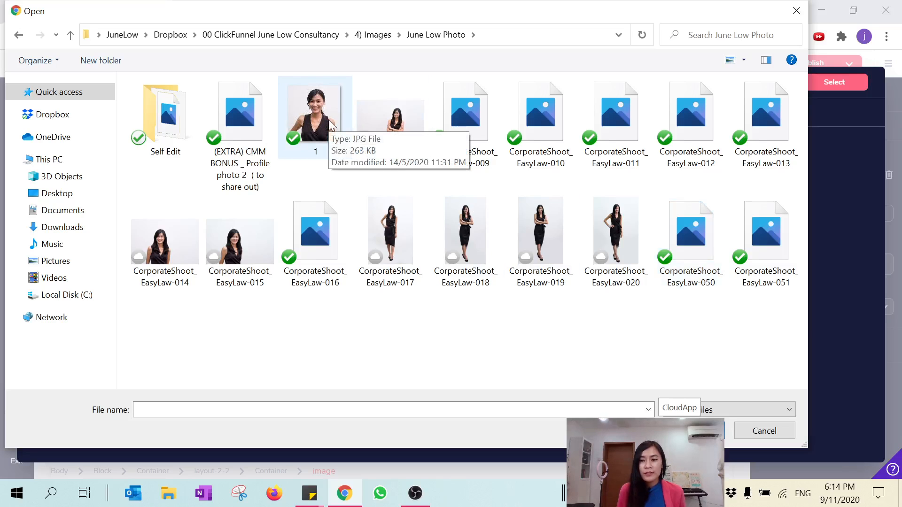
pyautogui.doubleClick(327, 121)
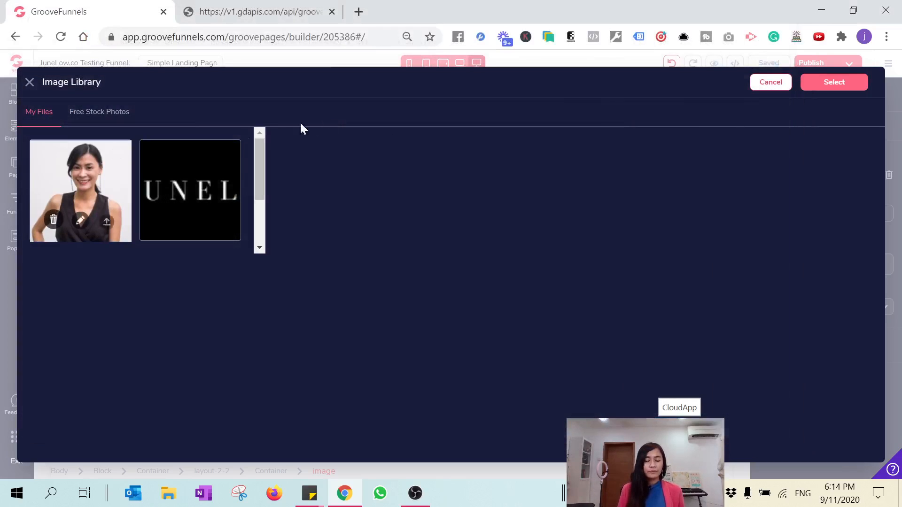
pyautogui.click(104, 218)
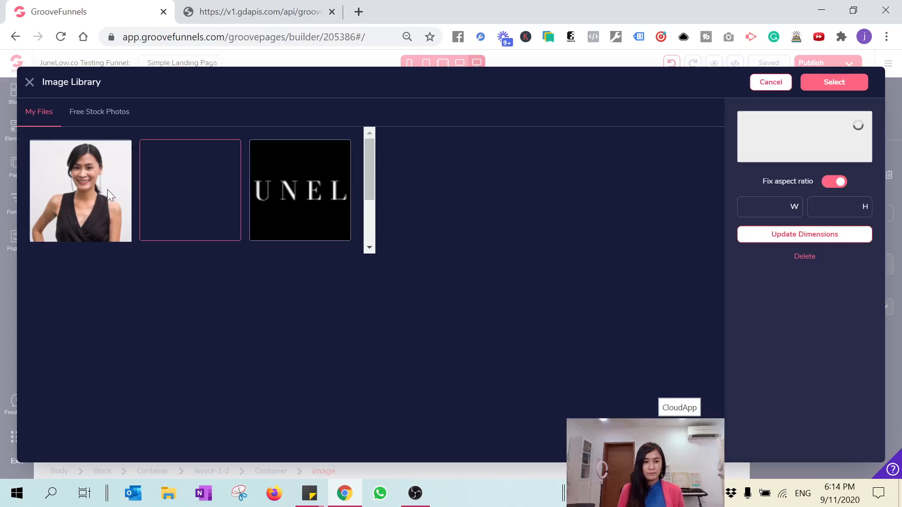
# Step: Replace the hero photo beside the headline with the uploaded portrait at 1048 x 1127 px and shrink it proportionally on the page
pyautogui.click(820, 337)
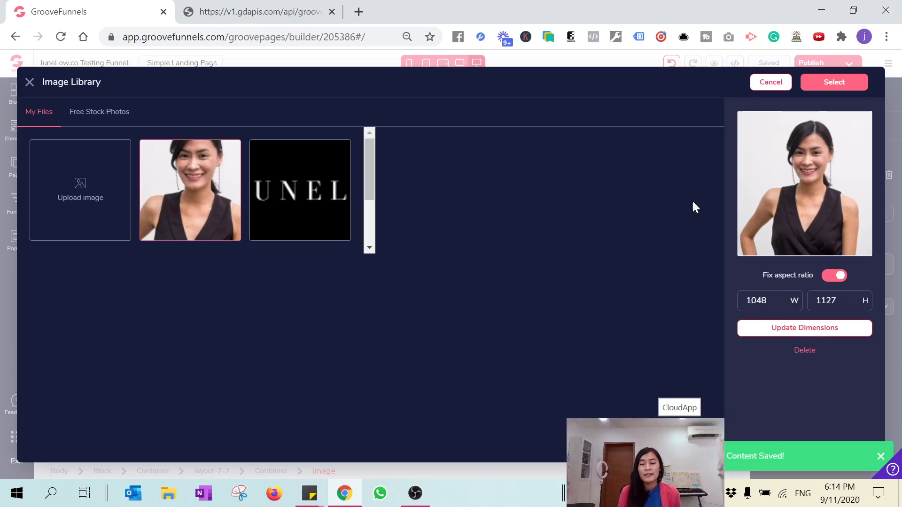
pyautogui.click(816, 83)
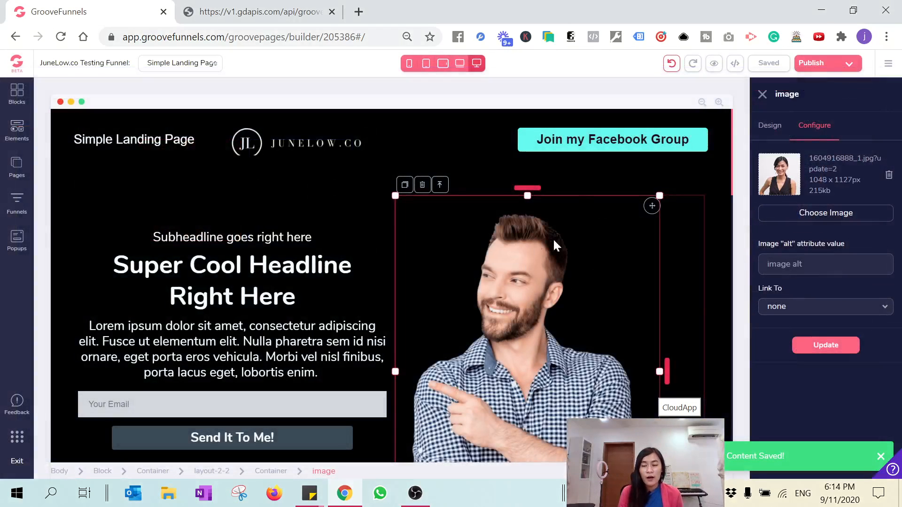
pyautogui.click(826, 345)
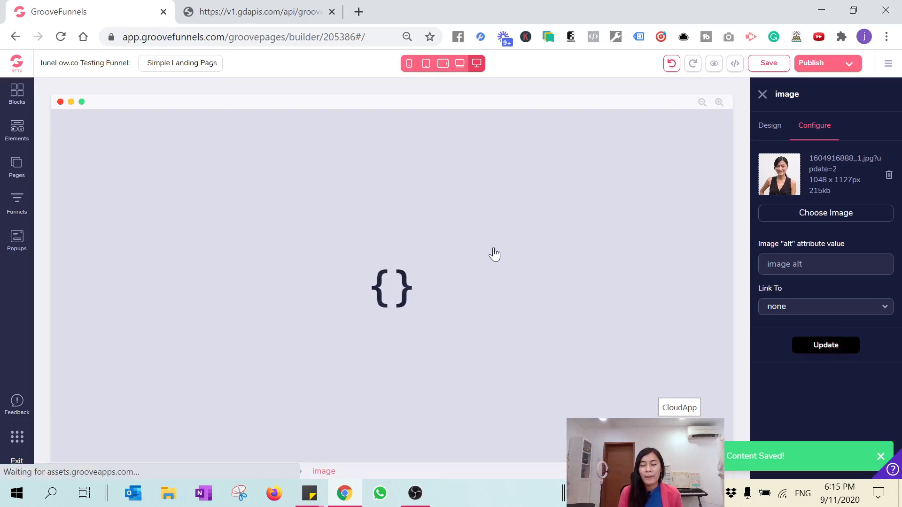
pyautogui.scroll(-3, 569, 241)
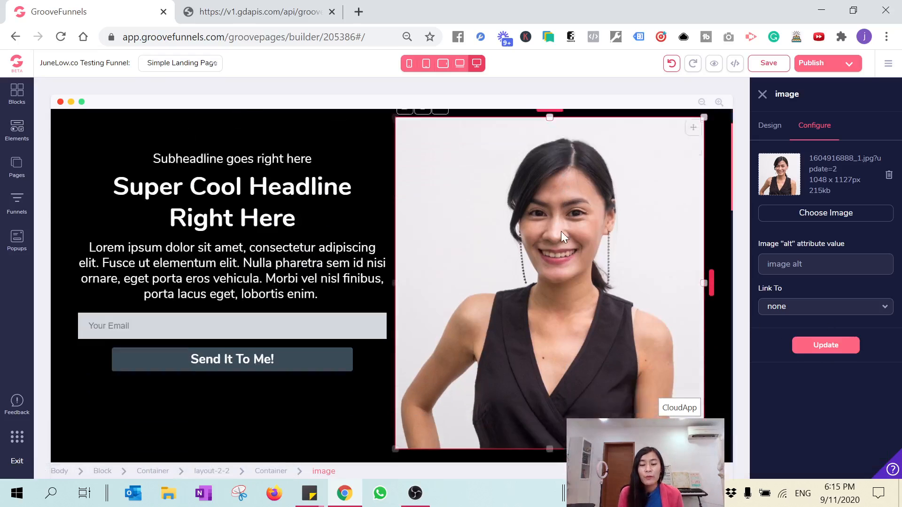
pyautogui.moveTo(394, 387); pyautogui.dragTo(455, 320)
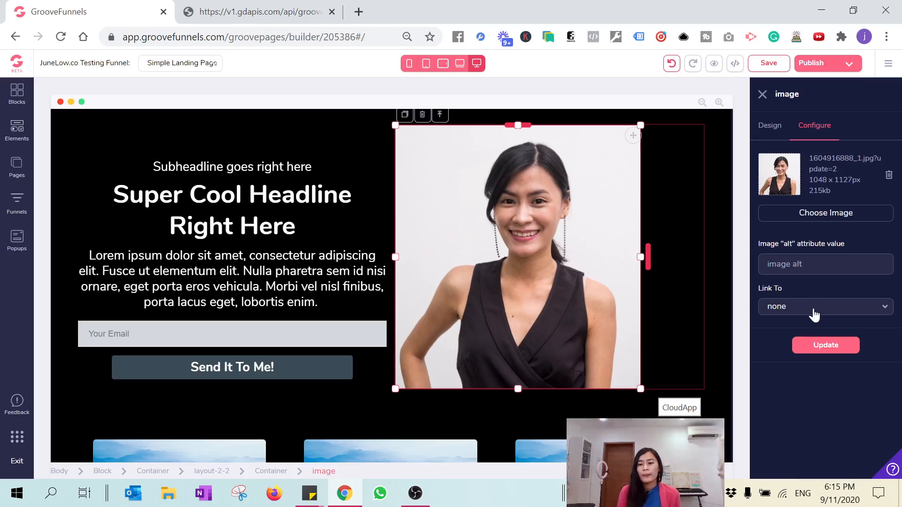
# Step: Update the hero image settings and shrink the portrait proportionally to about four fifths of its column's width
pyautogui.click(827, 348)
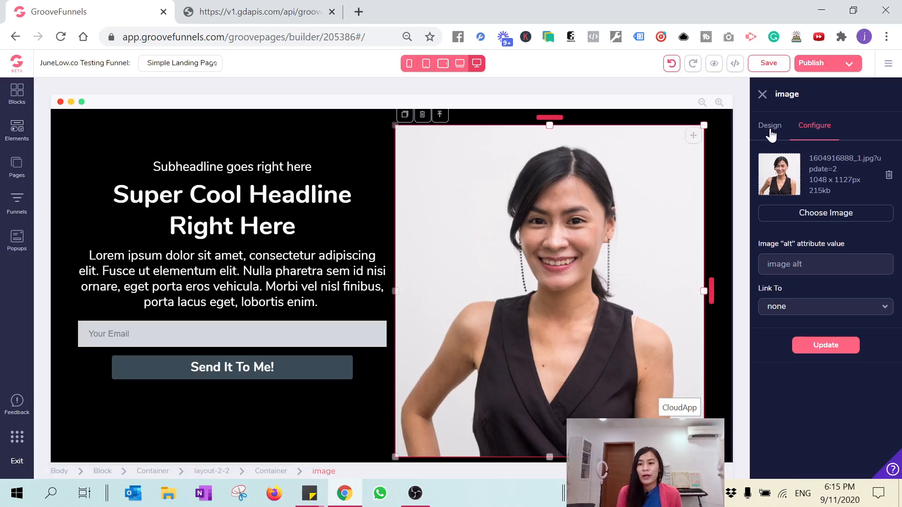
pyautogui.scroll(-2, 616, 316)
pyautogui.moveTo(705, 387); pyautogui.dragTo(650, 329)
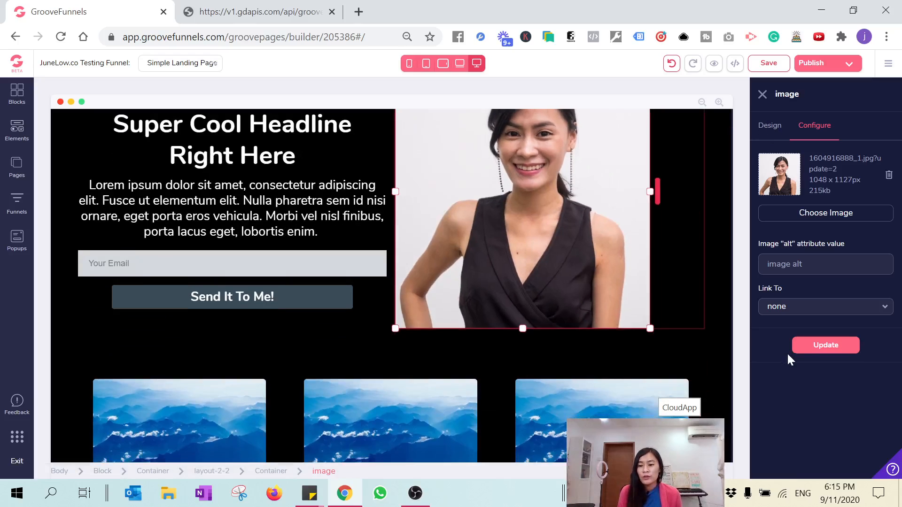
# Step: Give the hero portrait a left padding of 1.5rem in its spacing settings
pyautogui.click(773, 126)
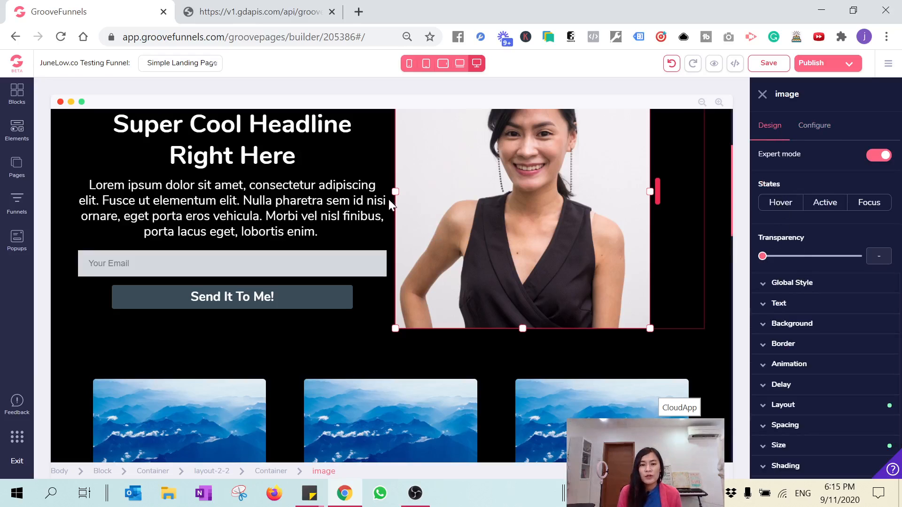
pyautogui.click(777, 427)
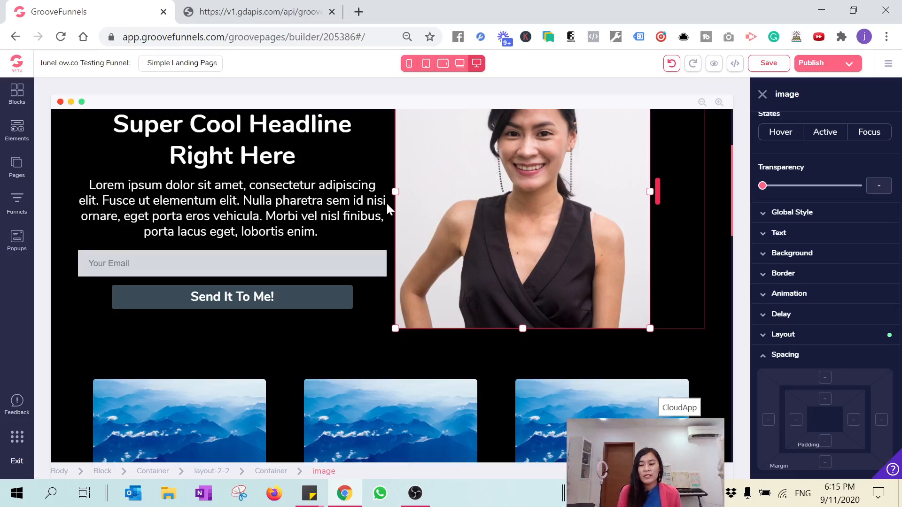
pyautogui.click(795, 421)
pyautogui.scroll(-2, 795, 424)
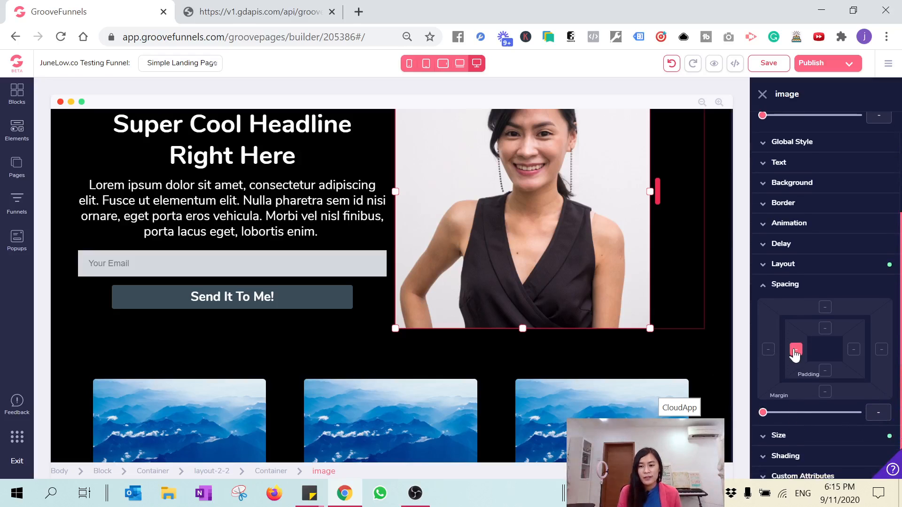
pyautogui.moveTo(763, 413); pyautogui.dragTo(797, 427)
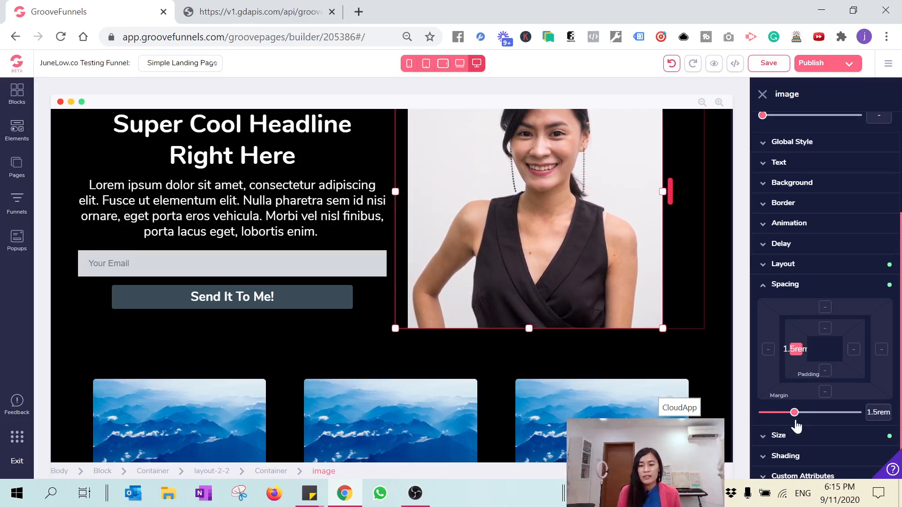
# Step: Set the hero portrait's top margin to 1.75rem
pyautogui.scroll(2, 681, 343)
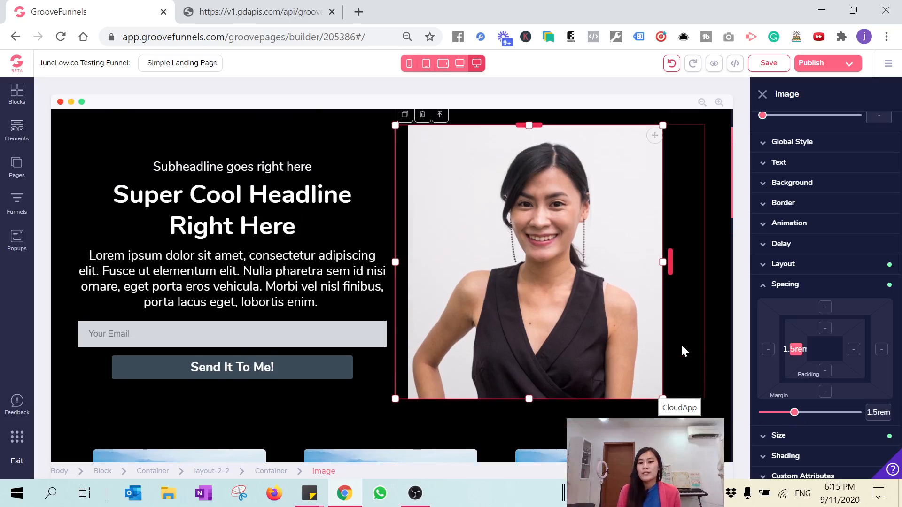
pyautogui.scroll(2, 802, 313)
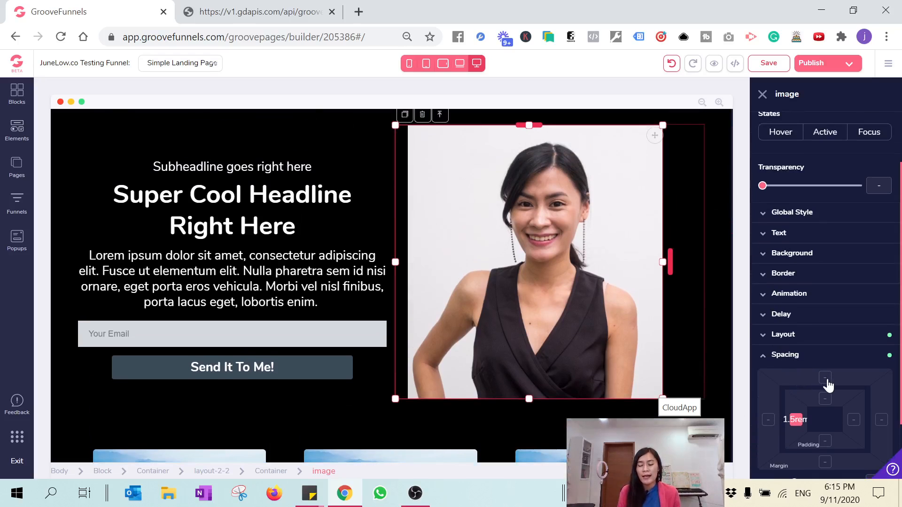
pyautogui.scroll(-2, 828, 386)
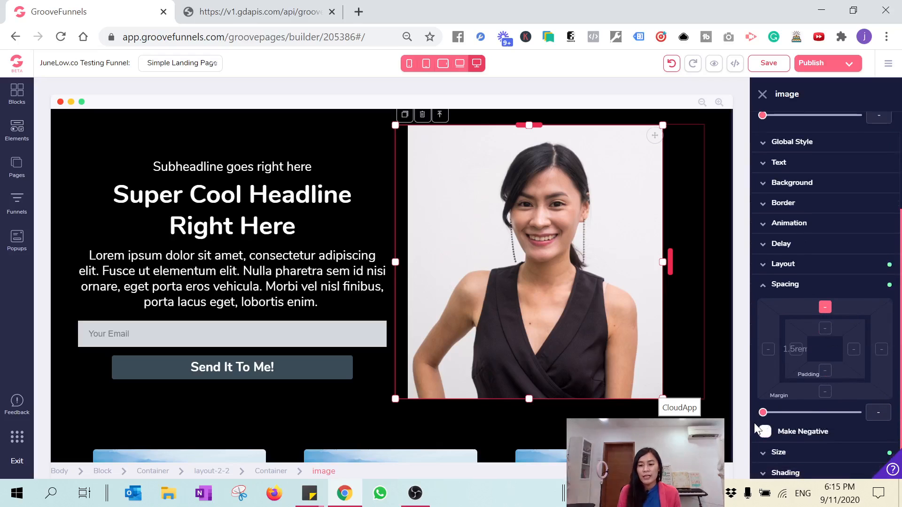
pyautogui.moveTo(763, 413); pyautogui.dragTo(797, 413)
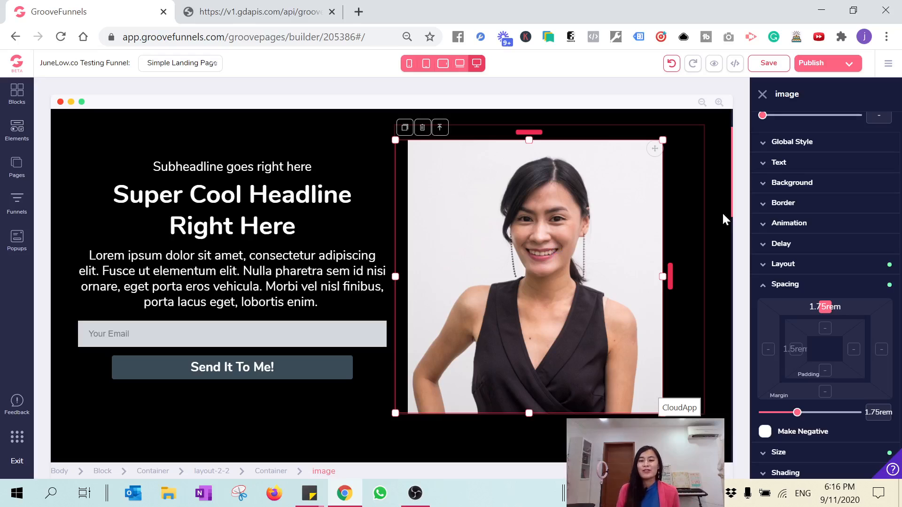
# Step: Try the flash animation on the hero portrait, then choose swing as its animation instead
pyautogui.click(782, 225)
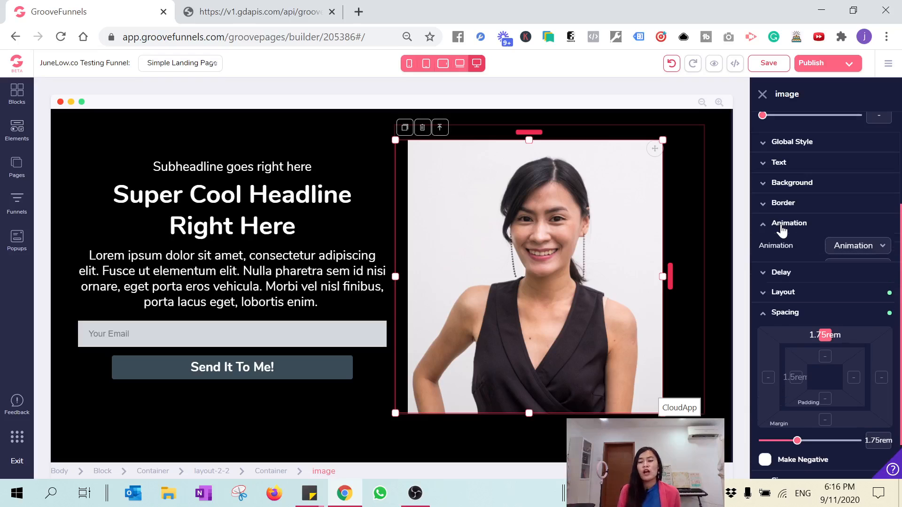
pyautogui.click(850, 250)
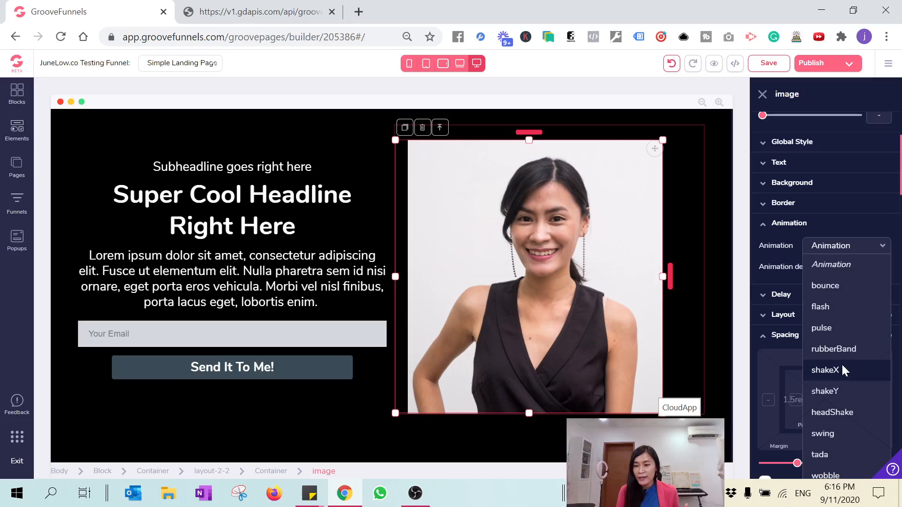
pyautogui.click(846, 306)
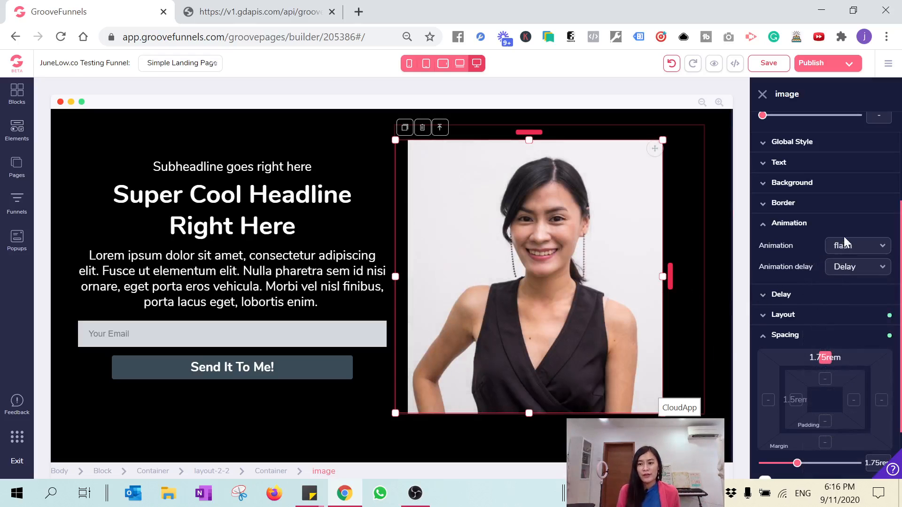
pyautogui.click(849, 251)
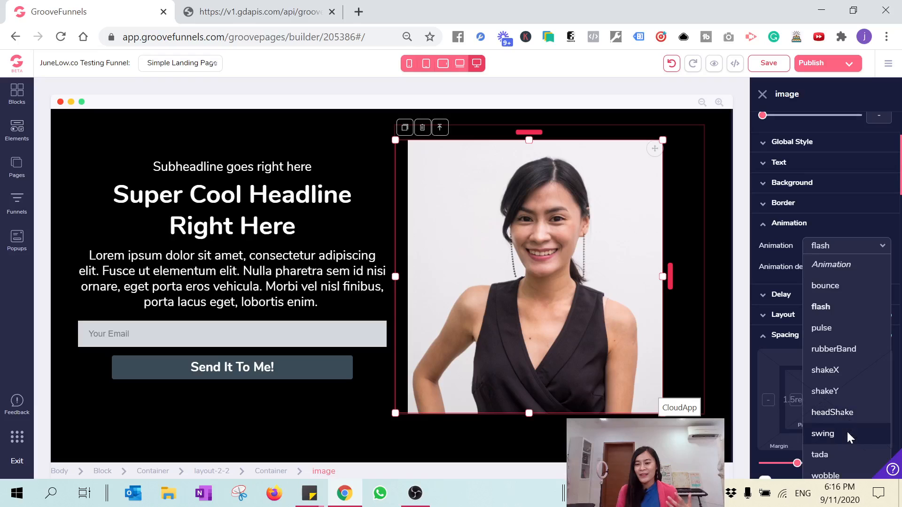
pyautogui.click(847, 430)
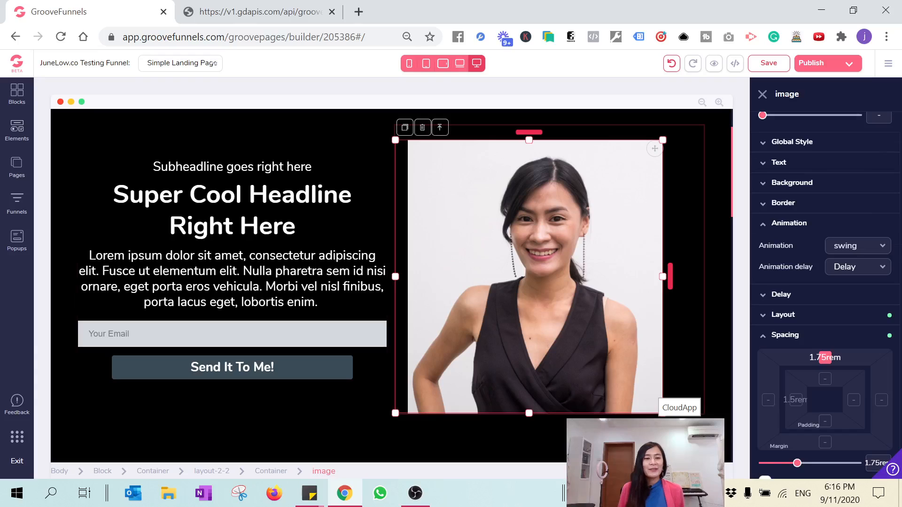
# Step: Replace the subheadline text above the headline with "Attention New Coaches or Funnel Builders"
pyautogui.doubleClick(173, 167)
pyautogui.moveTo(153, 166)
pyautogui.mouseDown()
pyautogui.moveTo(312, 166)
pyautogui.moveTo(154, 167)
pyautogui.mouseUp()
pyautogui.click(231, 168)
pyautogui.write('Atee')
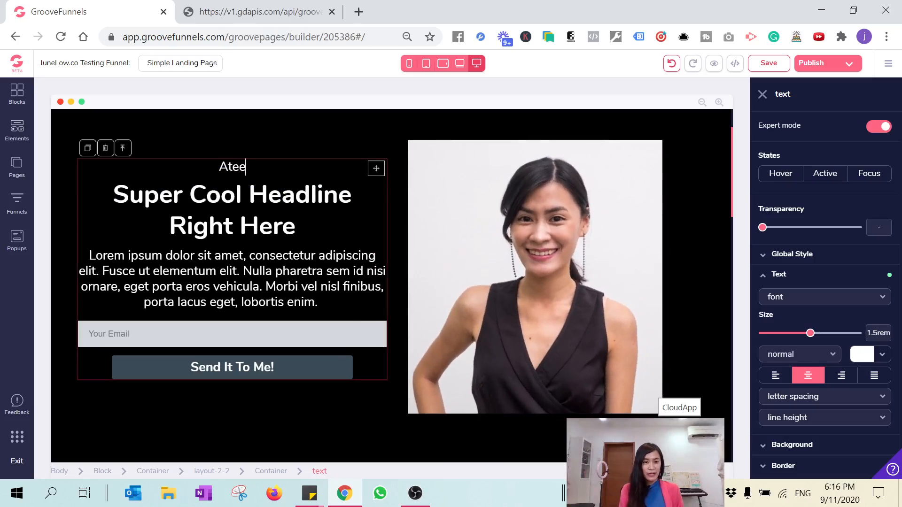
pyautogui.write('n')
pyautogui.write('tention')
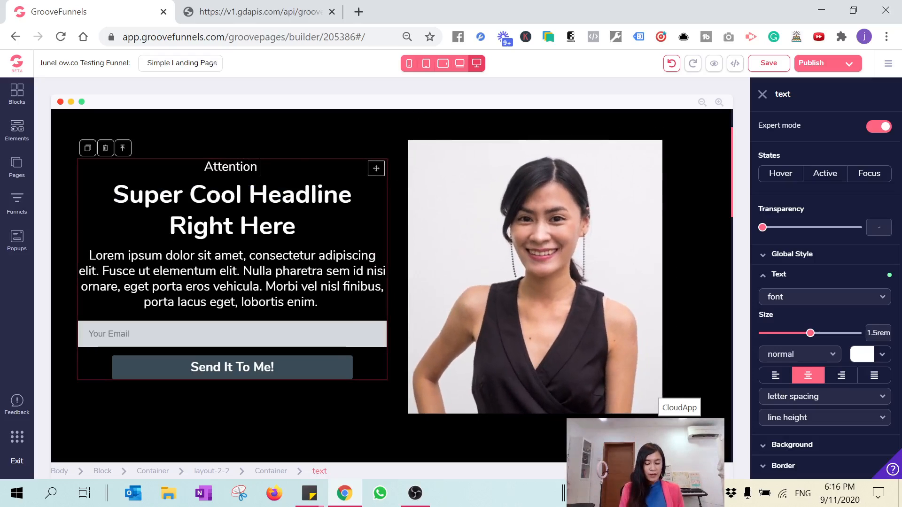
pyautogui.write(' New En')
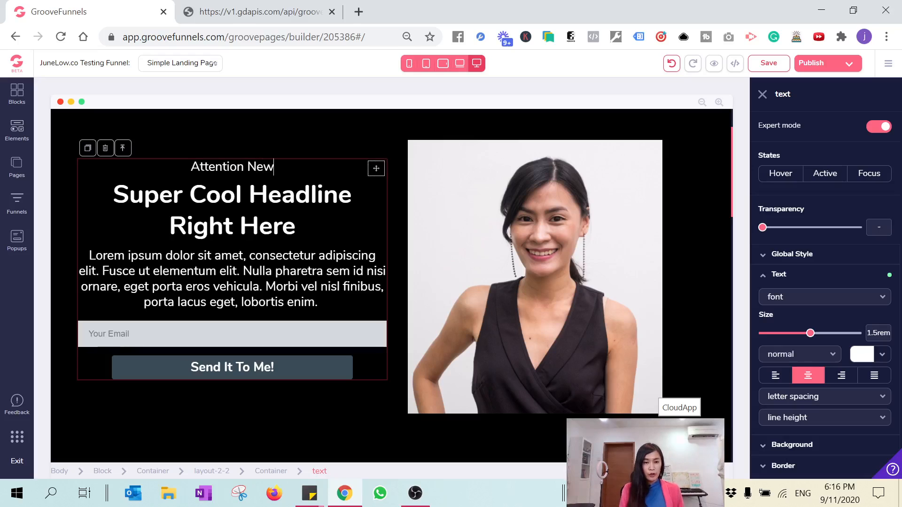
pyautogui.press('BackSpace')
pyautogui.press('BackSpace')
pyautogui.write('Coa')
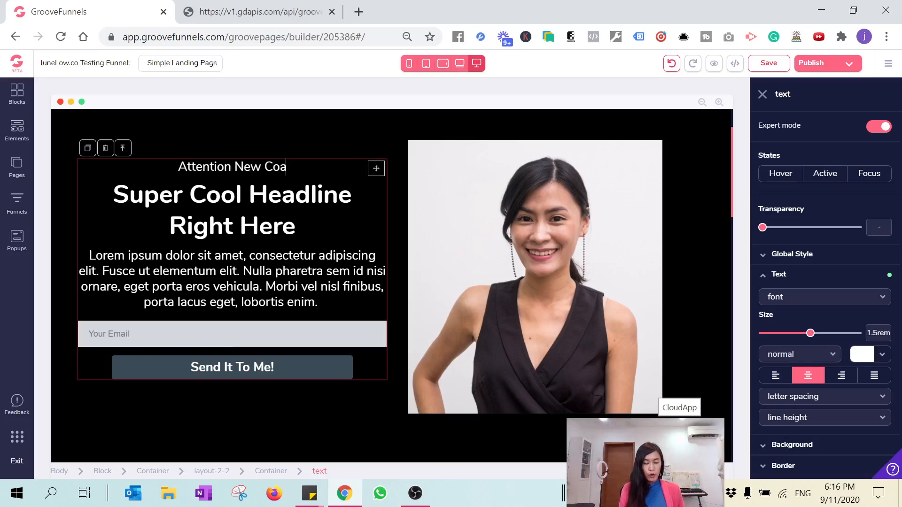
pyautogui.write('ches (')
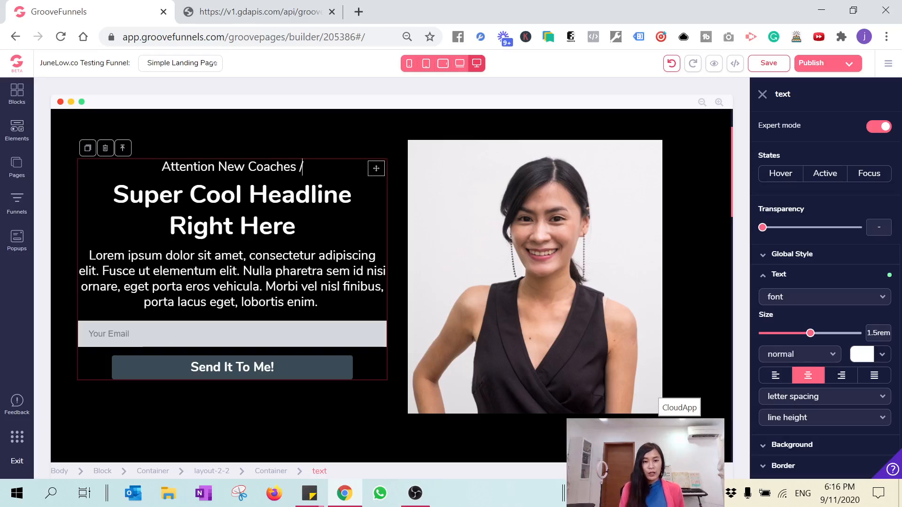
pyautogui.press('BackSpace')
pyautogui.write('or Funnel')
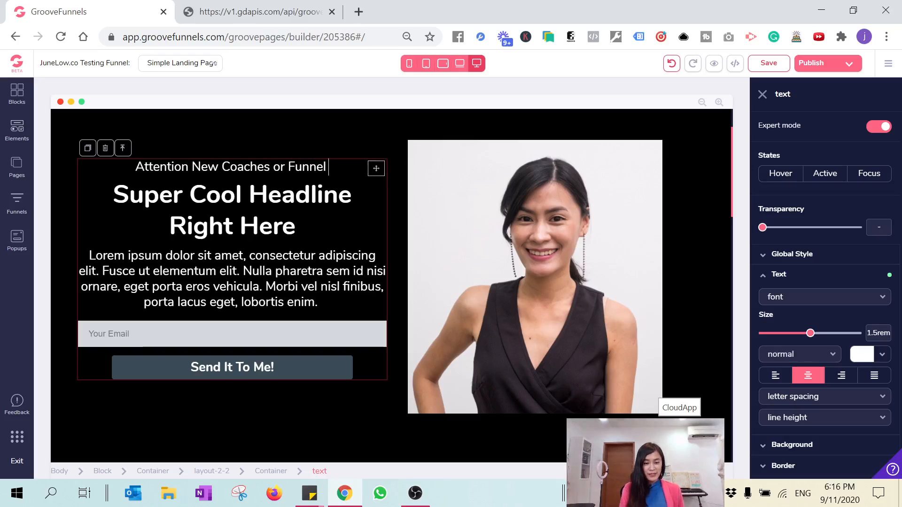
pyautogui.write(' Builders')
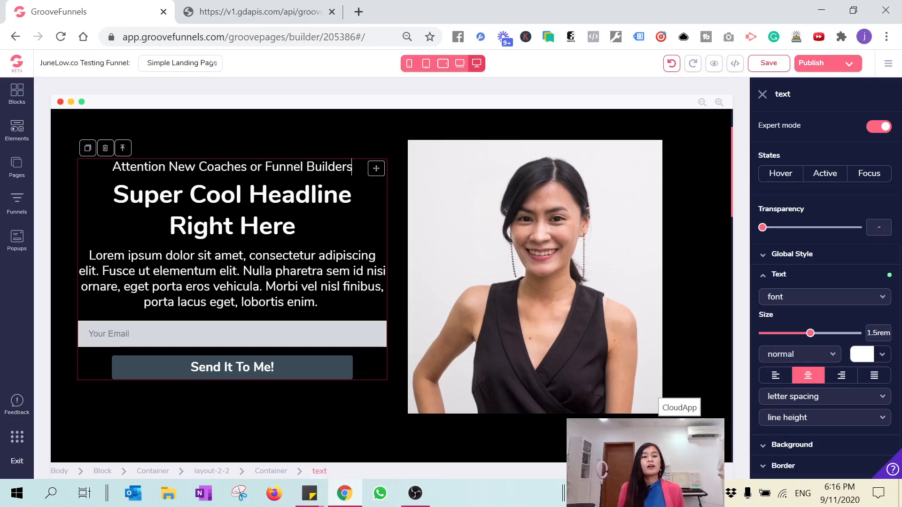
# Step: Replace the main headline text with "How To Get More Clients Or Sales Without Ads Spend"
pyautogui.doubleClick(275, 226)
pyautogui.click(306, 228)
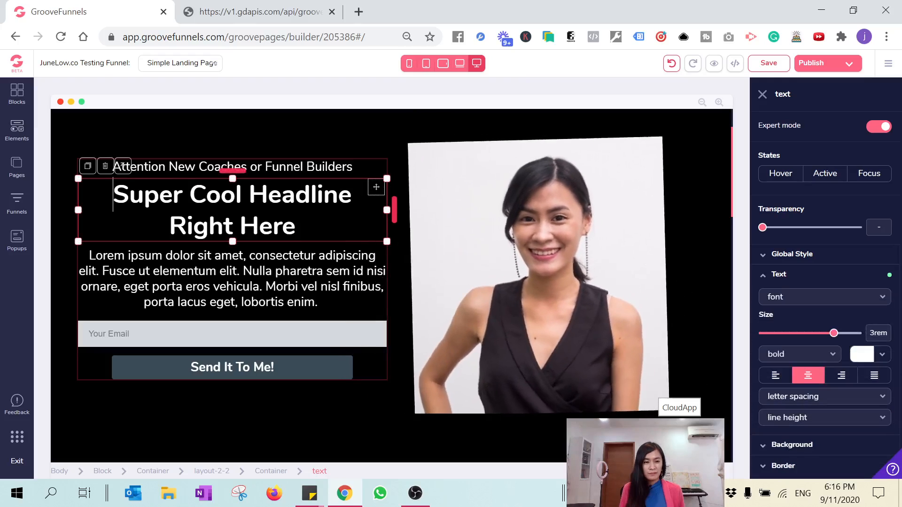
pyautogui.hotkey('ctrl', 'a')
pyautogui.write('How ')
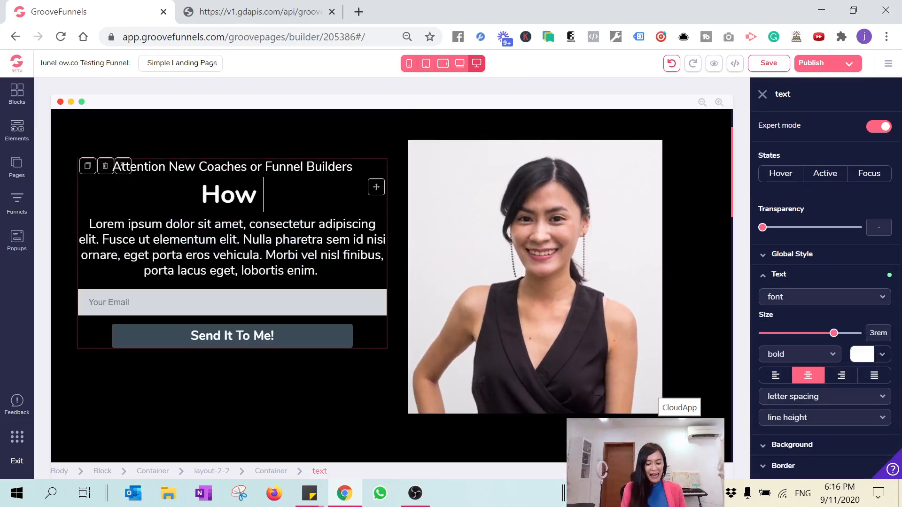
pyautogui.write('To Get More')
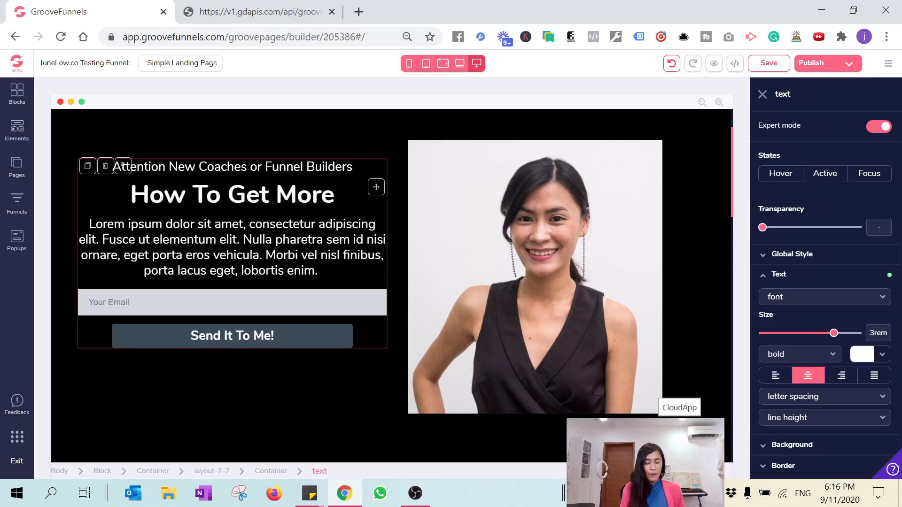
pyautogui.press('BackSpace')
pyautogui.press('BackSpace')
pyautogui.press('BackSpace')
pyautogui.write('iore')
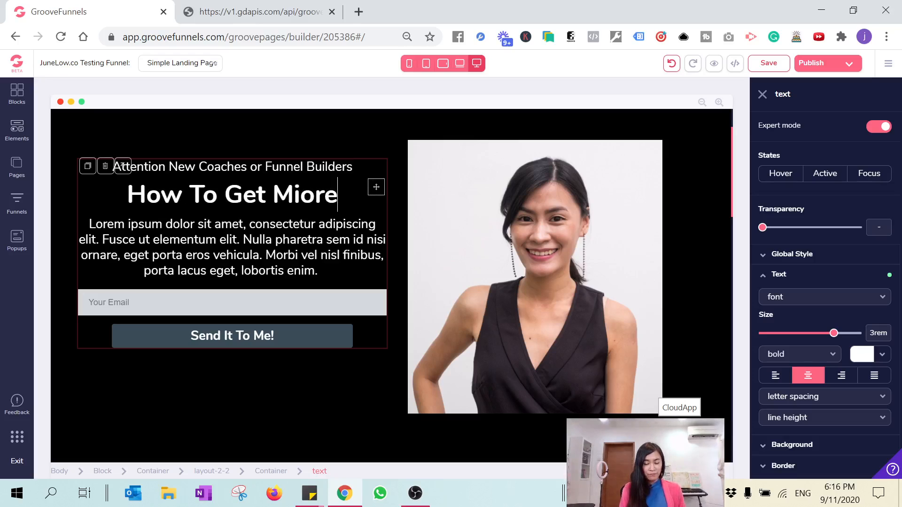
pyautogui.press('BackSpace')
pyautogui.press('BackSpace')
pyautogui.press('BackSpace')
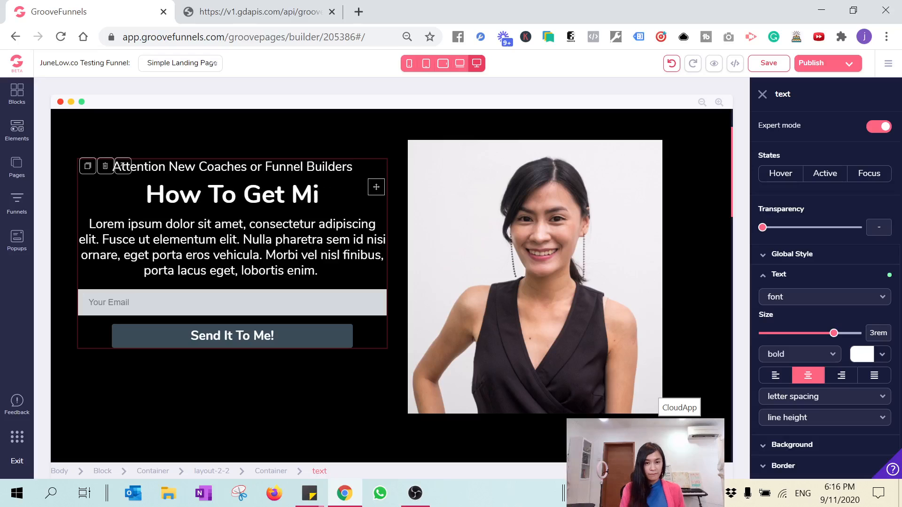
pyautogui.press('BackSpace')
pyautogui.write('ore Clients O')
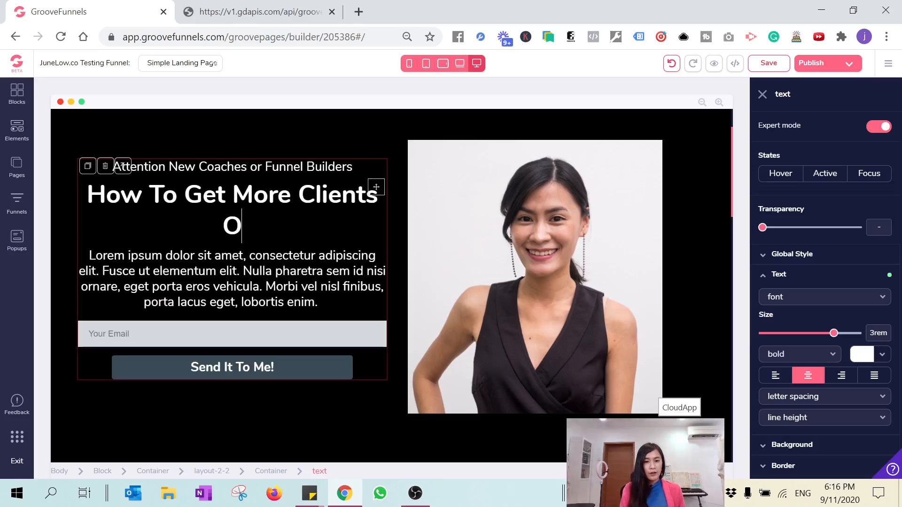
pyautogui.write('r Sales With')
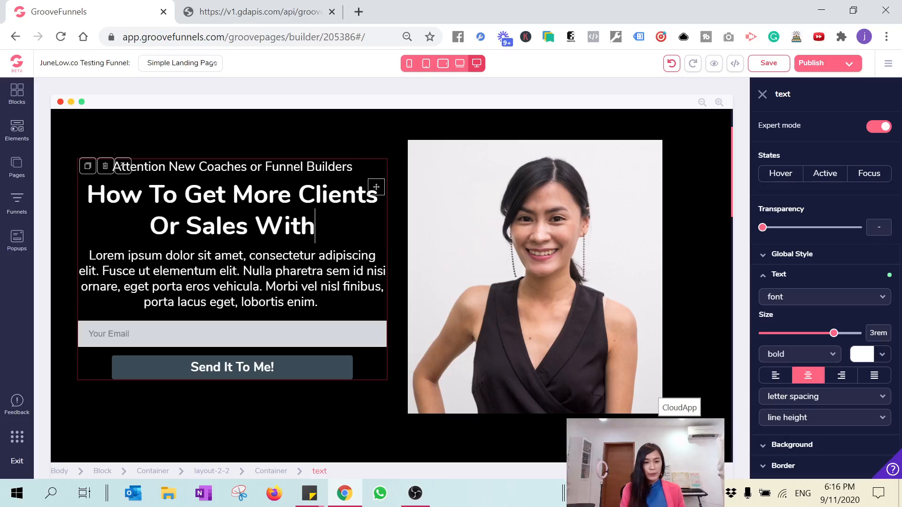
pyautogui.write('out Ads Spend')
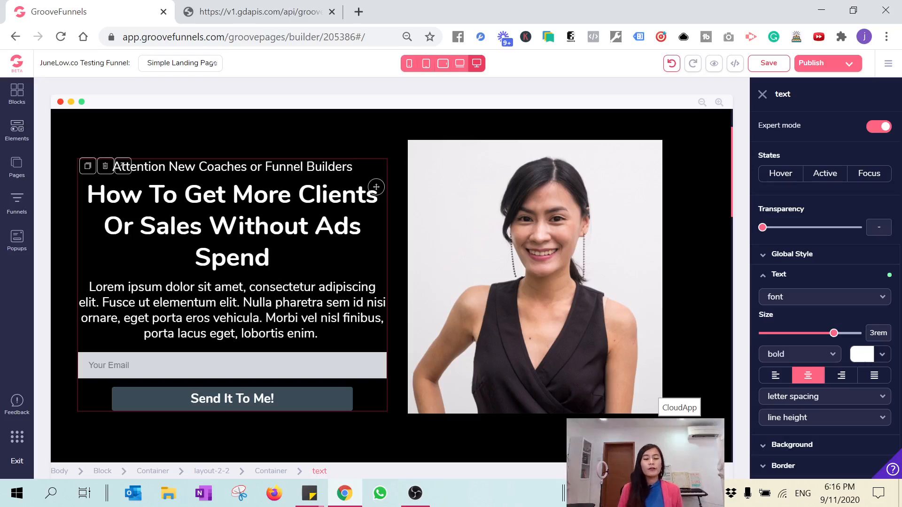
# Step: Examine the paragraph below the headline and the headline's own text and background design settings
pyautogui.scroll(-2, 405, 287)
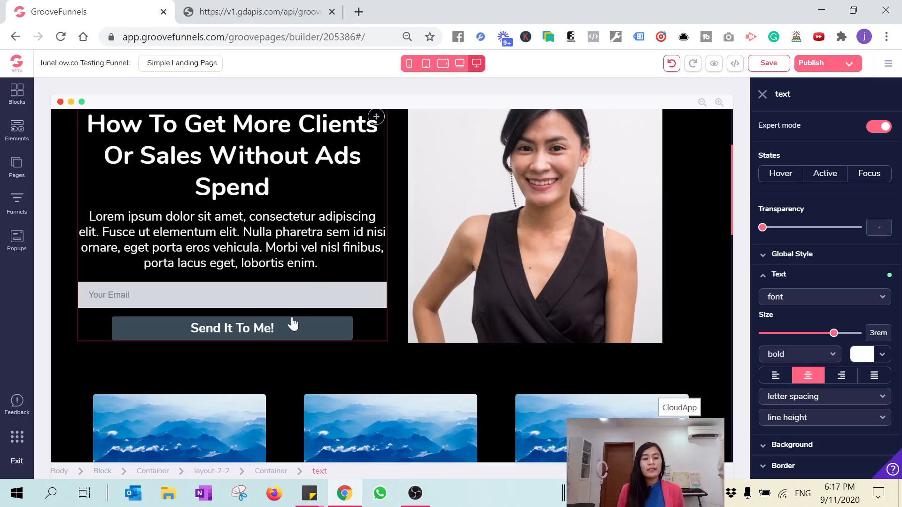
pyautogui.click(376, 217)
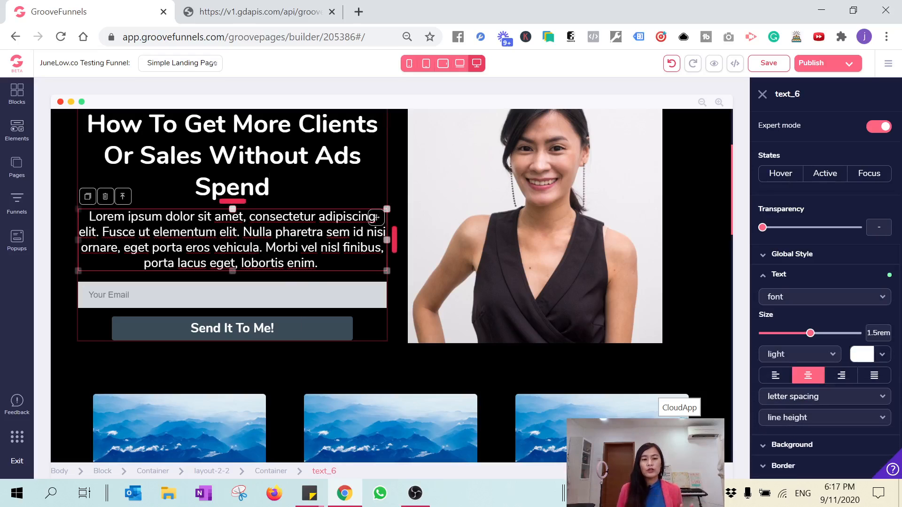
pyautogui.scroll(2, 376, 217)
pyautogui.click(377, 187)
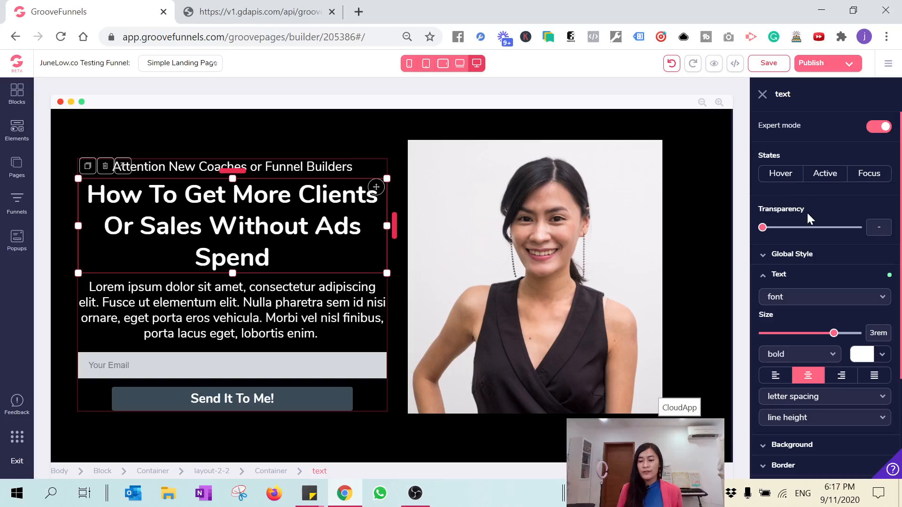
pyautogui.scroll(-2, 813, 211)
pyautogui.scroll(2, 828, 185)
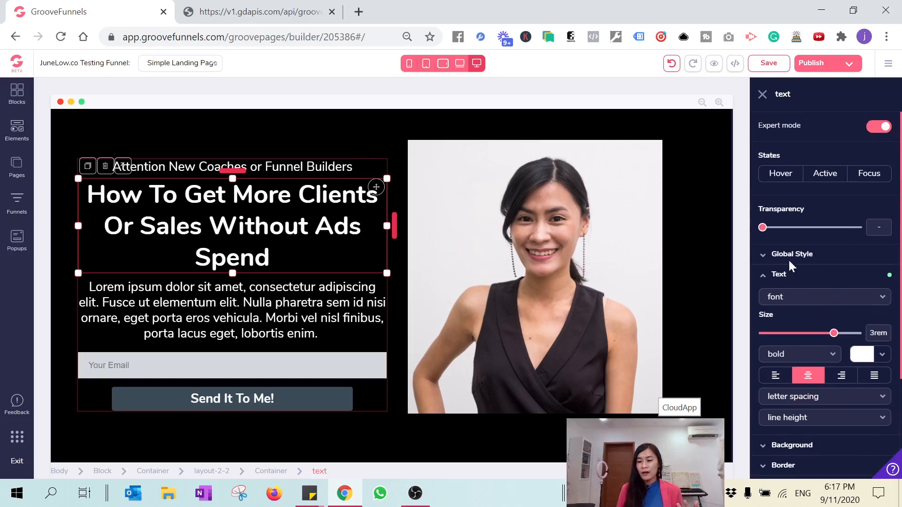
pyautogui.scroll(-2, 791, 329)
pyautogui.click(773, 383)
pyautogui.click(772, 382)
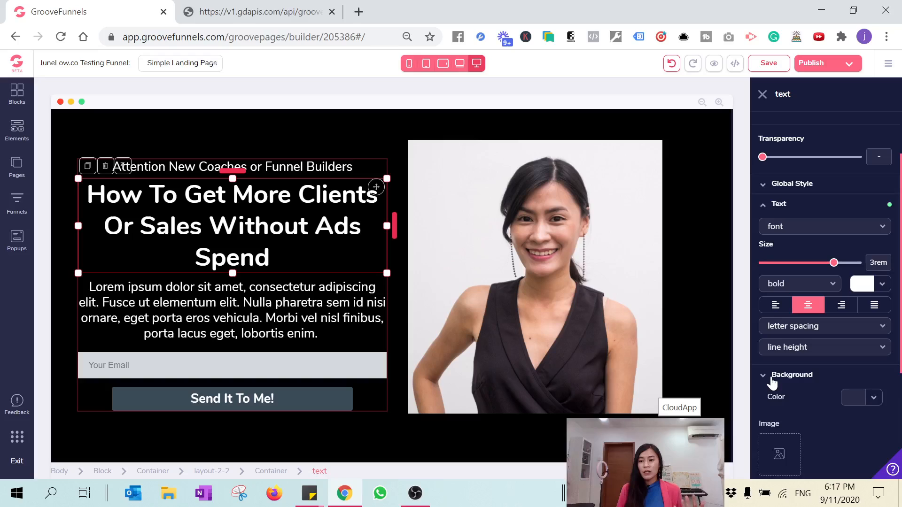
# Step: Try yellow and then green #18CD5E as the main headline's text color
pyautogui.click(862, 284)
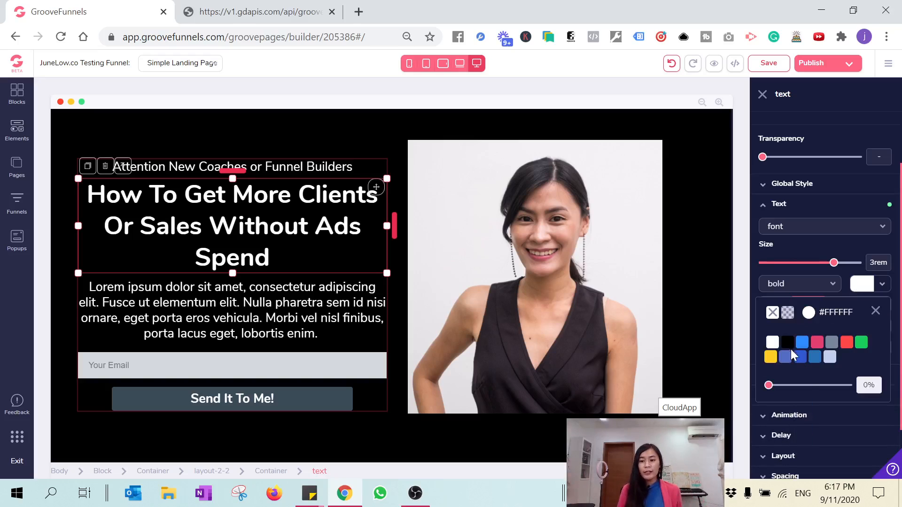
pyautogui.click(770, 359)
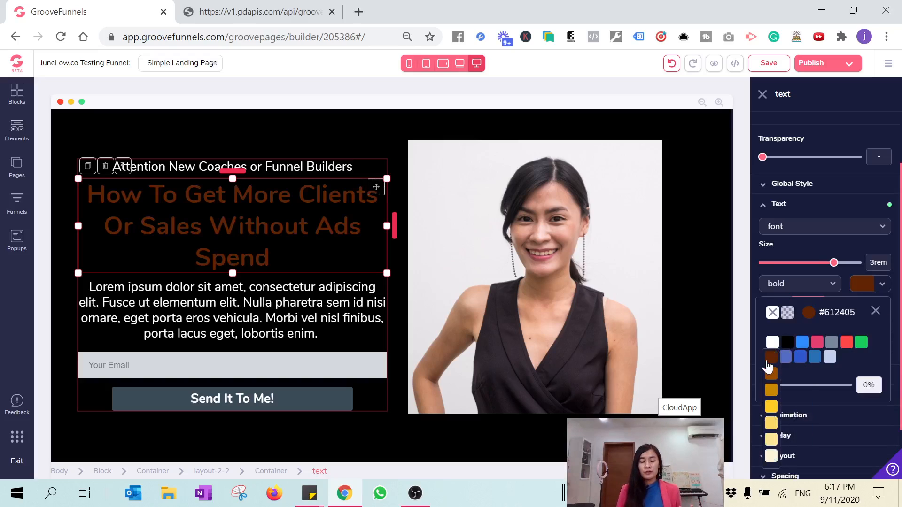
pyautogui.click(771, 407)
pyautogui.click(863, 344)
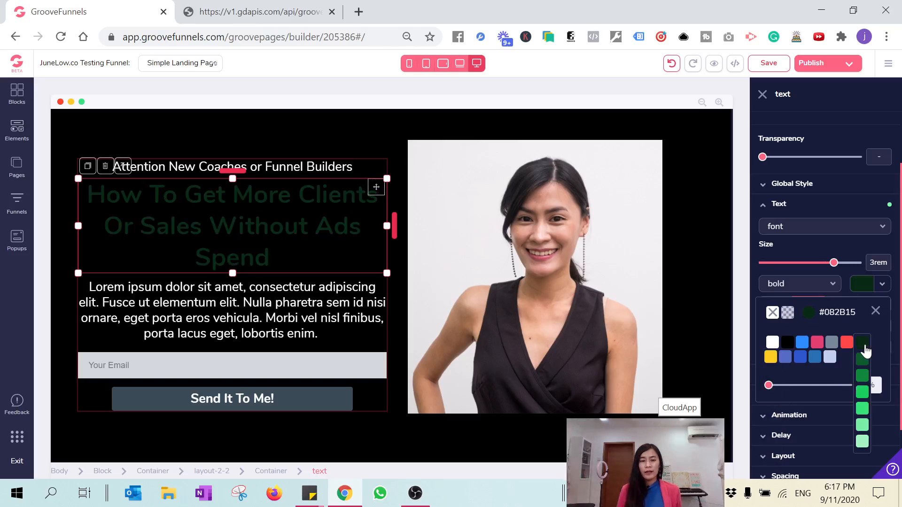
pyautogui.click(863, 393)
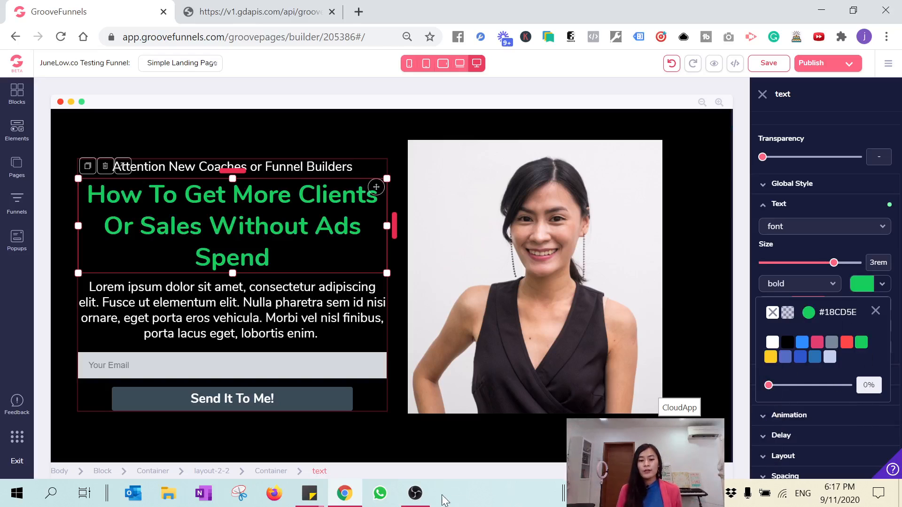
# Step: Look up the saved color code in Sticky Notes and set the main headline's text color to #66FCF1
pyautogui.click(309, 493)
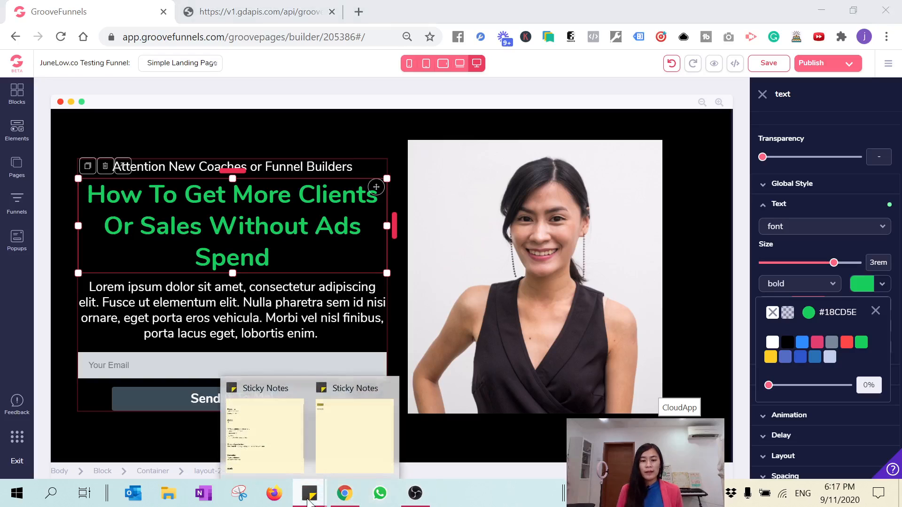
pyautogui.click(338, 439)
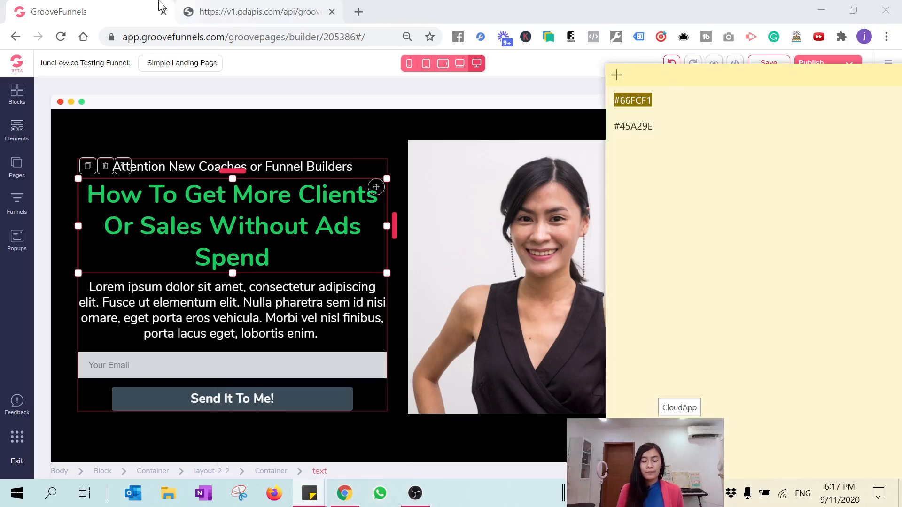
pyautogui.hotkey('alt', 'Tab')
pyautogui.click(867, 290)
pyautogui.click(870, 288)
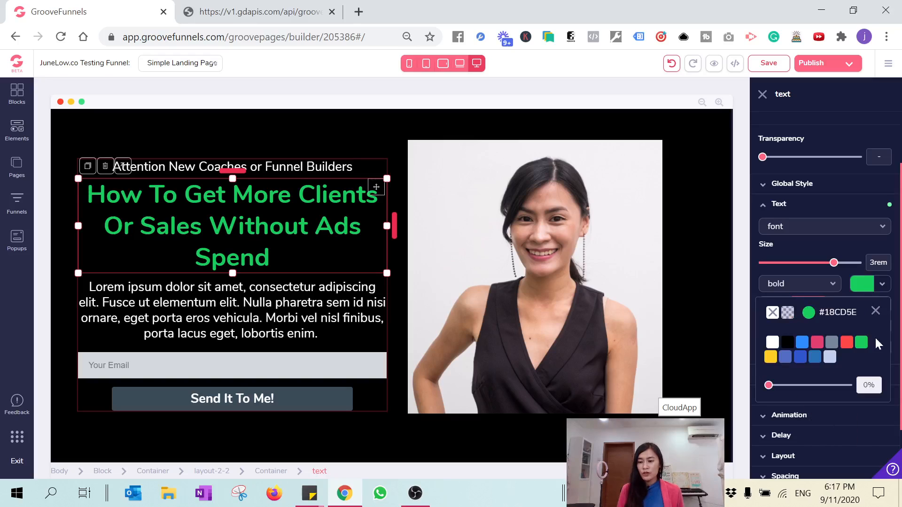
pyautogui.click(809, 314)
pyautogui.tripleClick(810, 459)
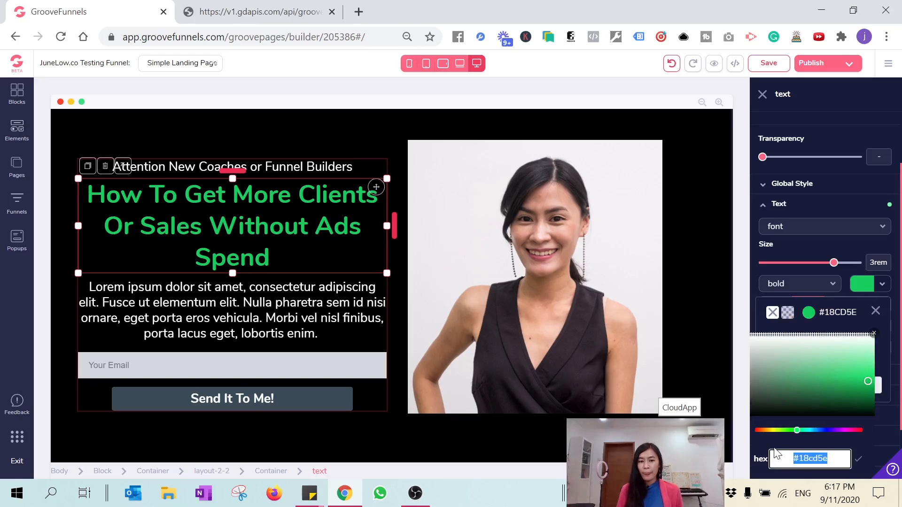
pyautogui.write('#66FCF1')
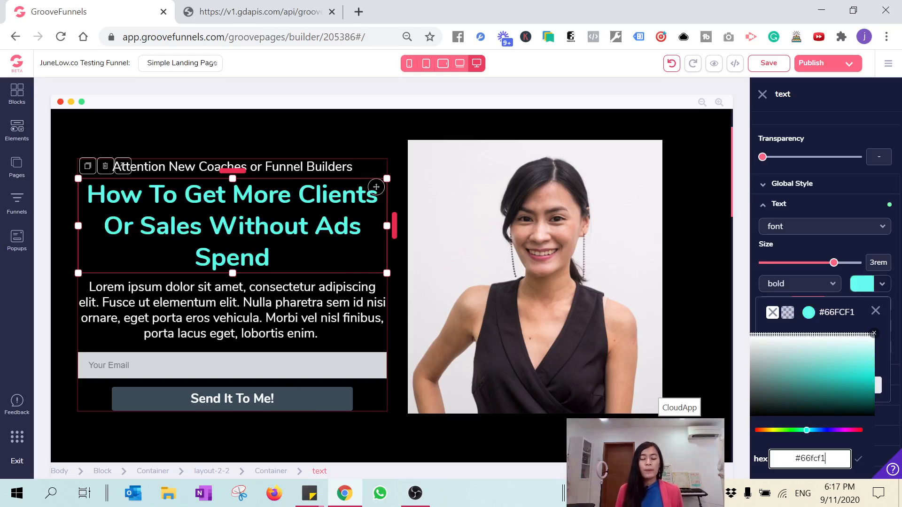
pyautogui.scroll(-2, 705, 376)
pyautogui.click(807, 251)
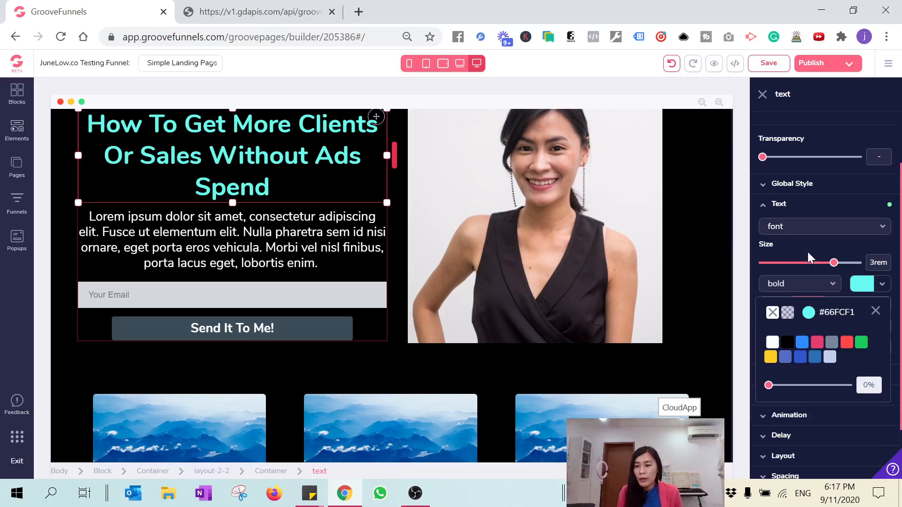
# Step: Change the main headline's font to poppins
pyautogui.click(820, 228)
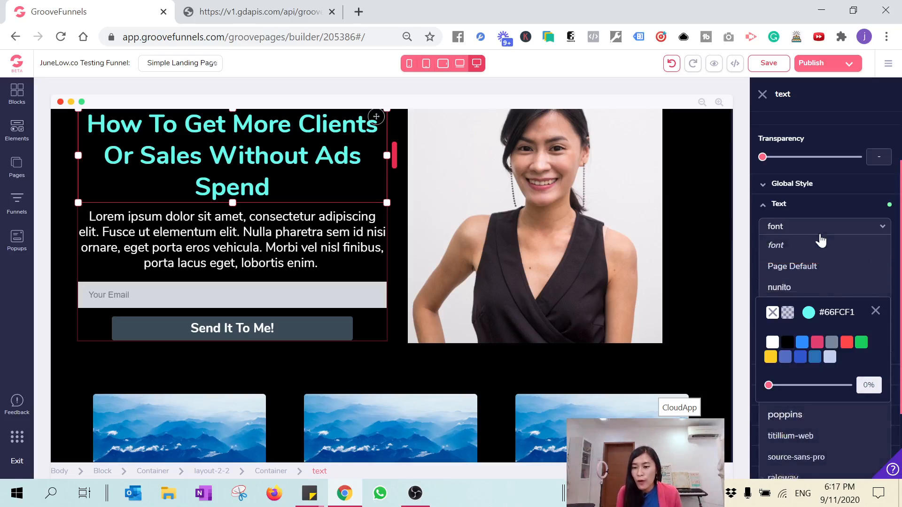
pyautogui.click(798, 420)
pyautogui.scroll(1, 648, 446)
pyautogui.scroll(1, 404, 282)
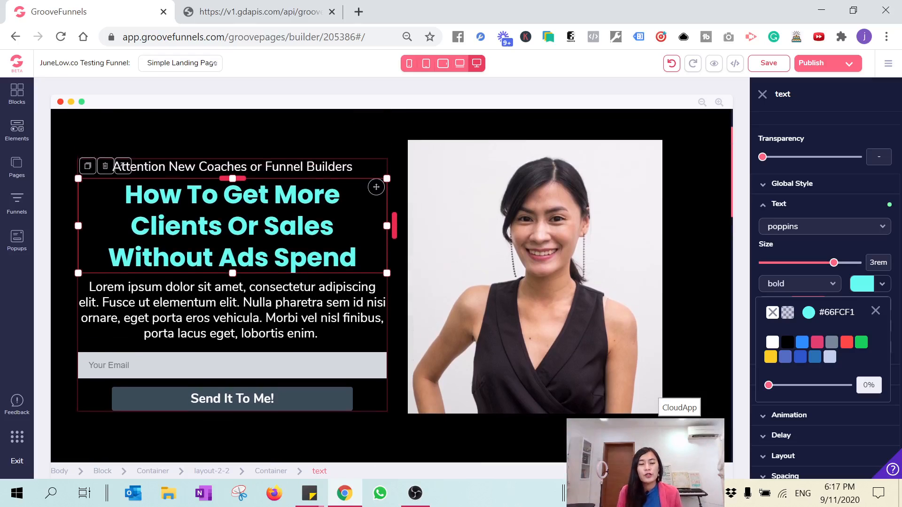
# Step: Change the font of the subheadline above the main headline to poppins
pyautogui.click(282, 167)
pyautogui.doubleClick(282, 166)
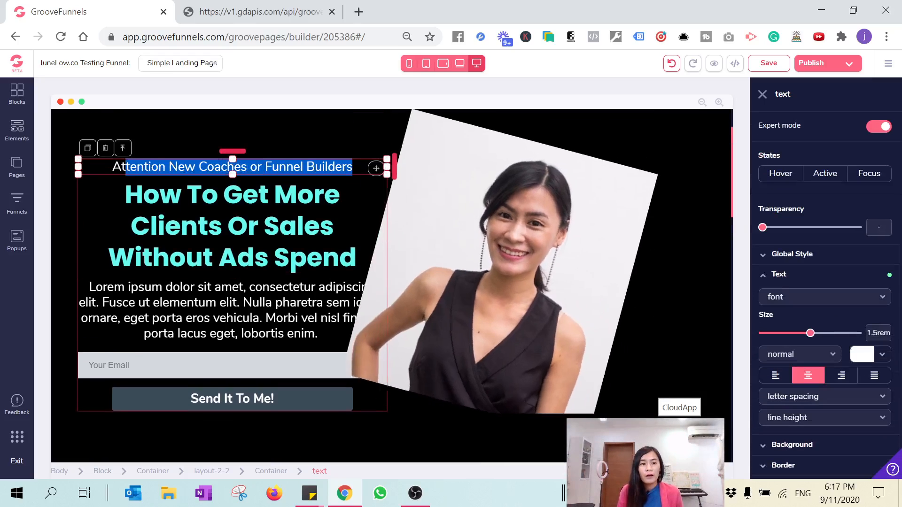
pyautogui.scroll(-2, 818, 329)
pyautogui.click(818, 228)
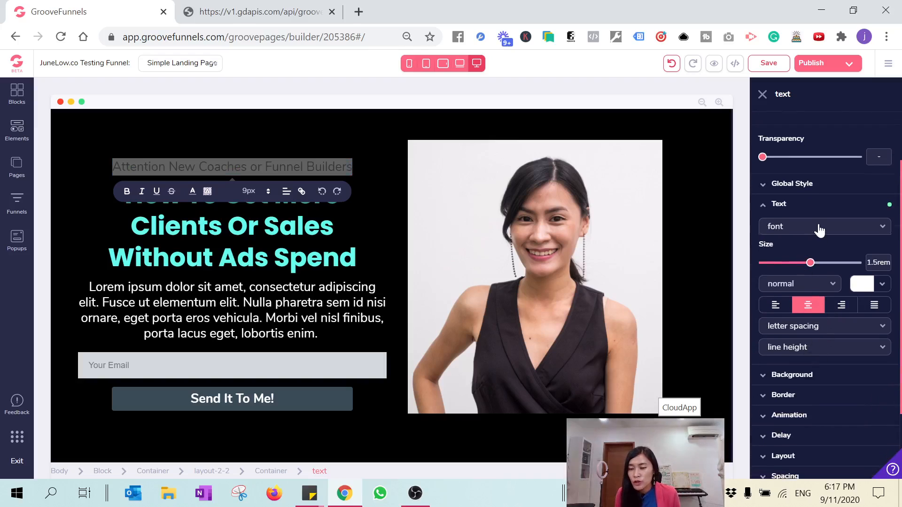
pyautogui.click(807, 415)
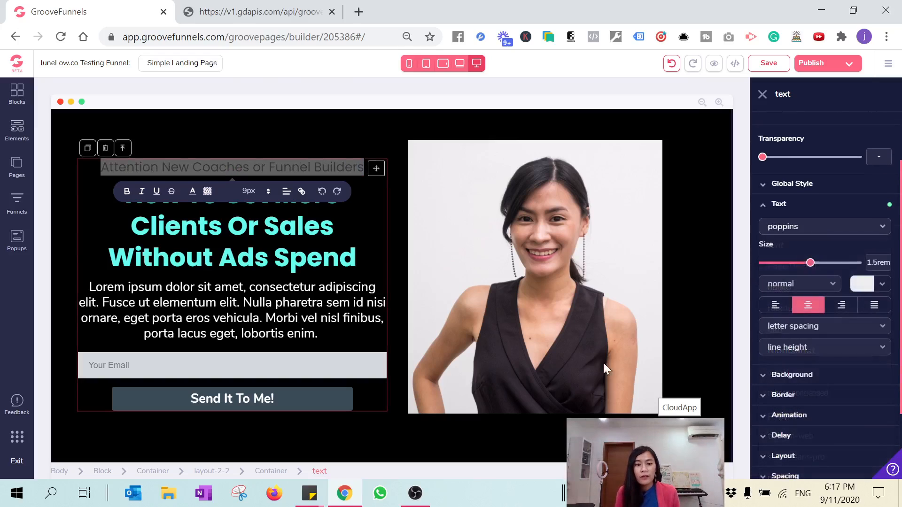
# Step: Examine the subheadline's weight and animation options and the main headline's padding and margin settings
pyautogui.click(820, 285)
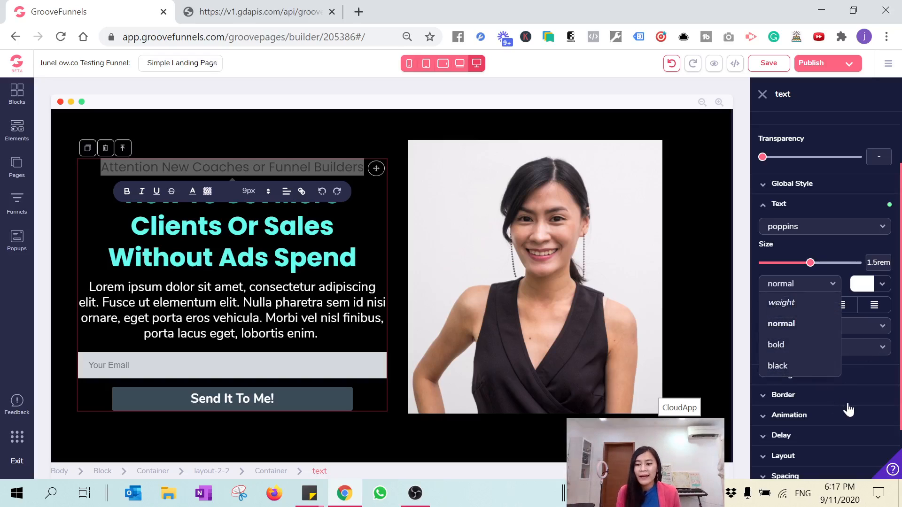
pyautogui.click(839, 416)
pyautogui.scroll(-1, 838, 410)
pyautogui.scroll(-2, 838, 410)
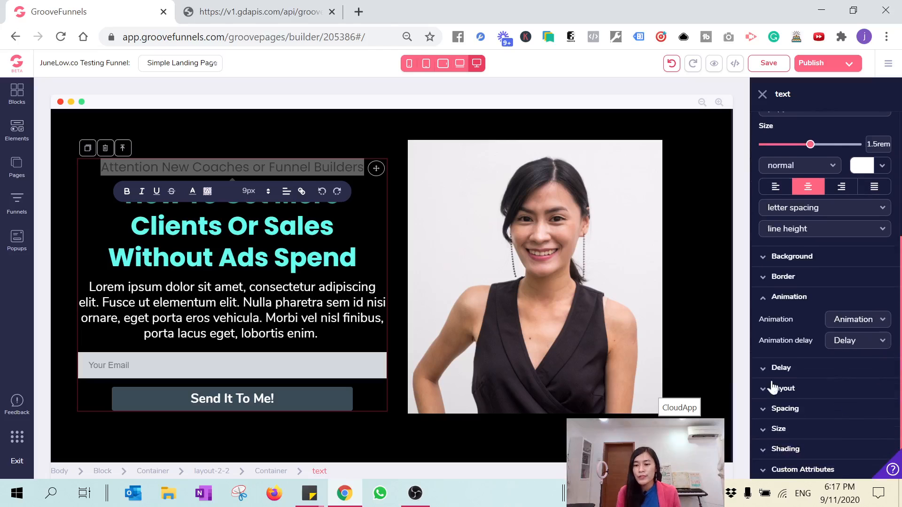
pyautogui.click(254, 257)
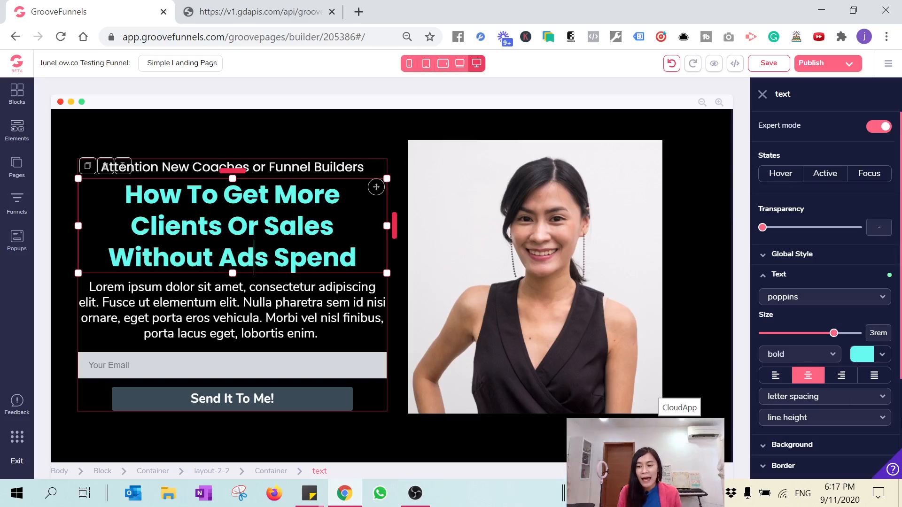
pyautogui.scroll(-3, 822, 429)
pyautogui.click(795, 411)
pyautogui.scroll(-3, 827, 400)
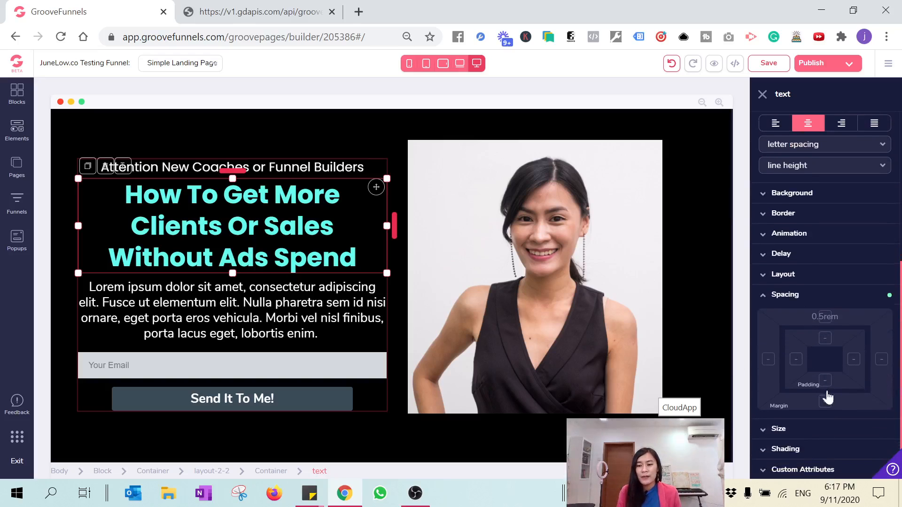
pyautogui.click(826, 339)
pyautogui.moveTo(763, 423); pyautogui.dragTo(741, 429)
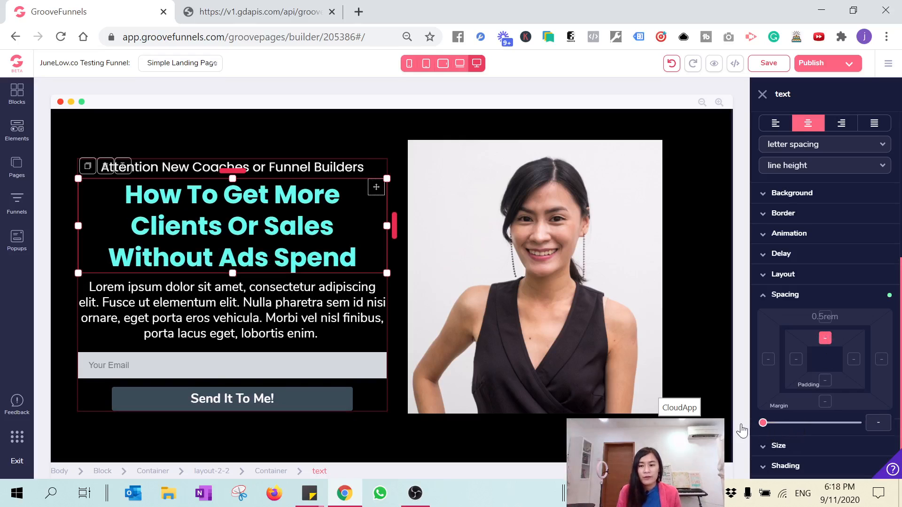
# Step: Delete the email input field between the paragraph and the button
pyautogui.click(266, 312)
pyautogui.scroll(-1, 266, 312)
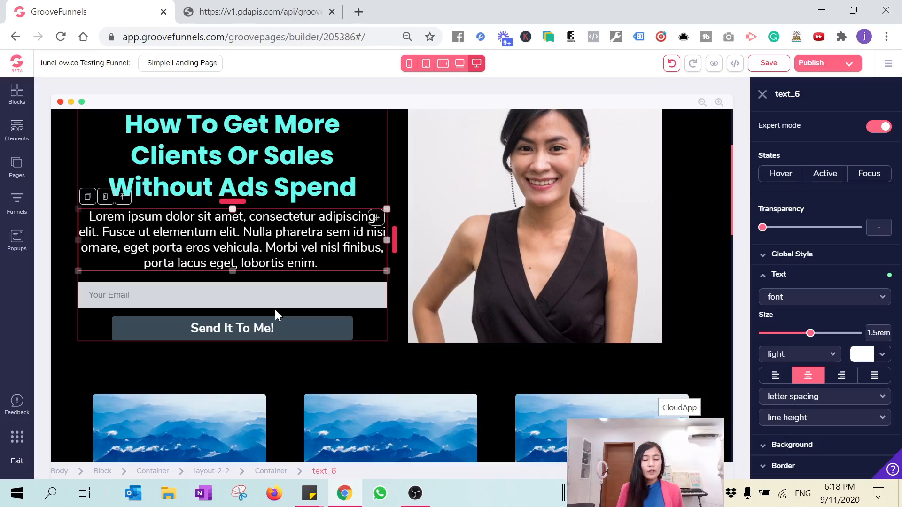
pyautogui.click(275, 308)
pyautogui.click(284, 305)
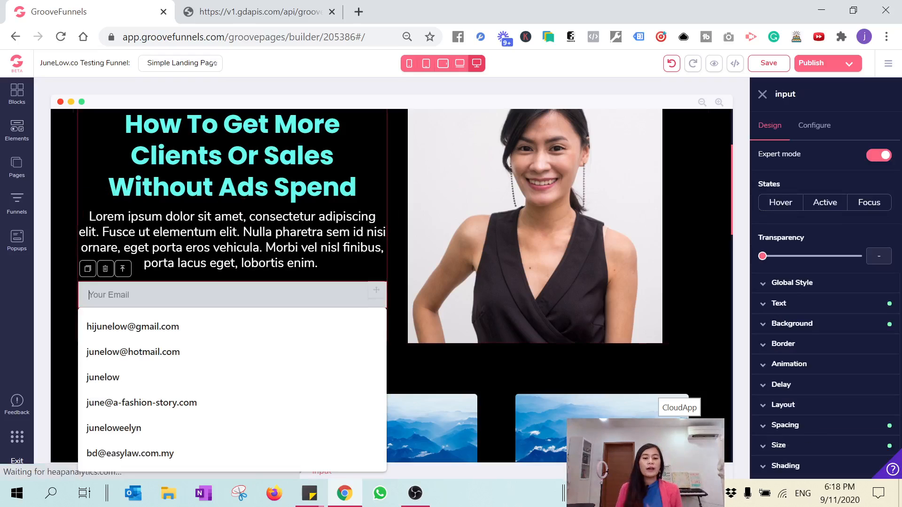
pyautogui.click(398, 341)
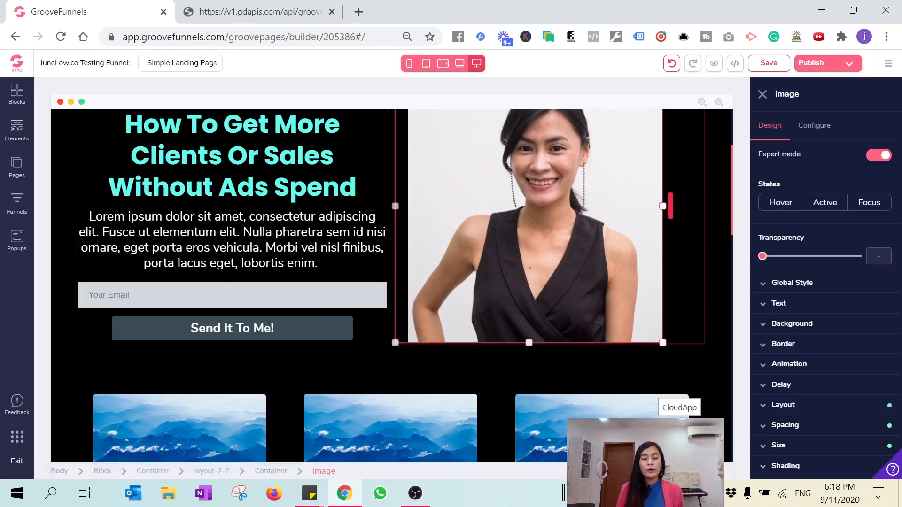
pyautogui.click(325, 301)
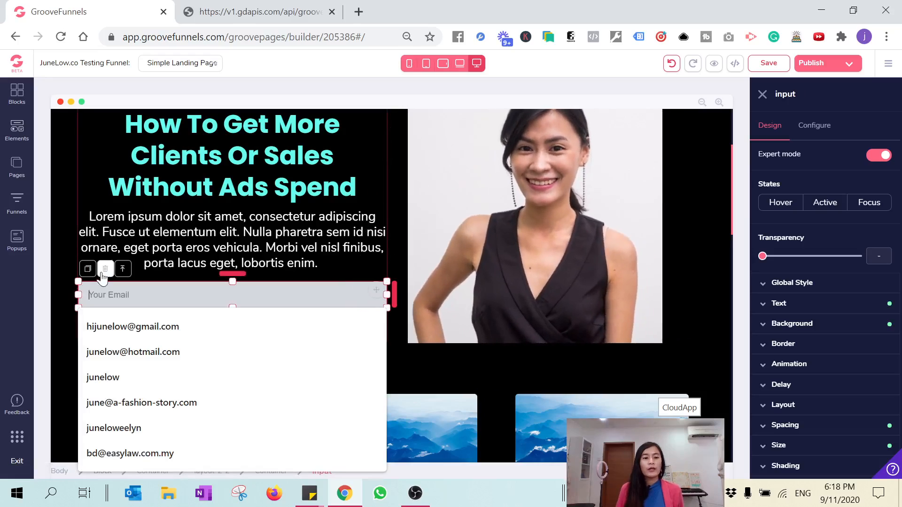
pyautogui.click(105, 269)
pyautogui.click(488, 285)
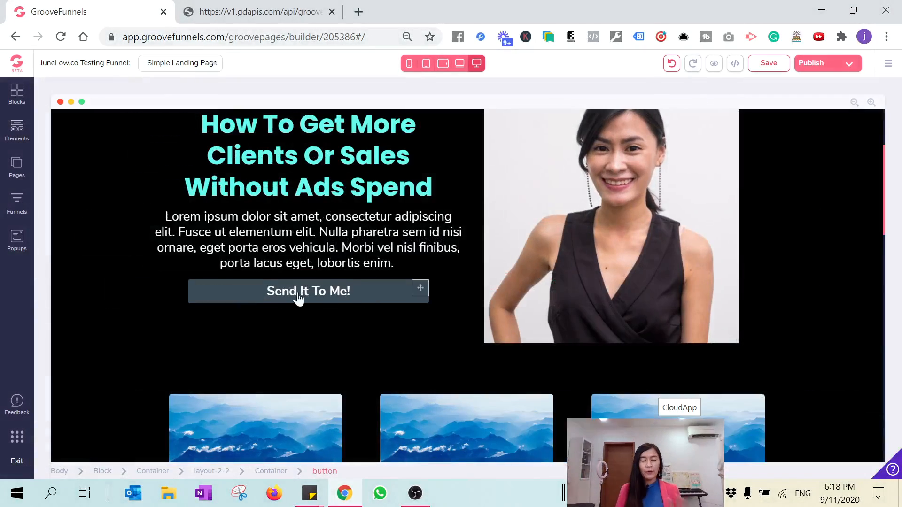
# Step: Change the text of the "Send It To Me!" button to "Get My Book"
pyautogui.click(323, 296)
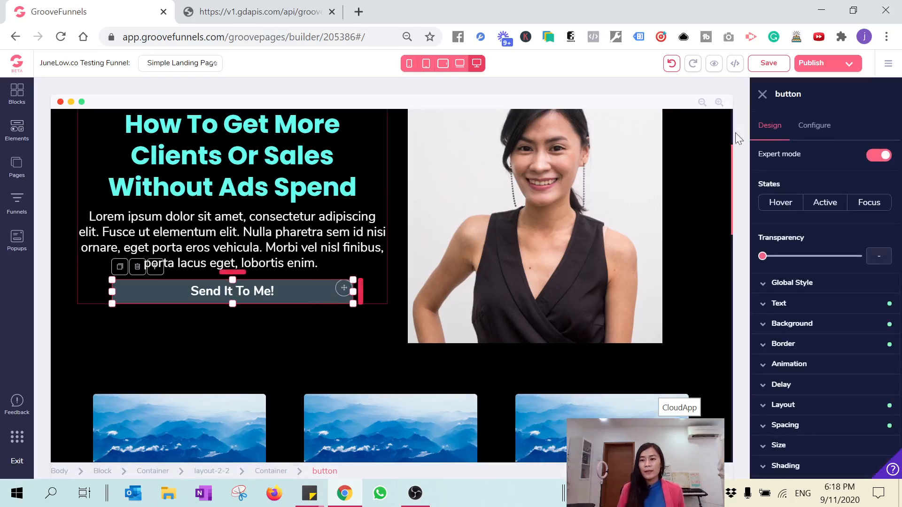
pyautogui.click(816, 125)
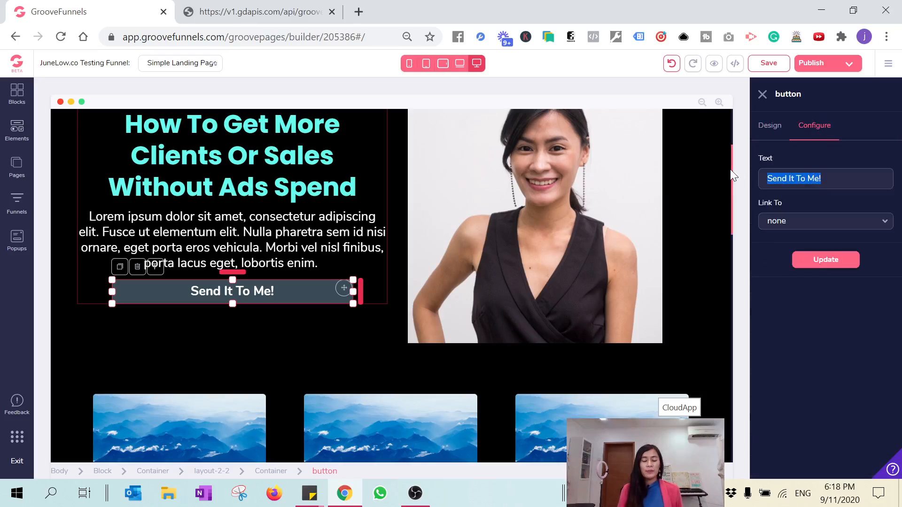
pyautogui.write('Get My Book')
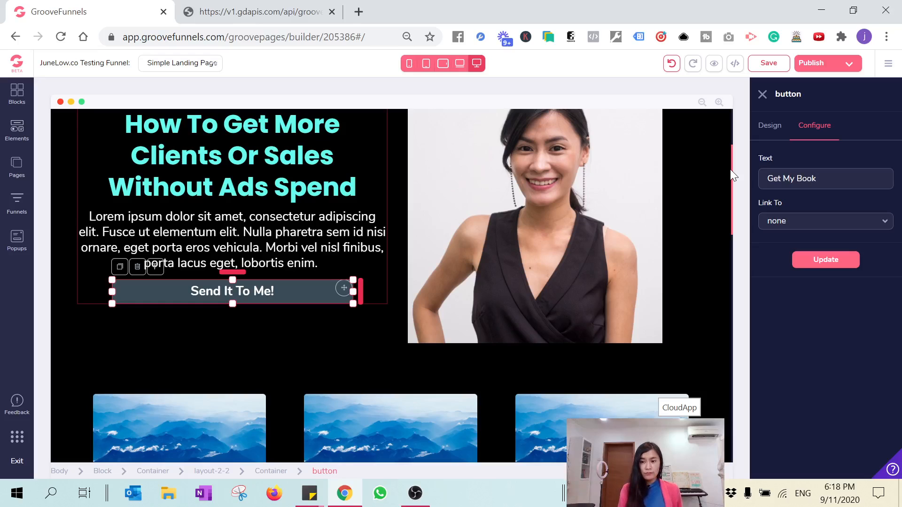
# Step: Link the button to the URL bit.ly/cmmblueprint, set it to open in a new tab, and apply the update
pyautogui.click(840, 224)
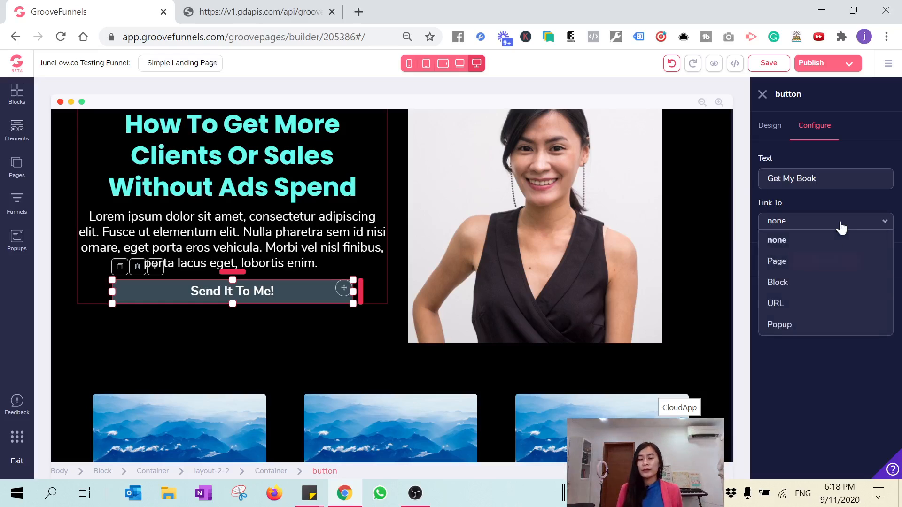
pyautogui.click(790, 307)
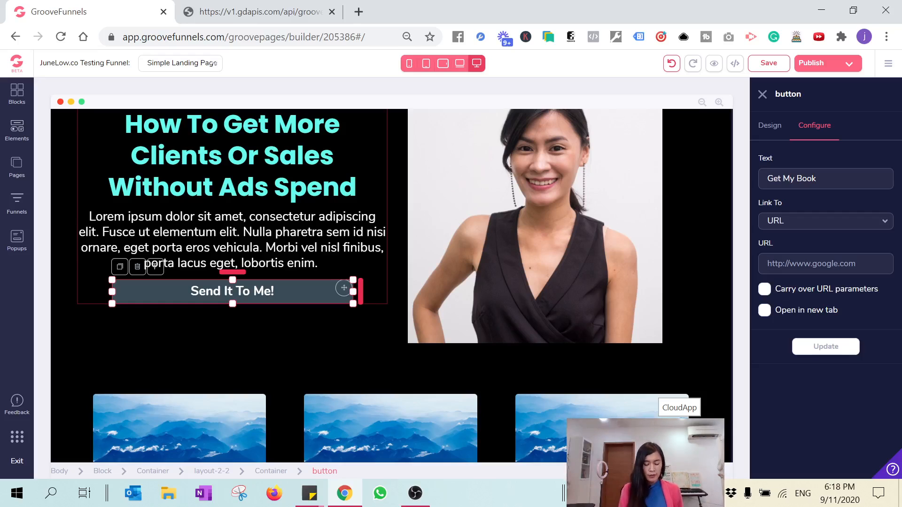
pyautogui.write('ww')
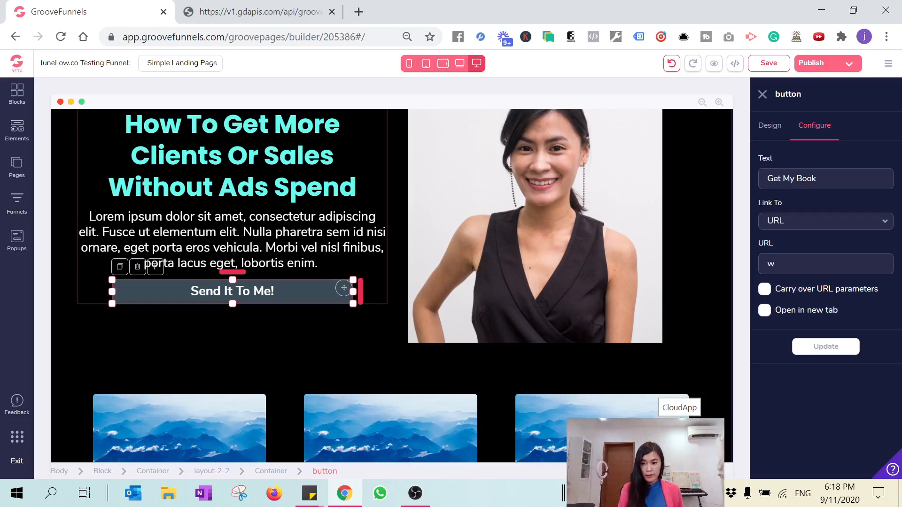
pyautogui.press('BackSpace')
pyautogui.write('bit,')
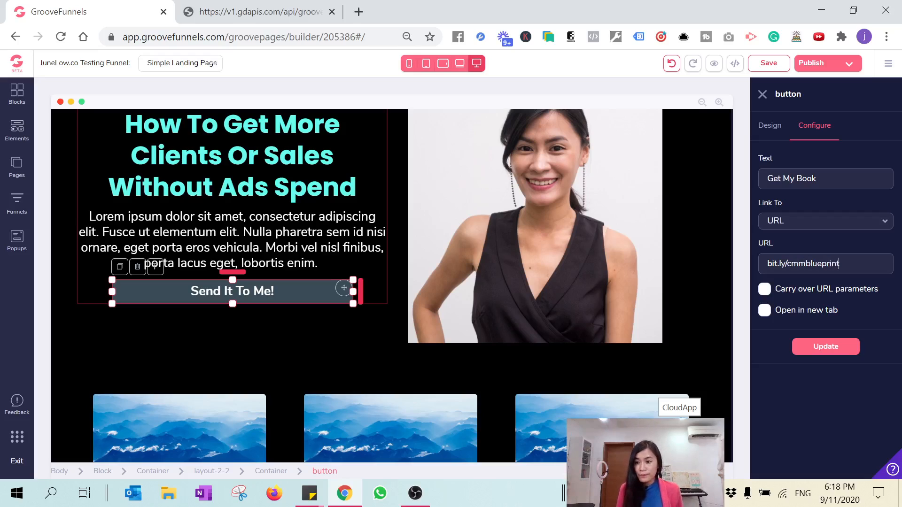
pyautogui.click(839, 346)
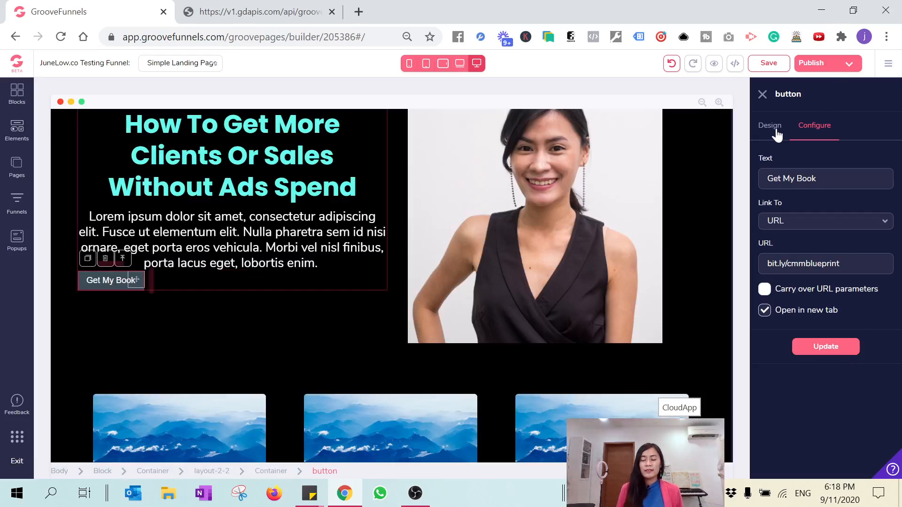
# Step: Set the background color of the "Get My Book" button to #66fcf1
pyautogui.click(789, 135)
pyautogui.click(202, 297)
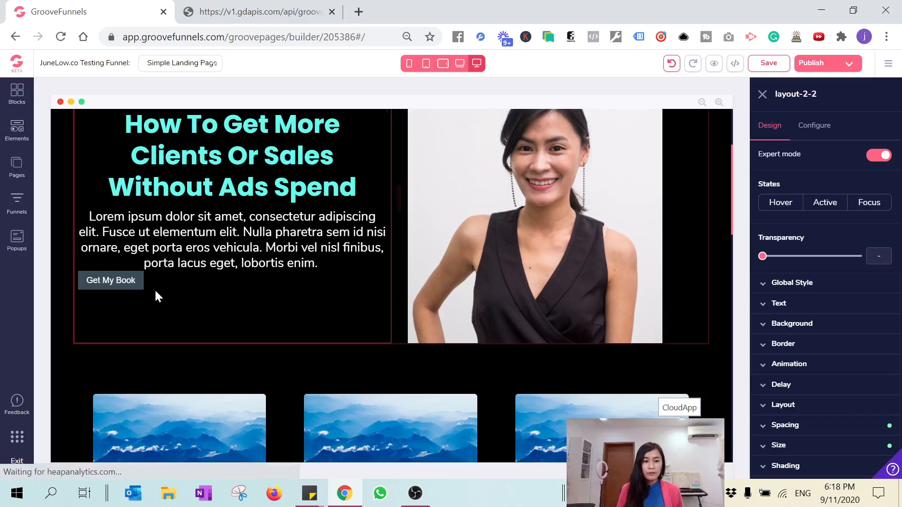
pyautogui.click(137, 285)
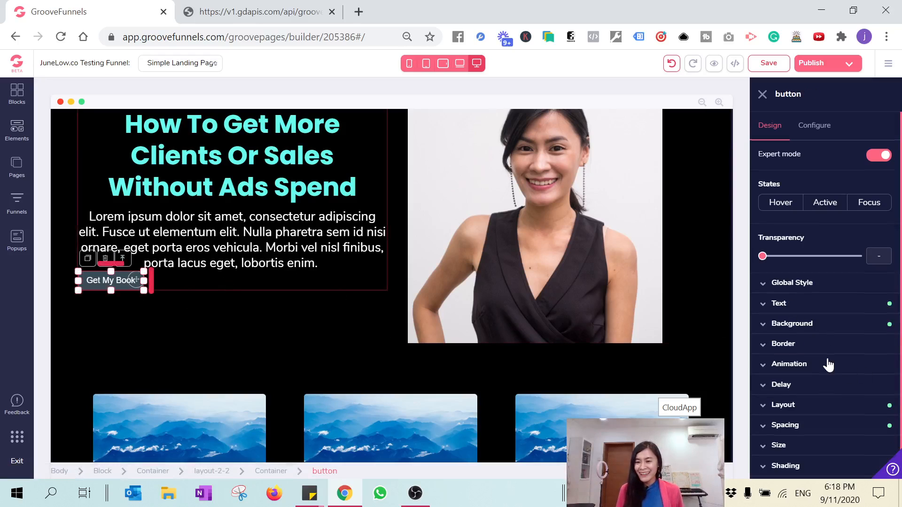
pyautogui.scroll(-1, 818, 376)
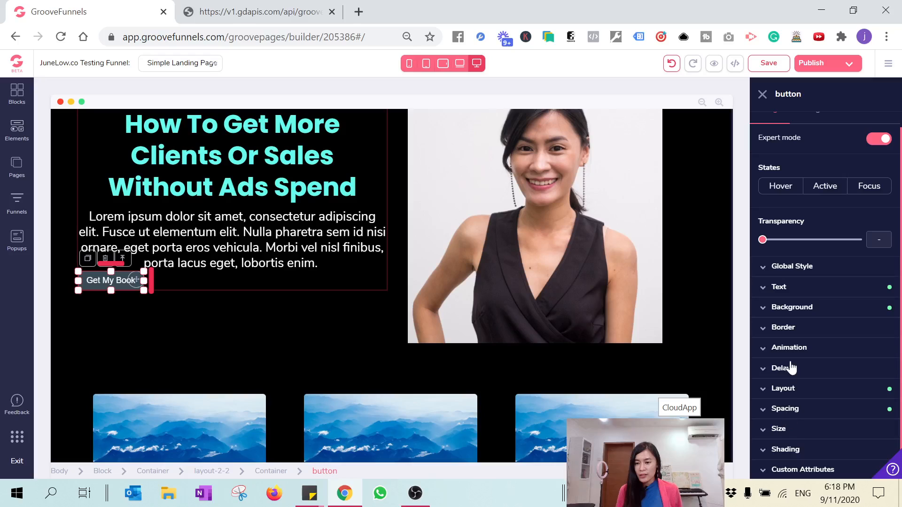
pyautogui.click(845, 307)
pyautogui.click(860, 332)
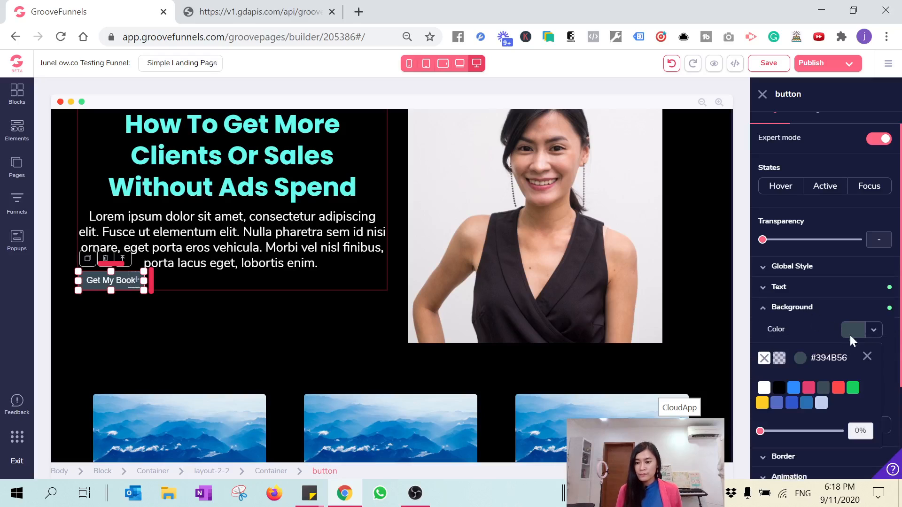
pyautogui.click(801, 359)
pyautogui.scroll(-3, 800, 453)
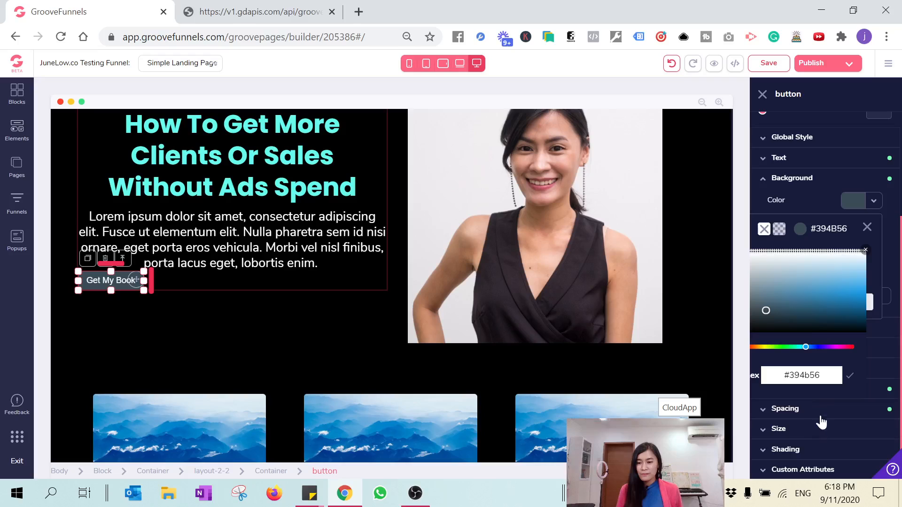
pyautogui.moveTo(831, 376); pyautogui.dragTo(703, 378)
pyautogui.write('#66fcf1')
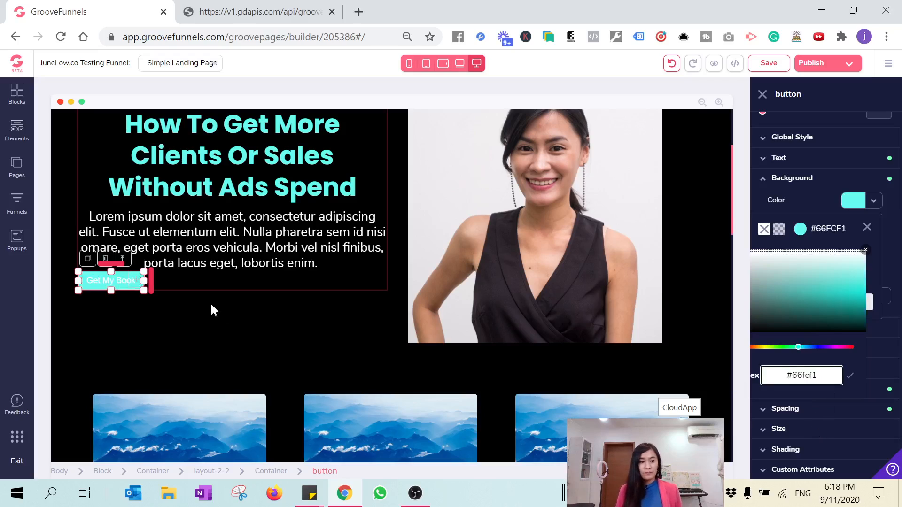
pyautogui.click(220, 295)
# Step: Increase the "Get My Book" button's text size to 2.25rem and align its text to the right
pyautogui.click(116, 284)
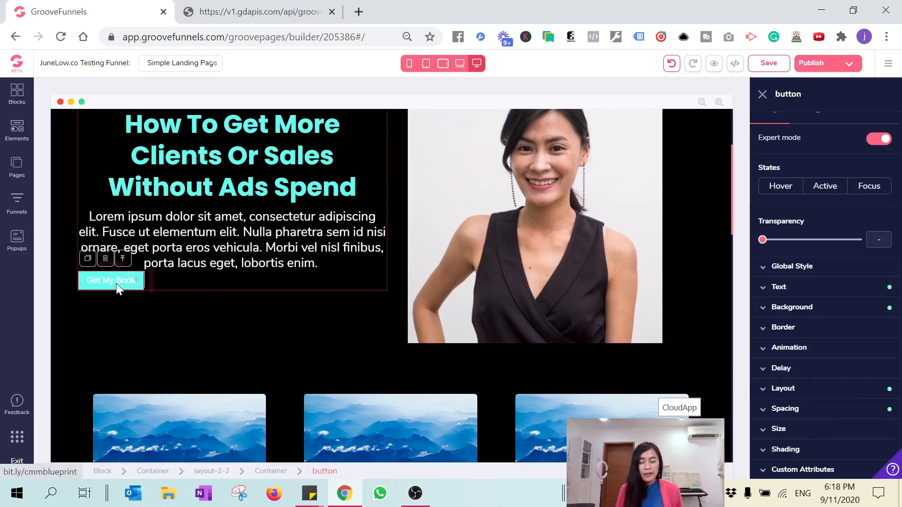
pyautogui.click(798, 287)
pyautogui.scroll(-1, 811, 307)
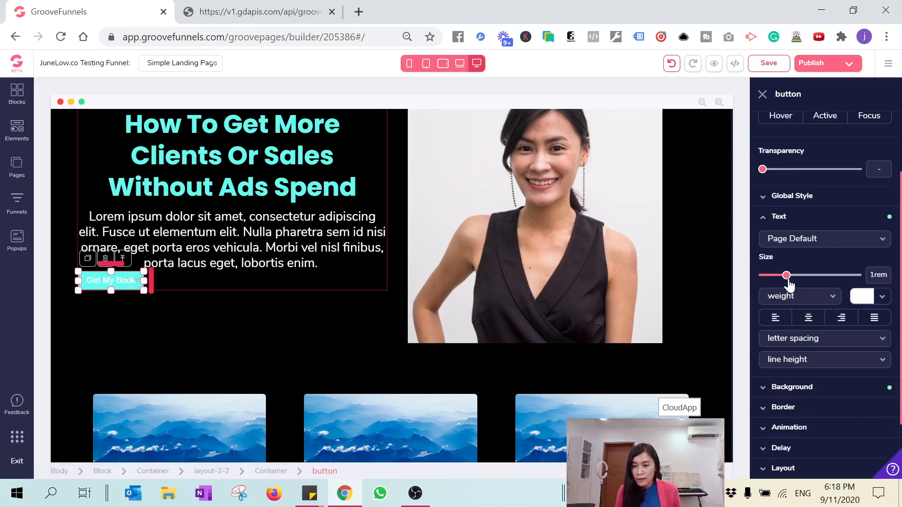
pyautogui.moveTo(788, 277); pyautogui.dragTo(827, 282)
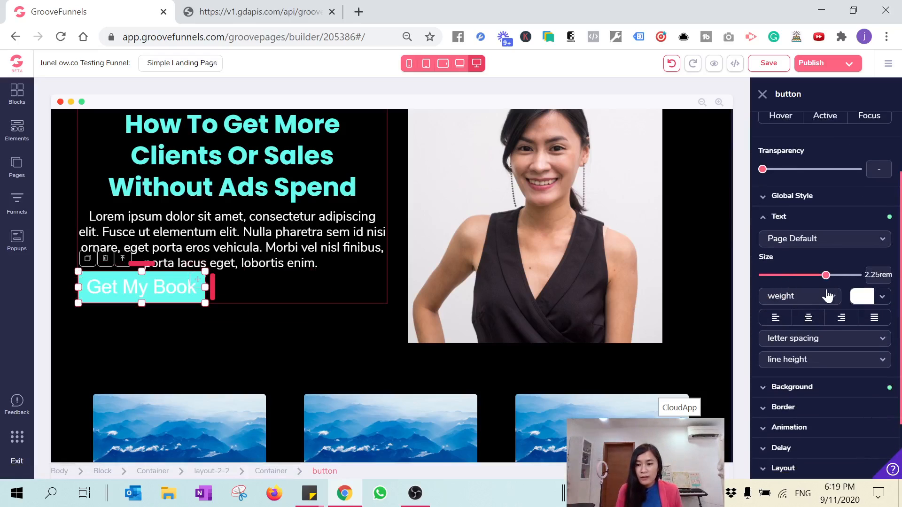
pyautogui.click(842, 318)
# Step: Widen the "Get My Book" button by setting its left and right padding to 4.5rem
pyautogui.scroll(-1, 802, 388)
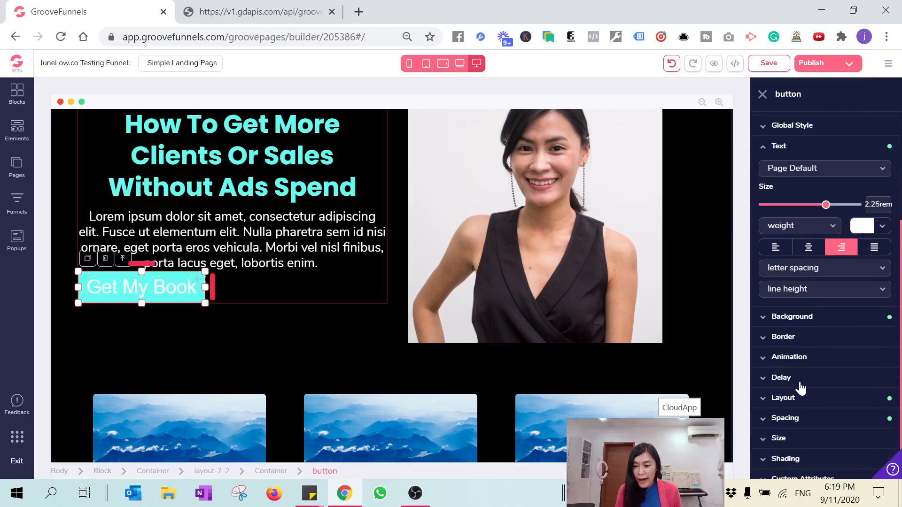
pyautogui.click(799, 419)
pyautogui.scroll(-2, 844, 398)
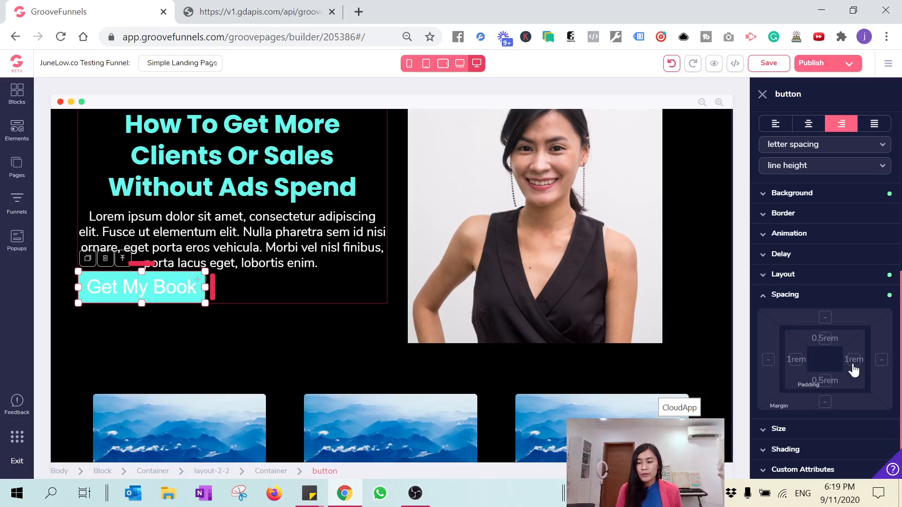
pyautogui.click(796, 360)
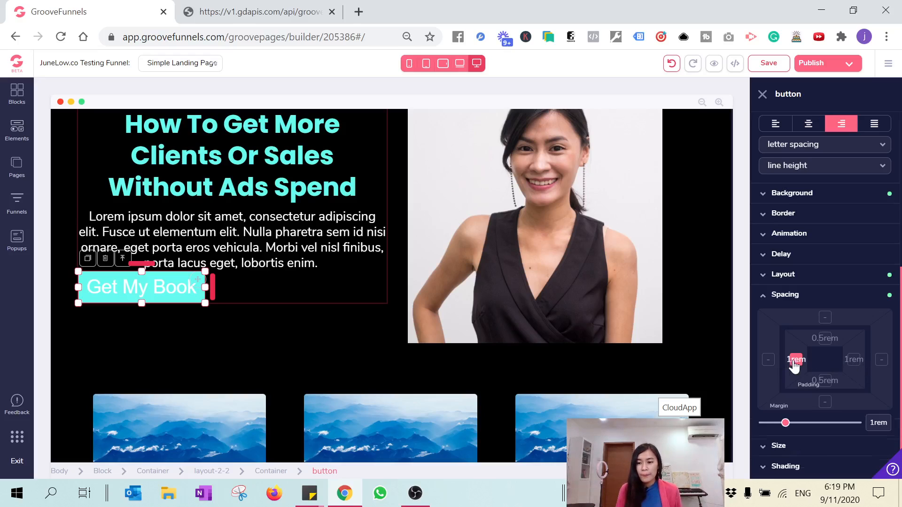
pyautogui.moveTo(805, 431); pyautogui.dragTo(831, 431)
pyautogui.keyDown('shift'); pyautogui.click(853, 360); pyautogui.keyUp('shift')
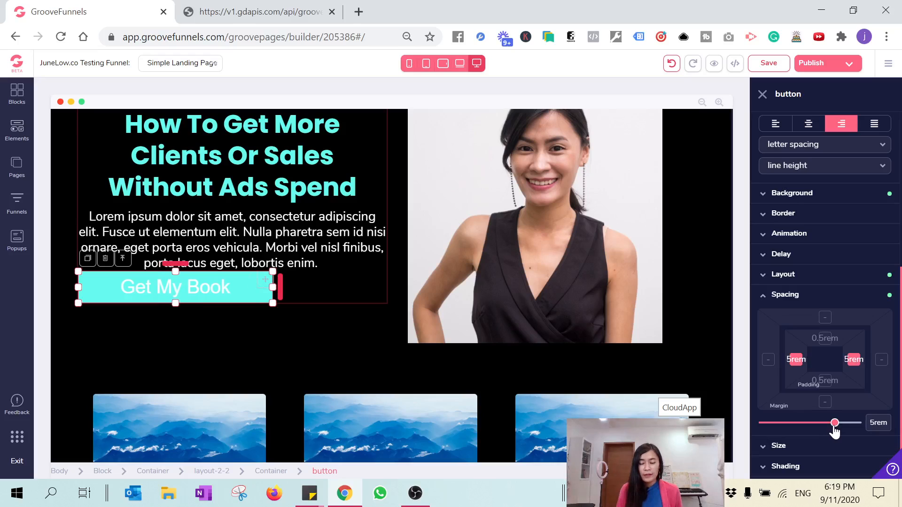
# Step: Set the "Get My Book" button's top and left margins to 1.25rem
pyautogui.click(768, 360)
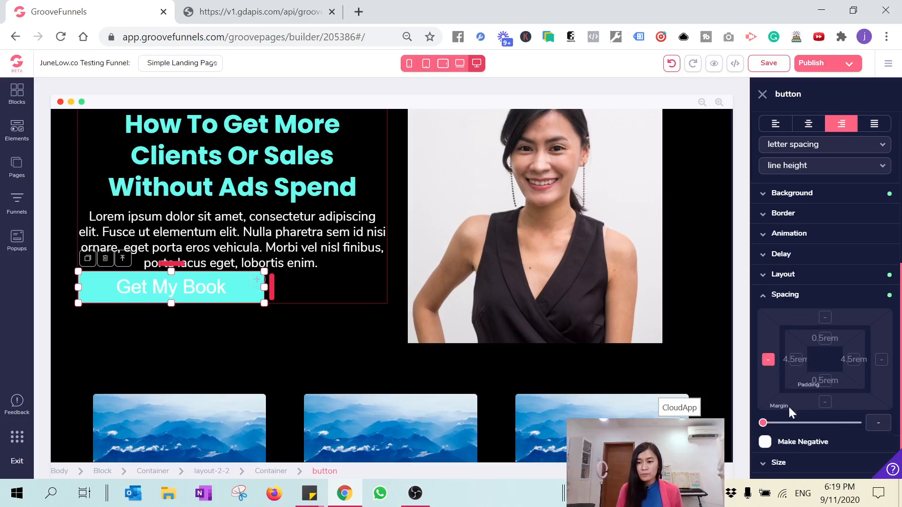
pyautogui.moveTo(763, 425); pyautogui.dragTo(840, 442)
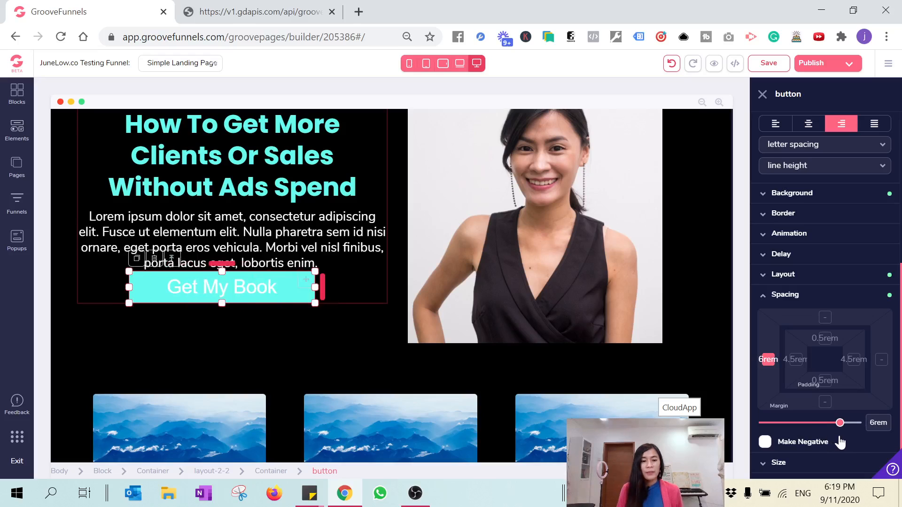
pyautogui.click(825, 319)
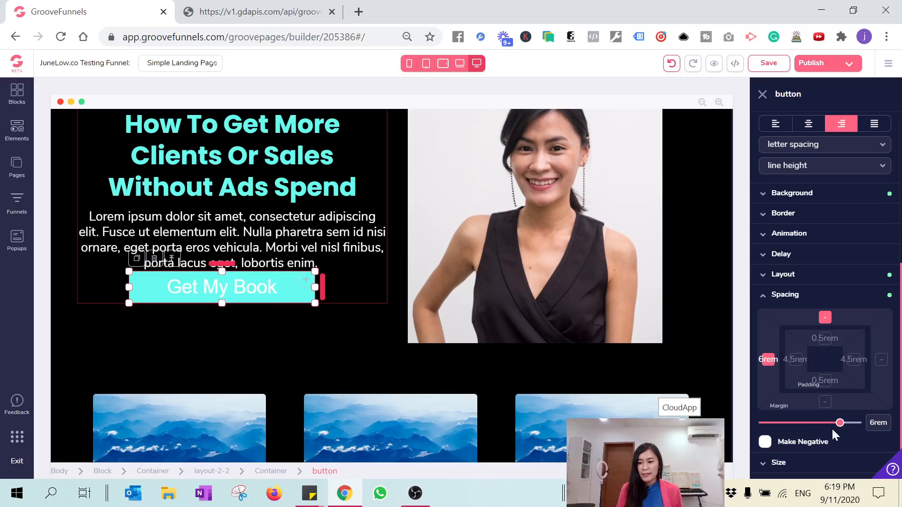
pyautogui.moveTo(834, 435)
pyautogui.mouseDown()
pyautogui.moveTo(820, 433)
pyautogui.moveTo(850, 435)
pyautogui.mouseUp()
pyautogui.moveTo(809, 428); pyautogui.dragTo(789, 426)
# Step: Set the "Get My Book" button's left and right margins to 5rem to move it toward the column's center
pyautogui.click(769, 360)
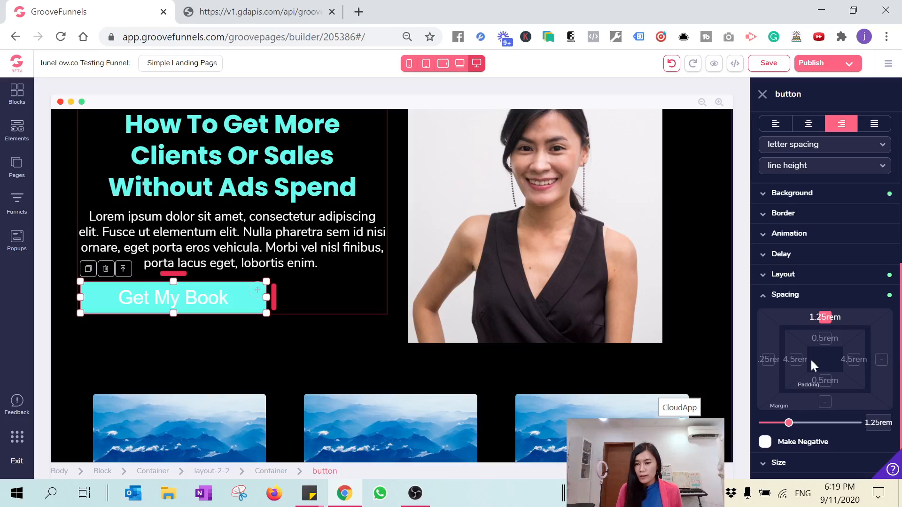
pyautogui.click(796, 359)
pyautogui.click(881, 359)
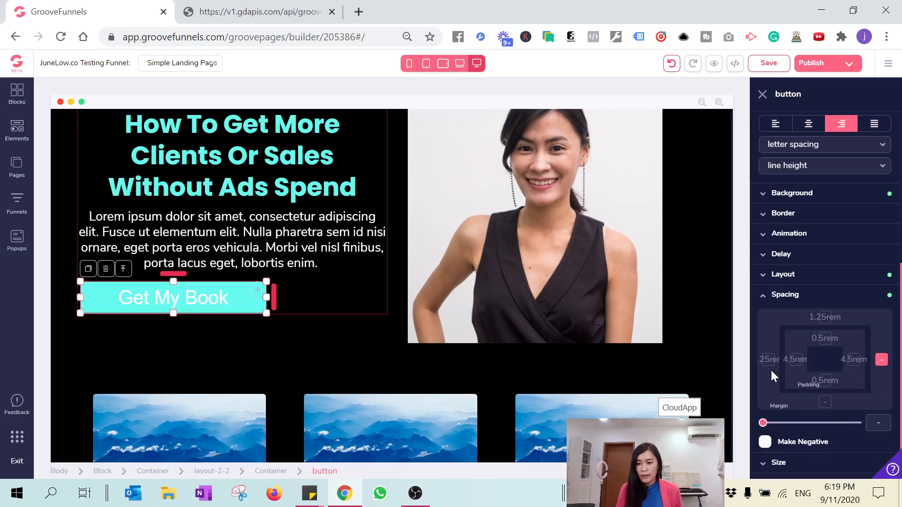
pyautogui.moveTo(762, 423); pyautogui.dragTo(831, 423)
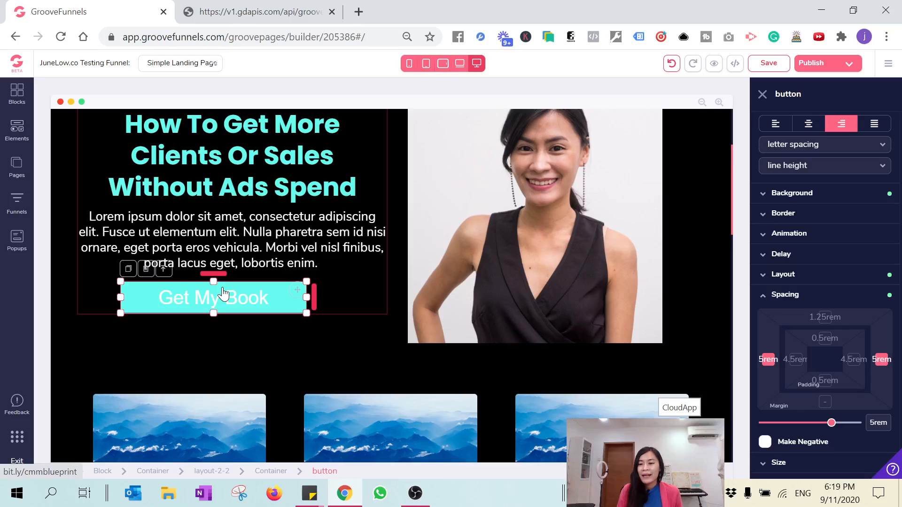
# Step: Change the "Get My Book" button's text color to black (#000000) and its weight to bold
pyautogui.click(765, 193)
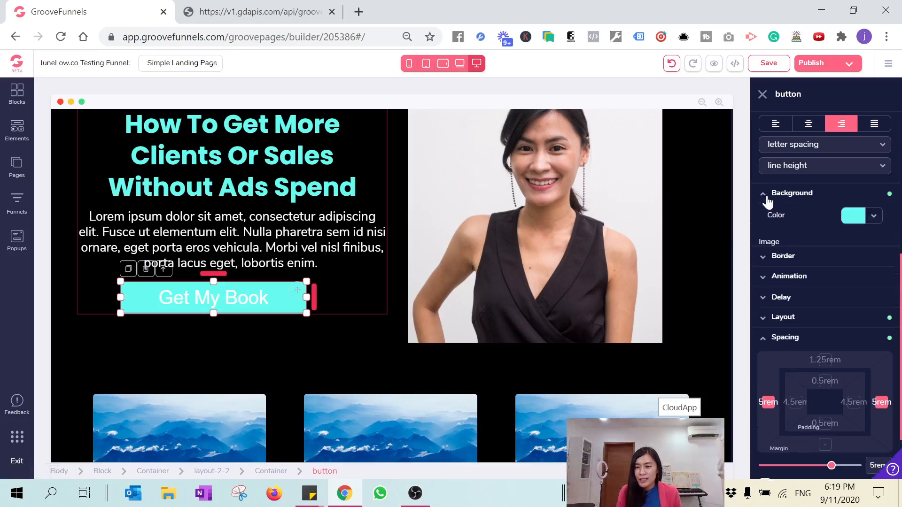
pyautogui.scroll(3, 775, 202)
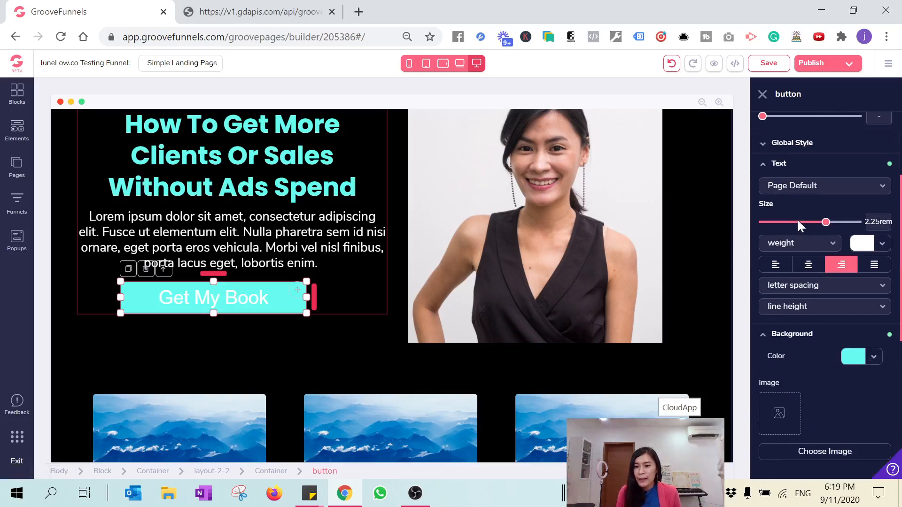
pyautogui.click(863, 245)
pyautogui.click(787, 301)
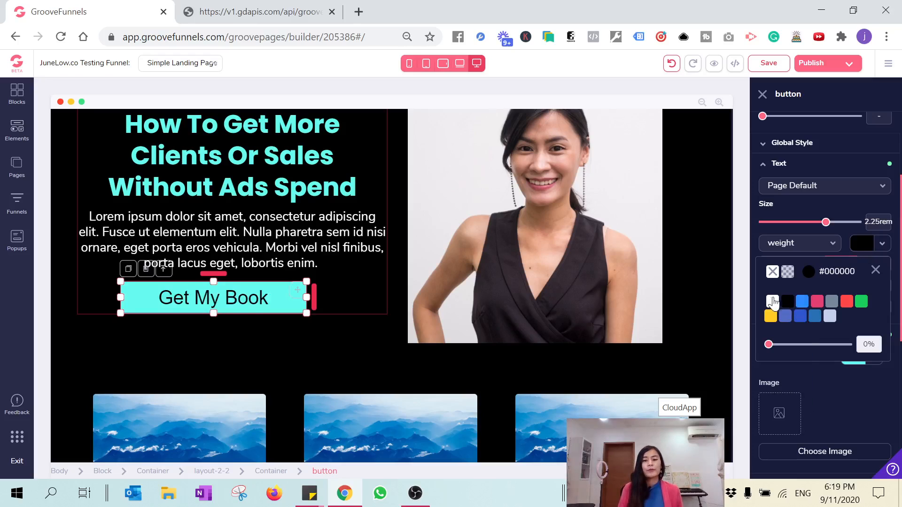
pyautogui.click(799, 248)
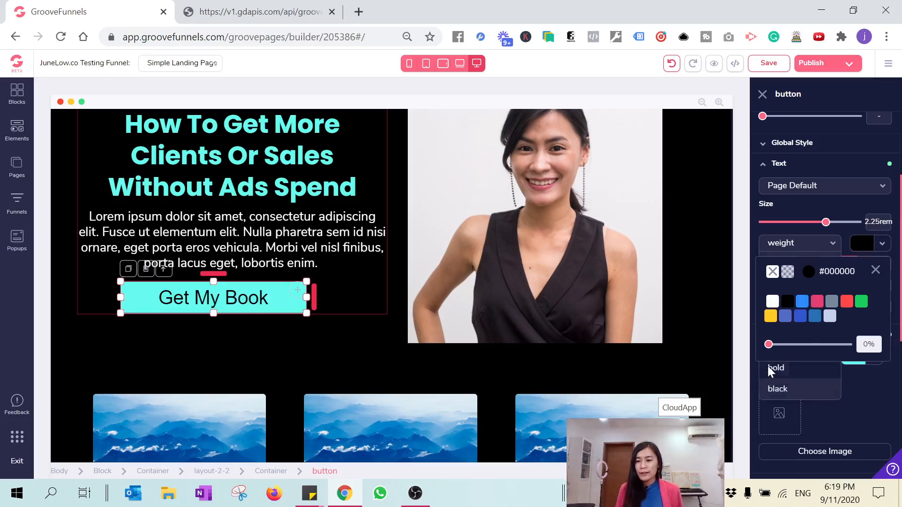
pyautogui.click(772, 368)
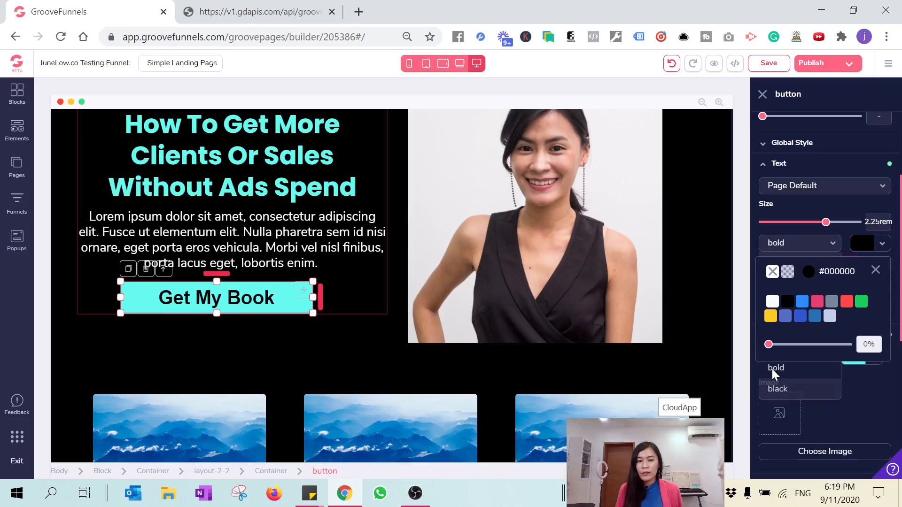
# Step: Change the "Get My Book" button's font to montserrat and deselect the button
pyautogui.click(808, 207)
pyautogui.scroll(2, 836, 295)
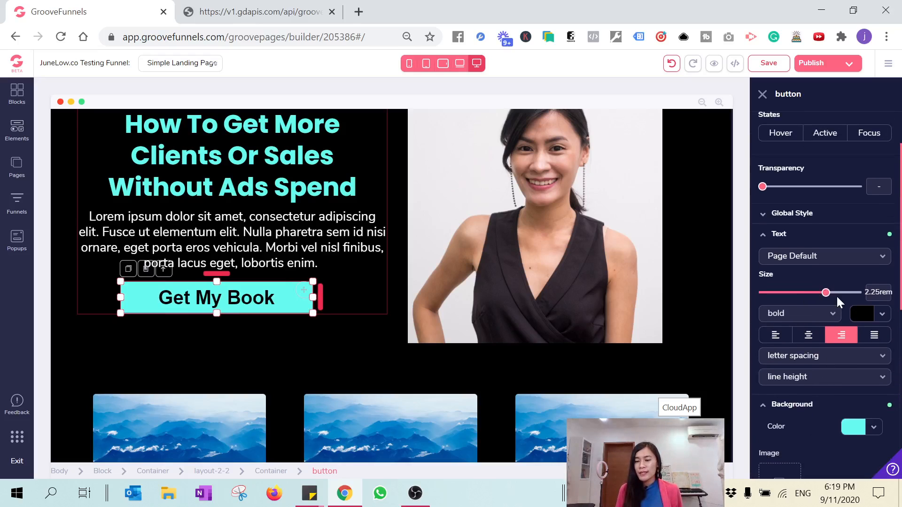
pyautogui.scroll(2, 836, 295)
pyautogui.click(819, 308)
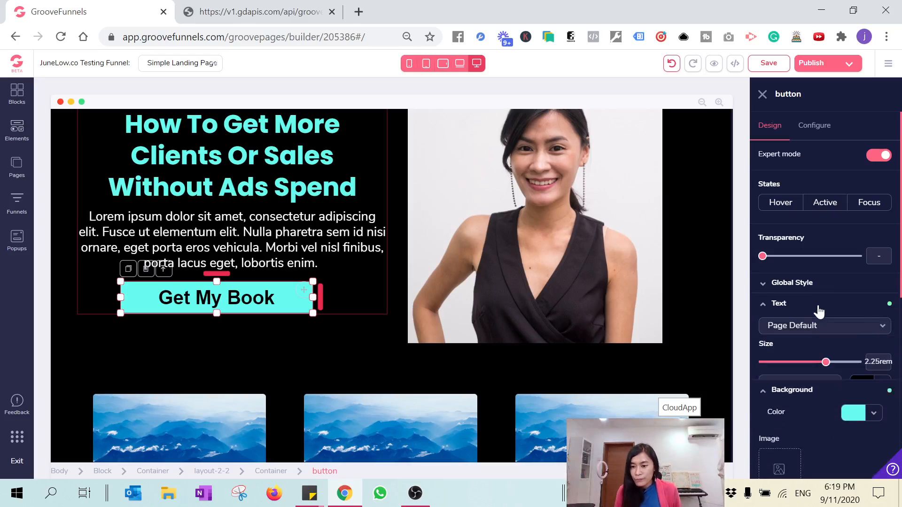
pyautogui.scroll(-2, 823, 365)
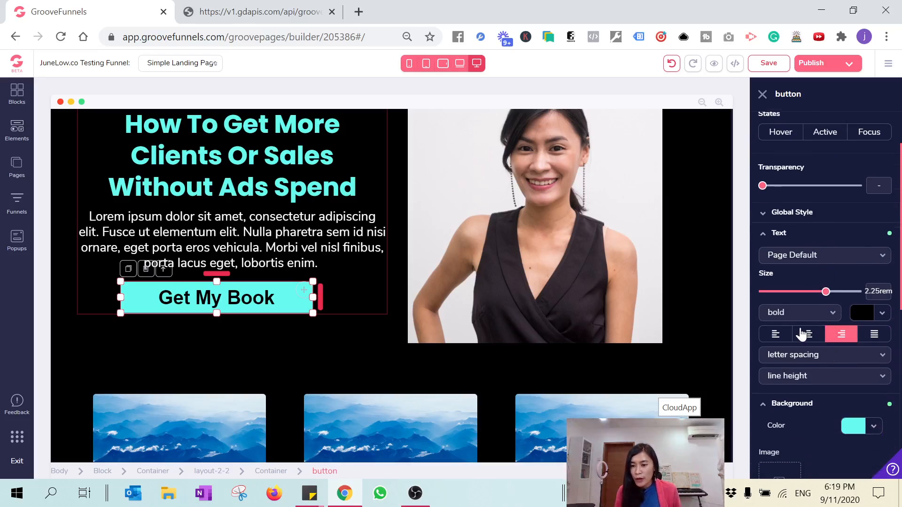
pyautogui.click(864, 267)
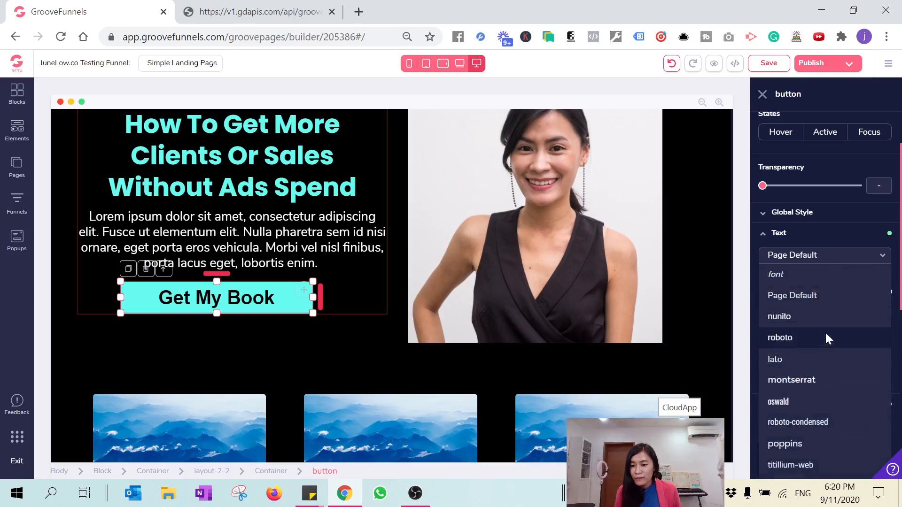
pyautogui.click(807, 383)
pyautogui.click(345, 275)
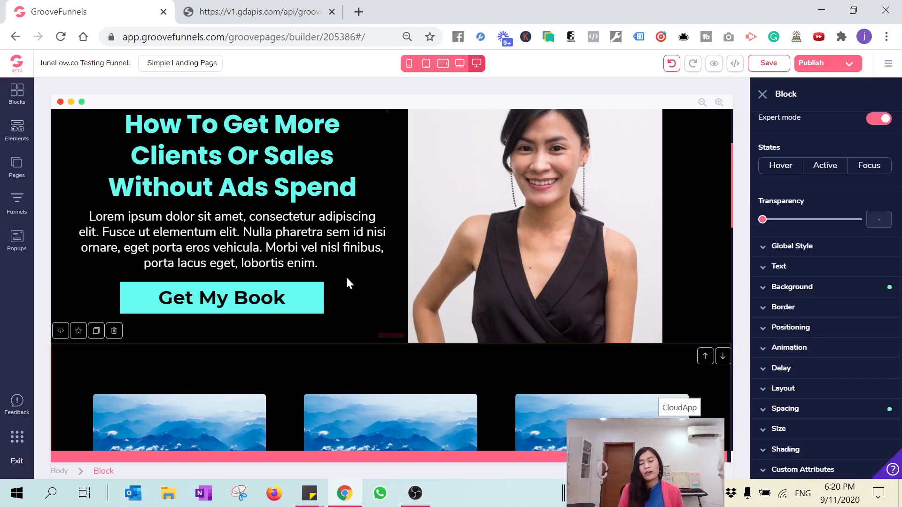
# Step: Review the hero section and the three feature images and titles beneath it
pyautogui.scroll(3, 346, 275)
pyautogui.scroll(-2, 345, 275)
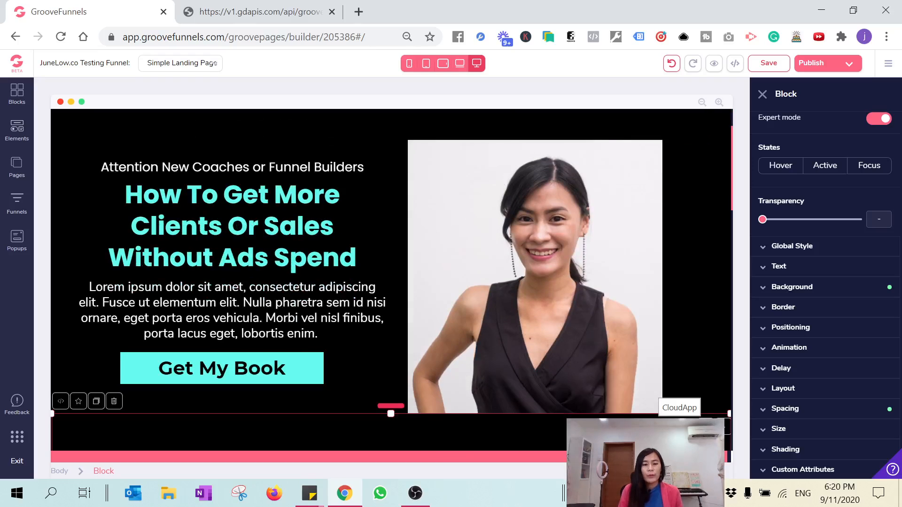
pyautogui.scroll(-3, 391, 291)
pyautogui.scroll(3, 328, 258)
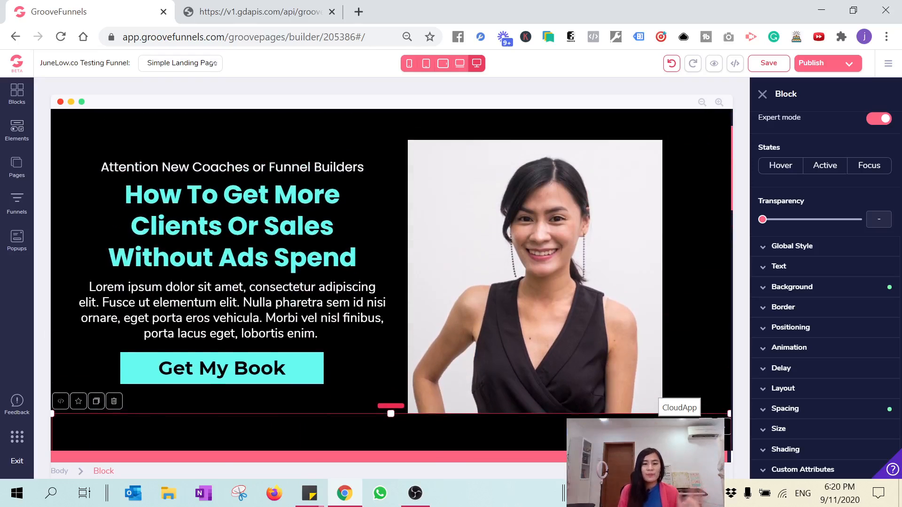
pyautogui.scroll(-7, 413, 277)
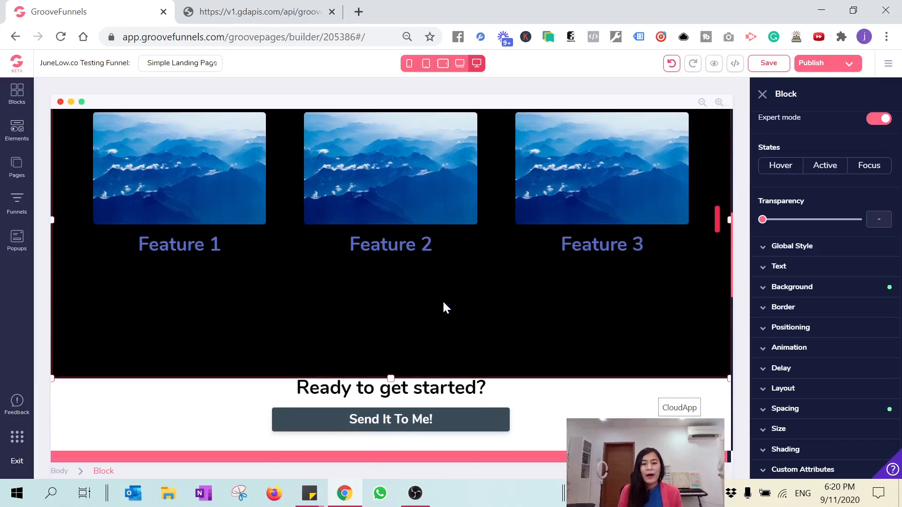
pyautogui.scroll(2, 159, 282)
pyautogui.click(157, 256)
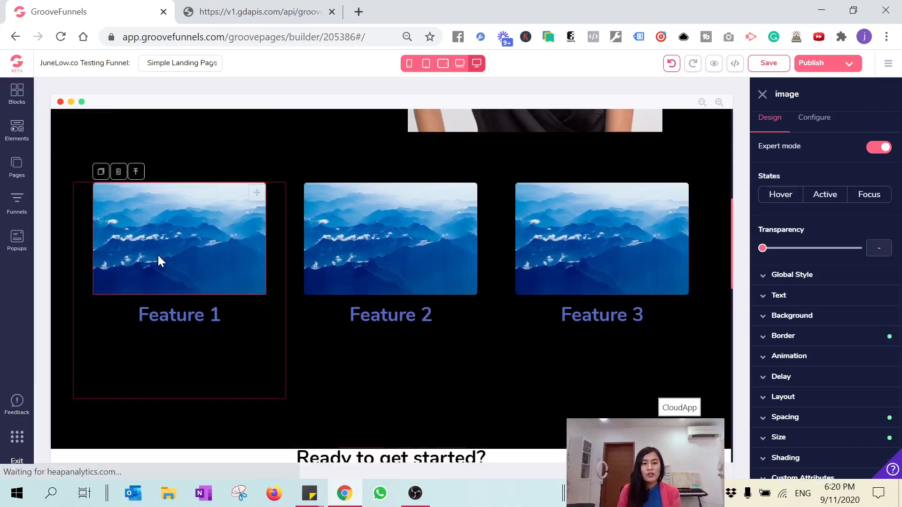
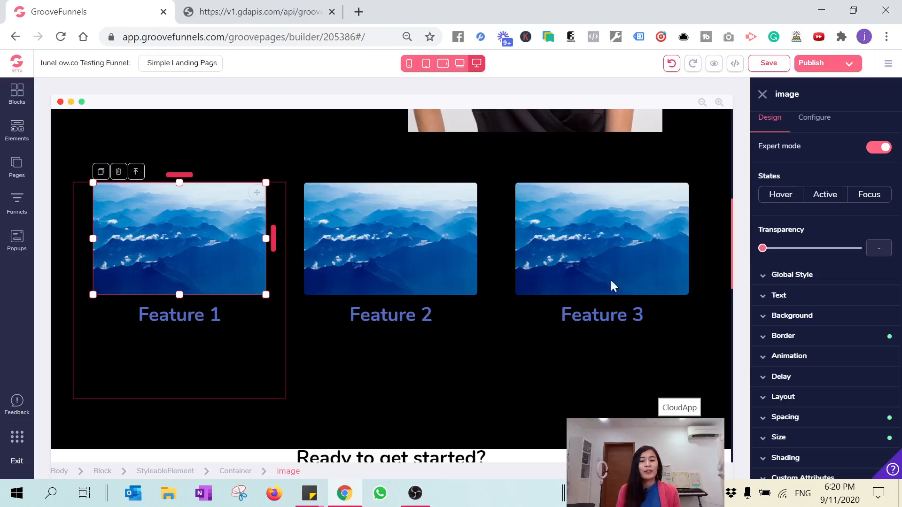
pyautogui.click(602, 314)
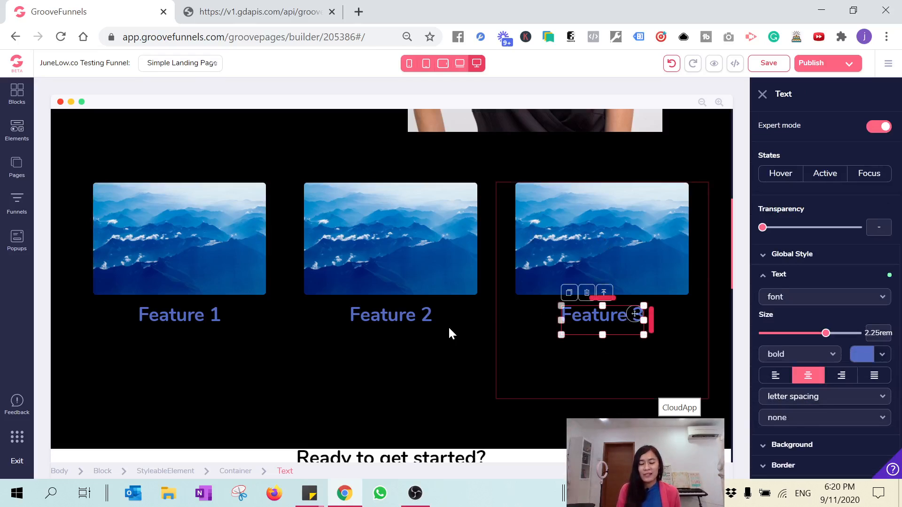
# Step: Replace the "Ready to get started?" heading below the features with "Get My Client Magnet Machine"
pyautogui.scroll(-3, 448, 326)
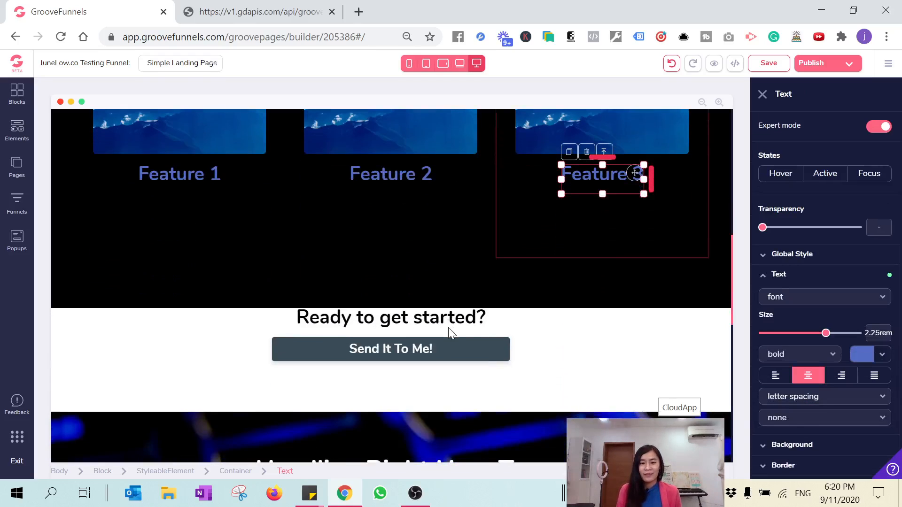
pyautogui.click(290, 325)
pyautogui.moveTo(296, 317); pyautogui.dragTo(486, 318)
pyautogui.press('BackSpace')
pyautogui.write('Get my')
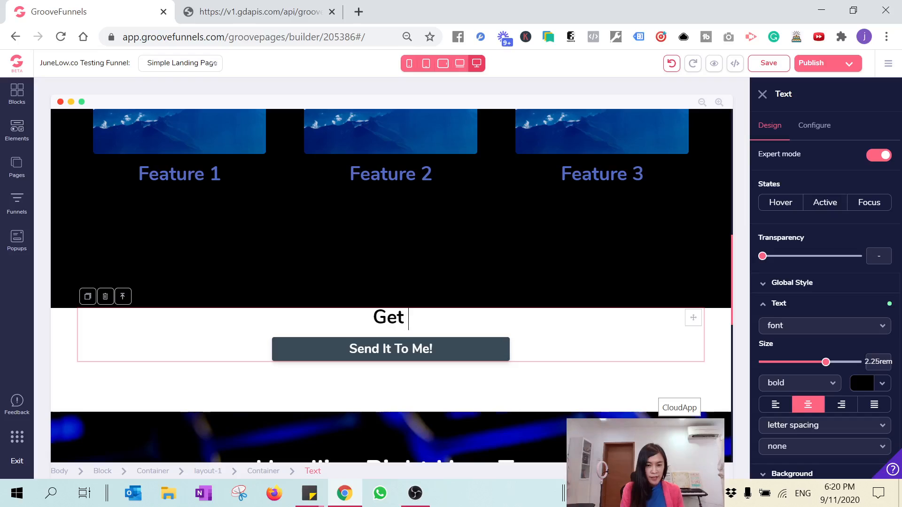
pyautogui.press('BackSpace')
pyautogui.press('BackSpace')
pyautogui.press('BackSpace')
pyautogui.write('MY')
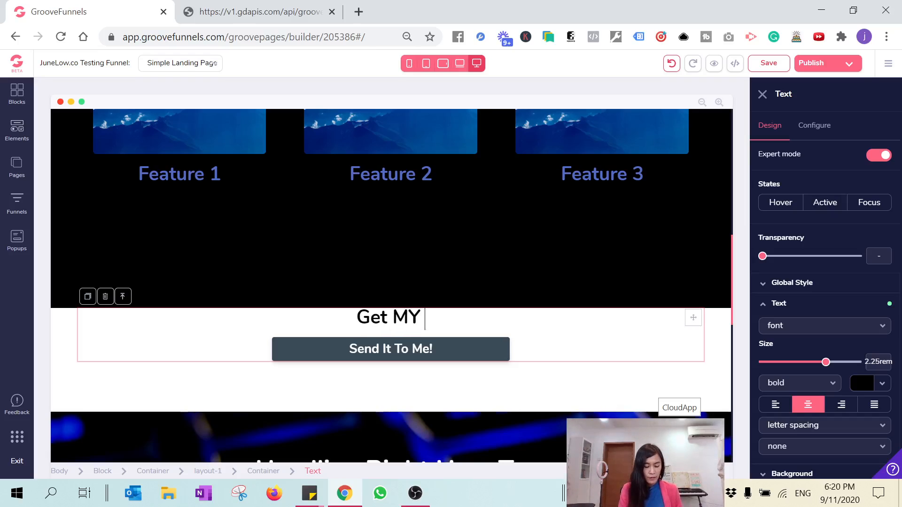
pyautogui.press('BackSpace')
pyautogui.write('y Client Ma')
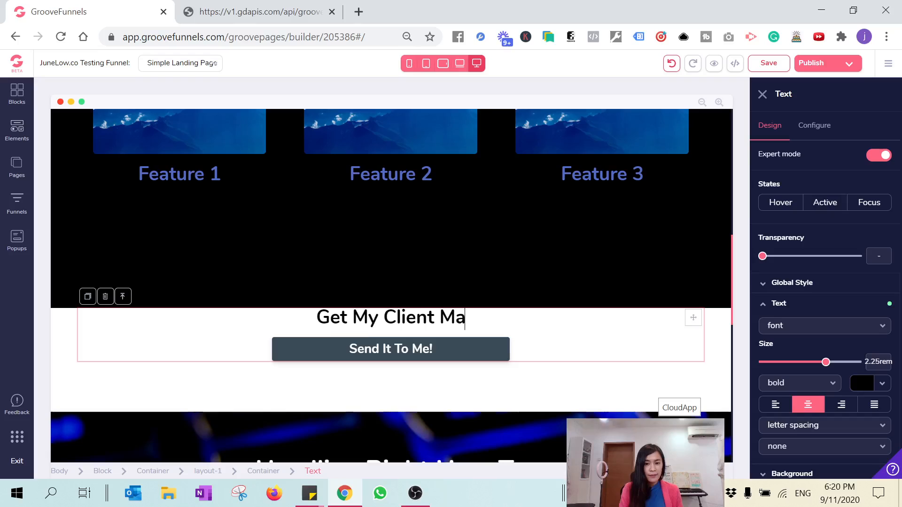
pyautogui.write('gnet Machine')
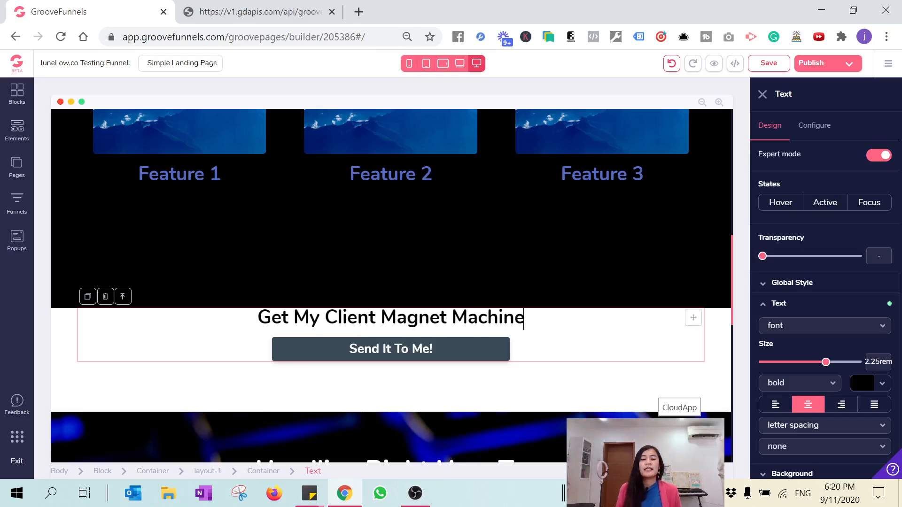
# Step: Change the text of the "Send It To Me!" button to "Get it Now!"
pyautogui.click(425, 350)
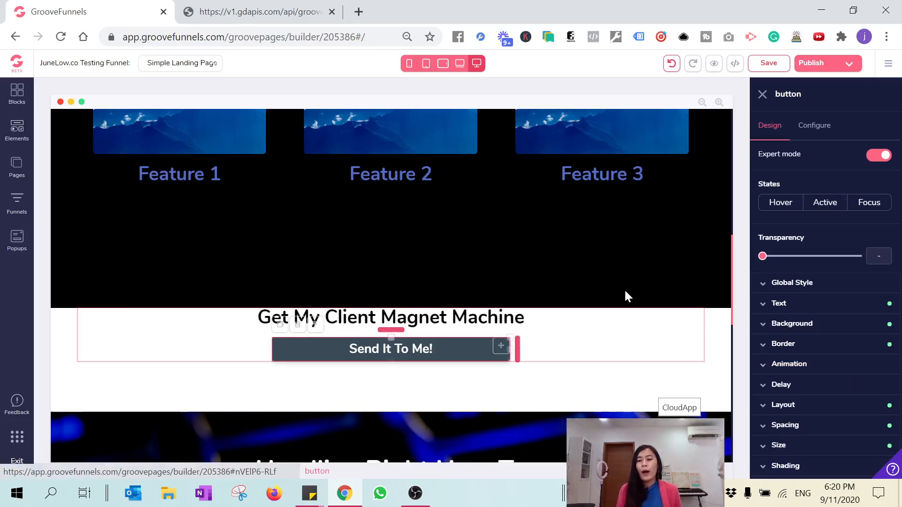
pyautogui.click(799, 135)
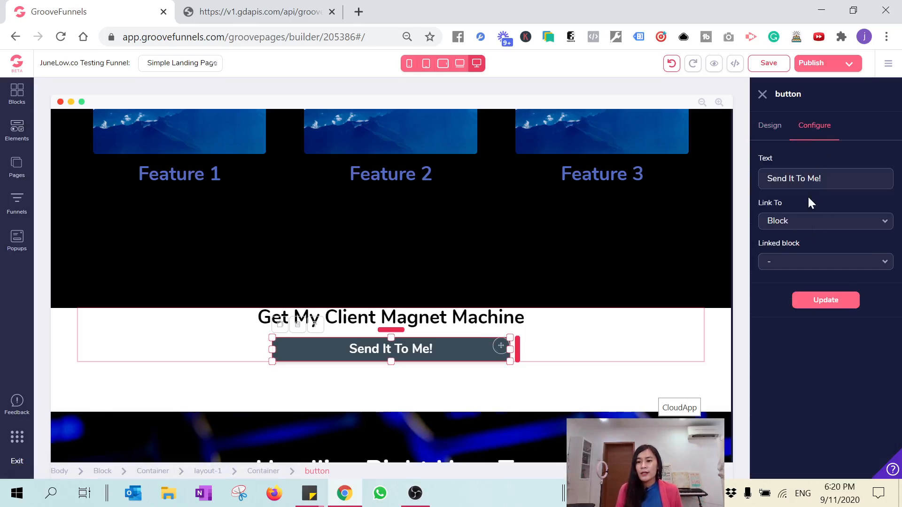
pyautogui.moveTo(825, 179); pyautogui.dragTo(740, 181)
pyautogui.write('Get ')
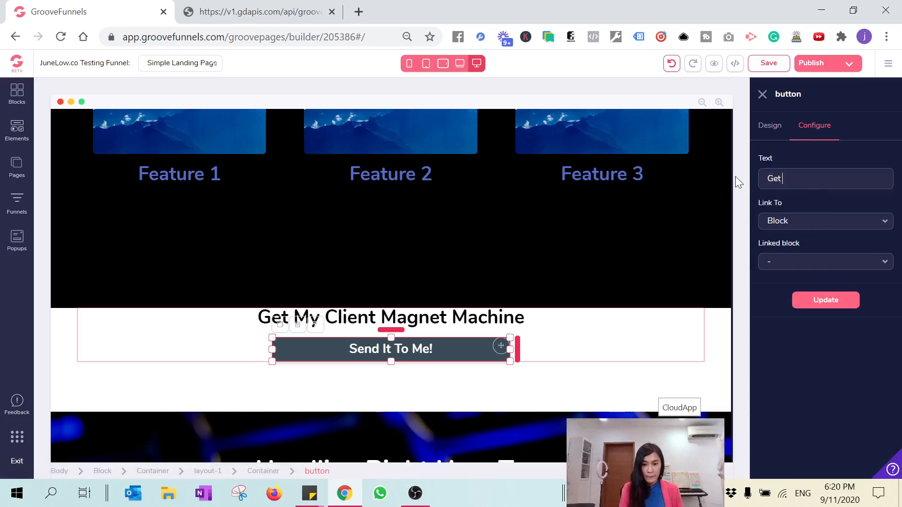
pyautogui.write('it Now!')
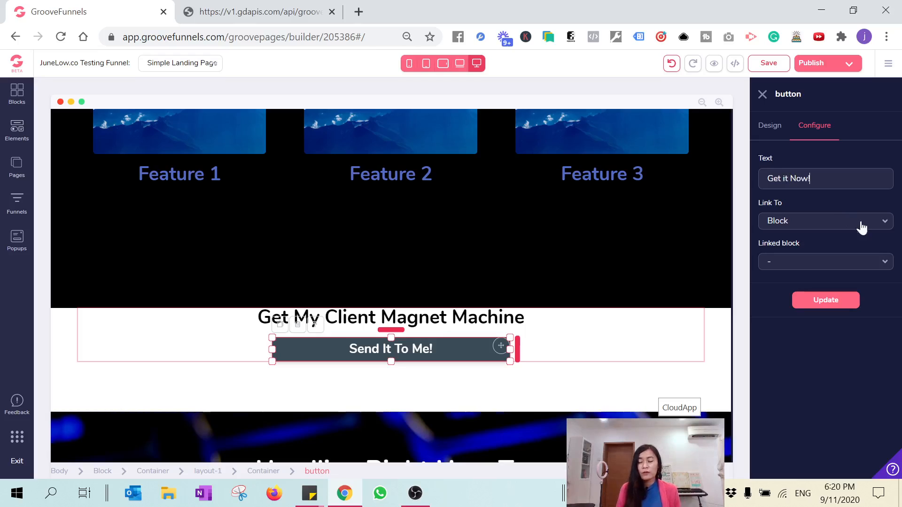
# Step: Link the button to the URL bit.ly/cmmblueprint, make it open in a new tab, and apply the update
pyautogui.click(833, 228)
pyautogui.click(791, 304)
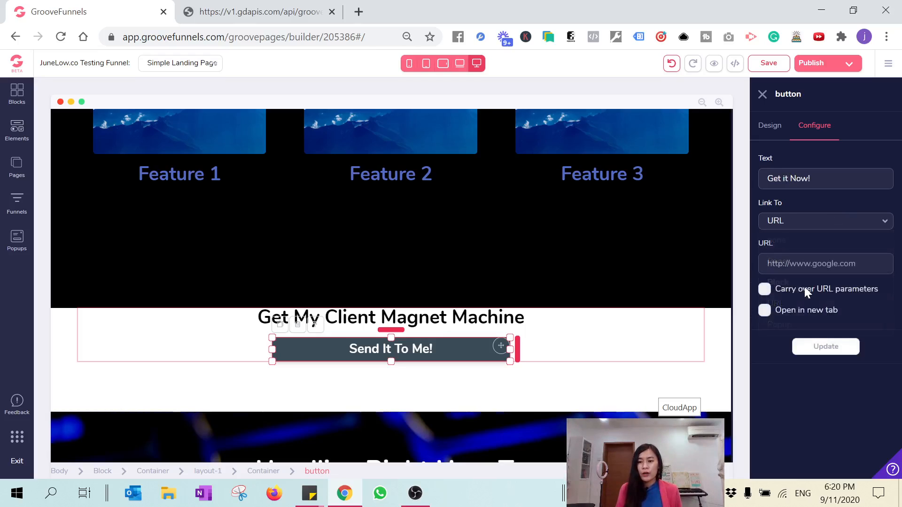
pyautogui.click(804, 264)
pyautogui.write('ww')
pyautogui.hotkey('ctrl', 'a')
pyautogui.write('b')
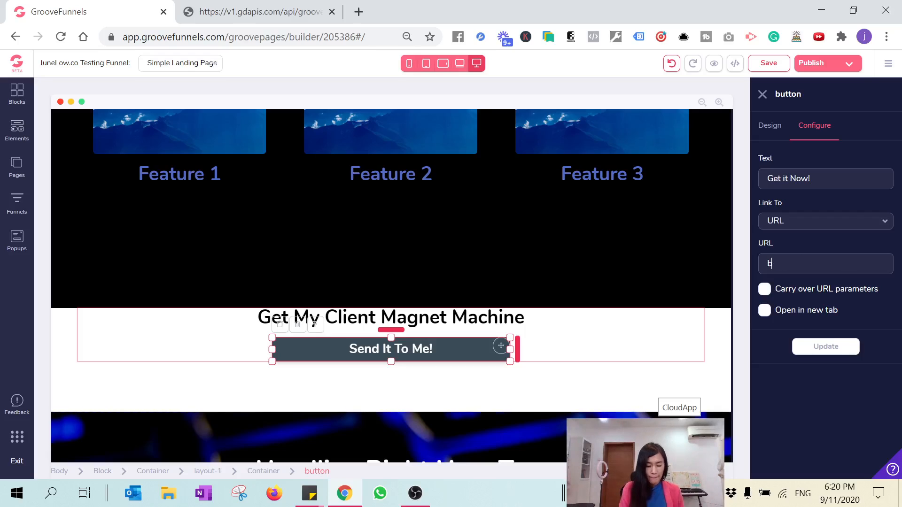
pyautogui.write('it.ly/cmmb')
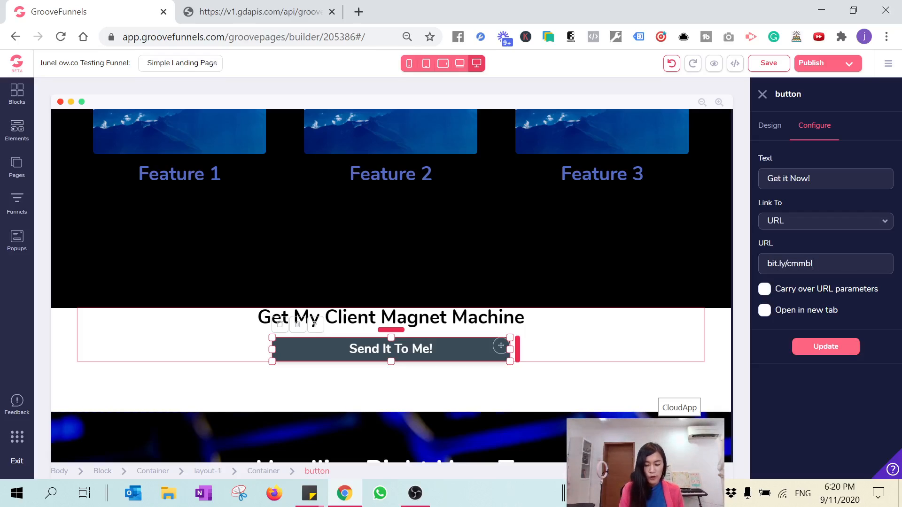
pyautogui.write('lueprint')
pyautogui.click(765, 311)
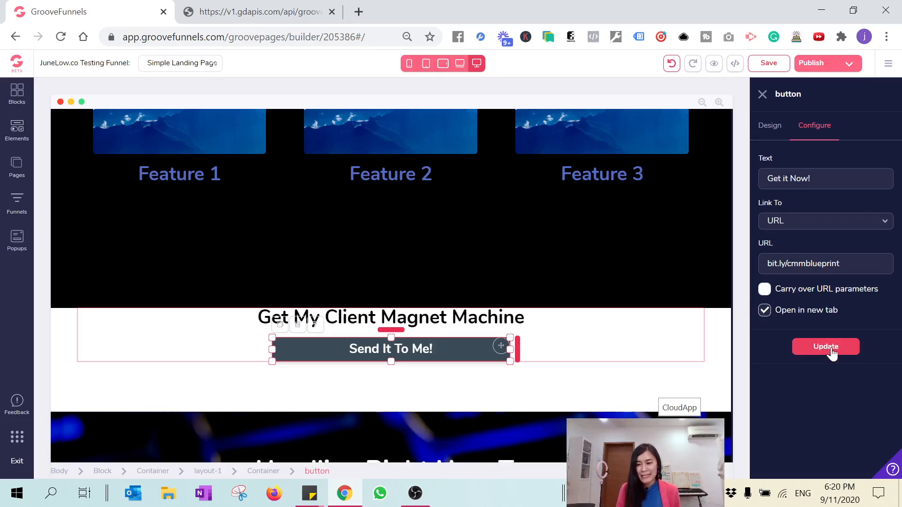
pyautogui.click(828, 349)
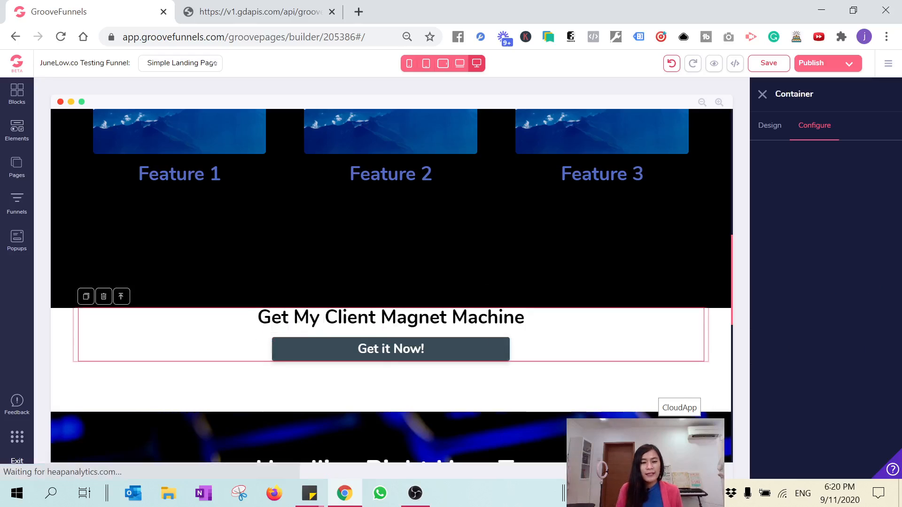
# Step: Set the top margin to 3rem for the container holding the "Get My Client Magnet Machine" heading and its button
pyautogui.click(264, 256)
pyautogui.click(230, 343)
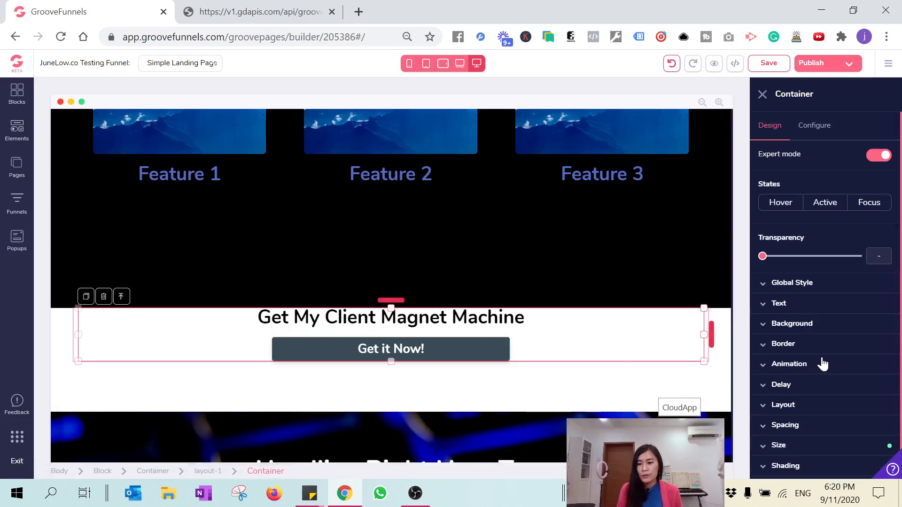
pyautogui.scroll(-1, 804, 400)
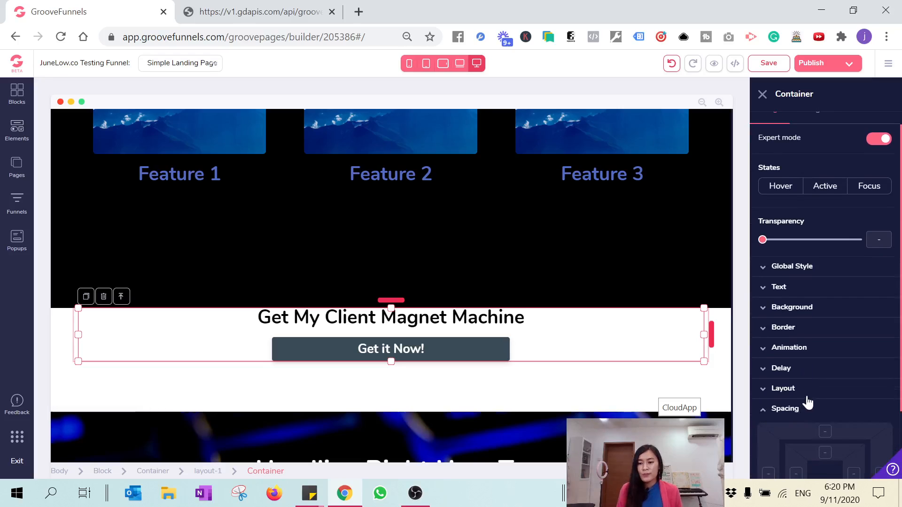
pyautogui.click(798, 409)
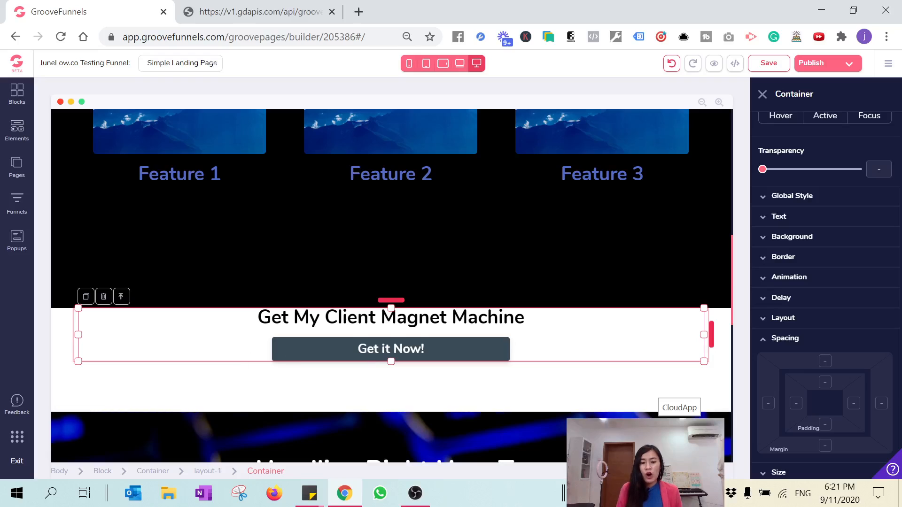
pyautogui.click(826, 362)
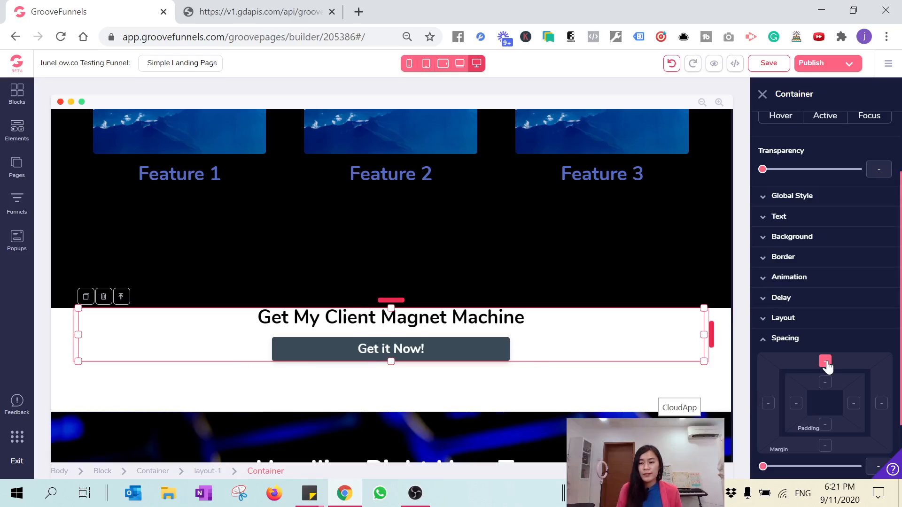
pyautogui.moveTo(763, 467); pyautogui.dragTo(814, 467)
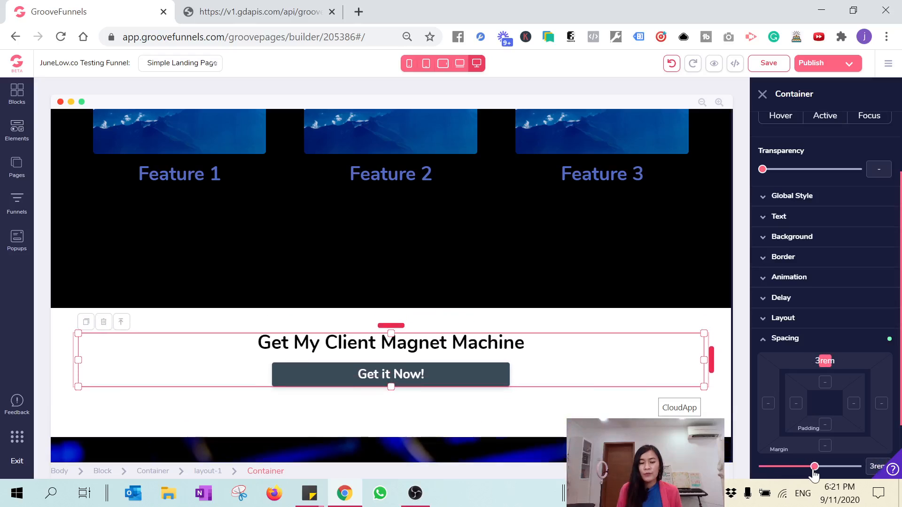
# Step: Review the "Get it Now!" section and the headline, testimonial and footer sections beneath it
pyautogui.click(432, 378)
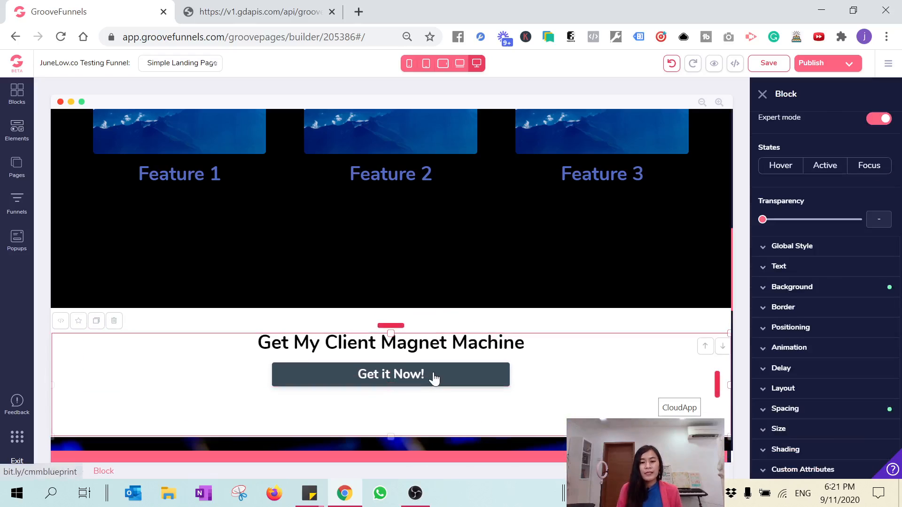
pyautogui.click(434, 378)
pyautogui.scroll(-3, 433, 378)
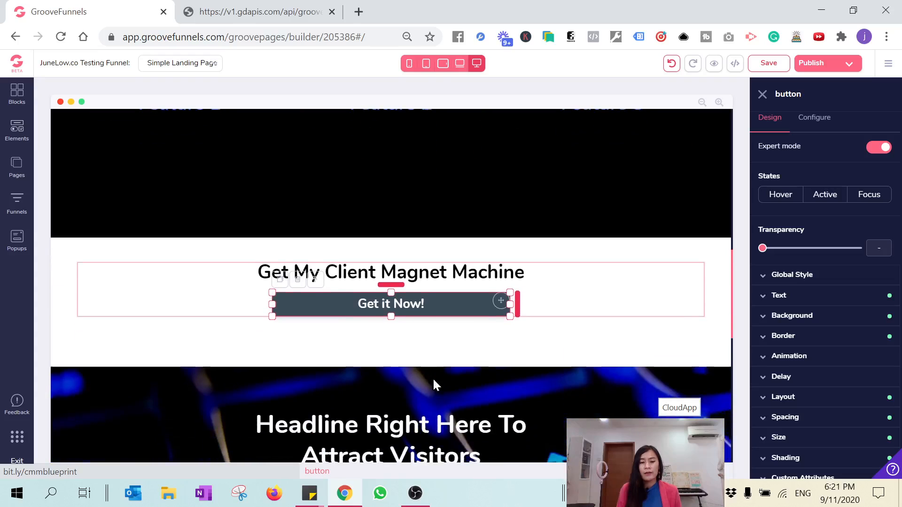
pyautogui.scroll(3, 472, 350)
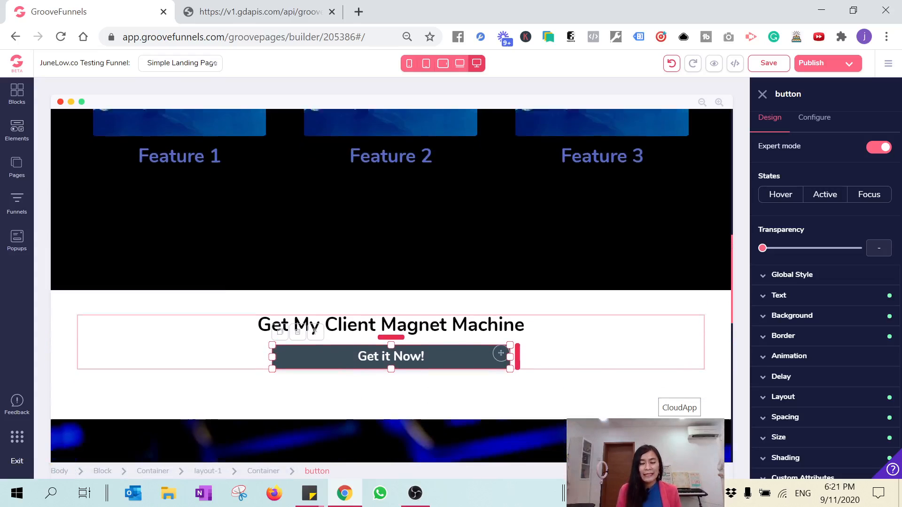
pyautogui.scroll(-10, 472, 350)
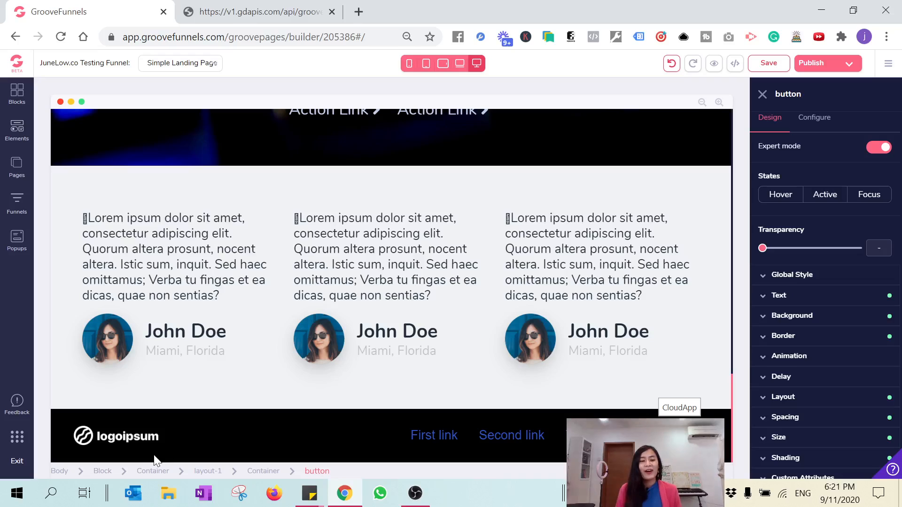
pyautogui.click(130, 436)
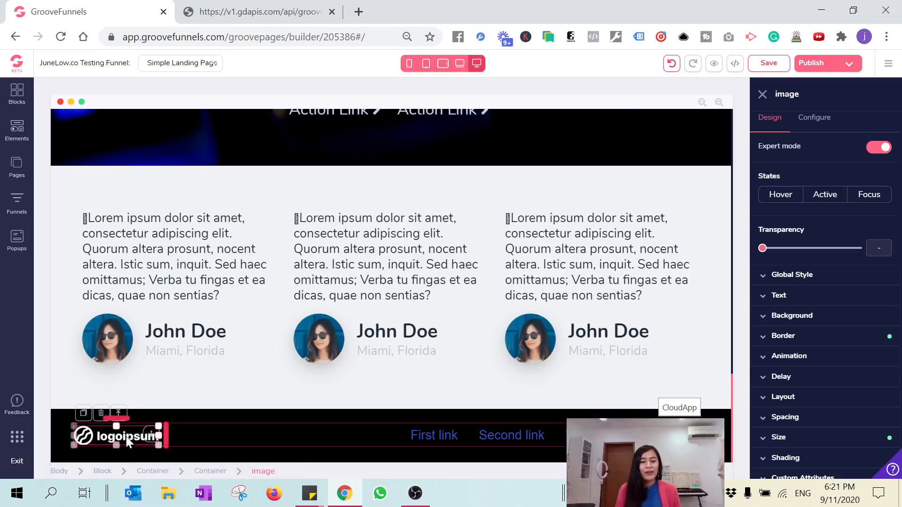
# Step: Delete the "Simple Landing Page" text from the page header and confirm the deletion
pyautogui.scroll(15, 424, 419)
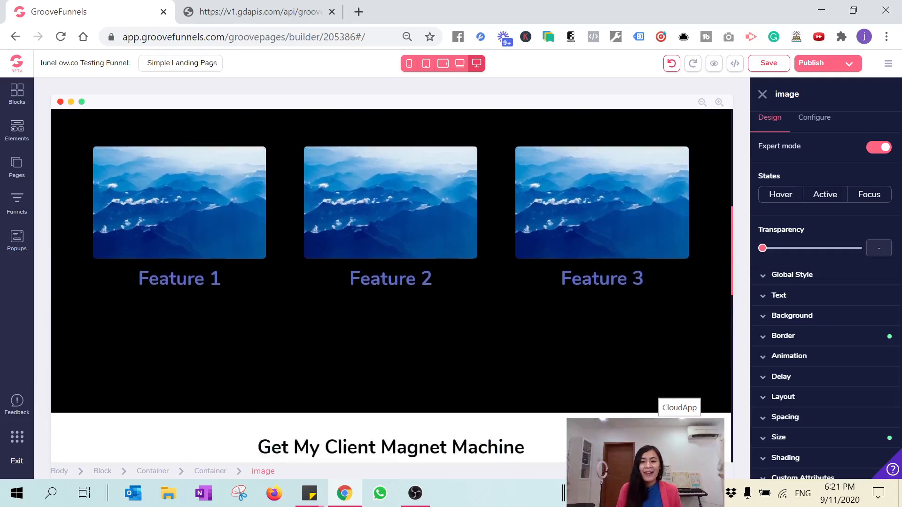
pyautogui.scroll(3, 424, 419)
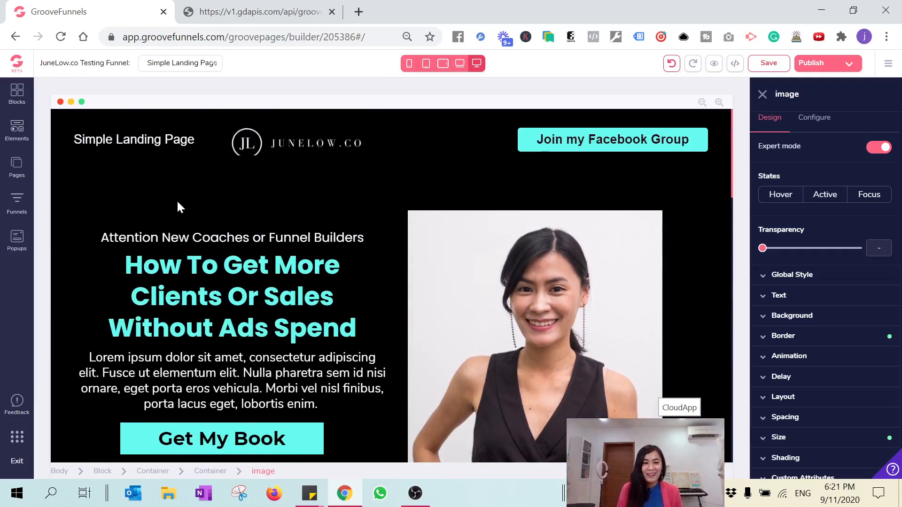
pyautogui.click(150, 146)
pyautogui.click(145, 144)
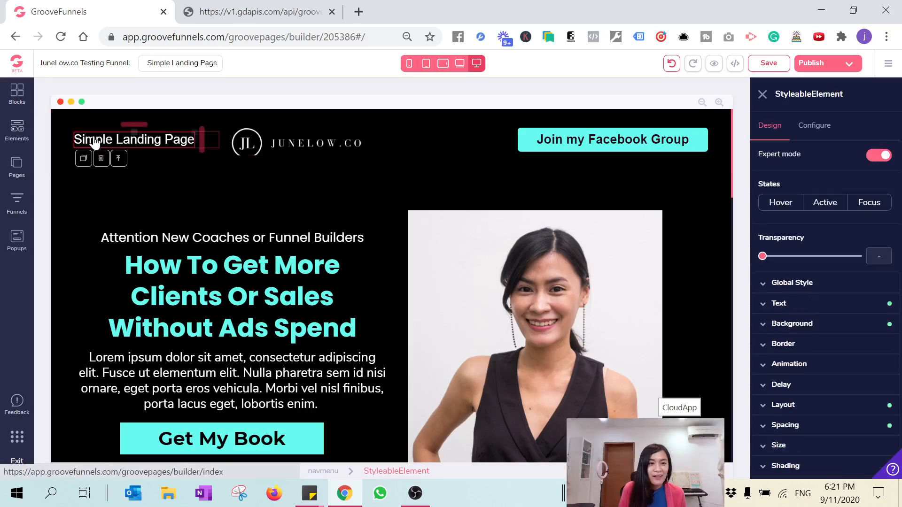
pyautogui.click(101, 158)
pyautogui.click(475, 280)
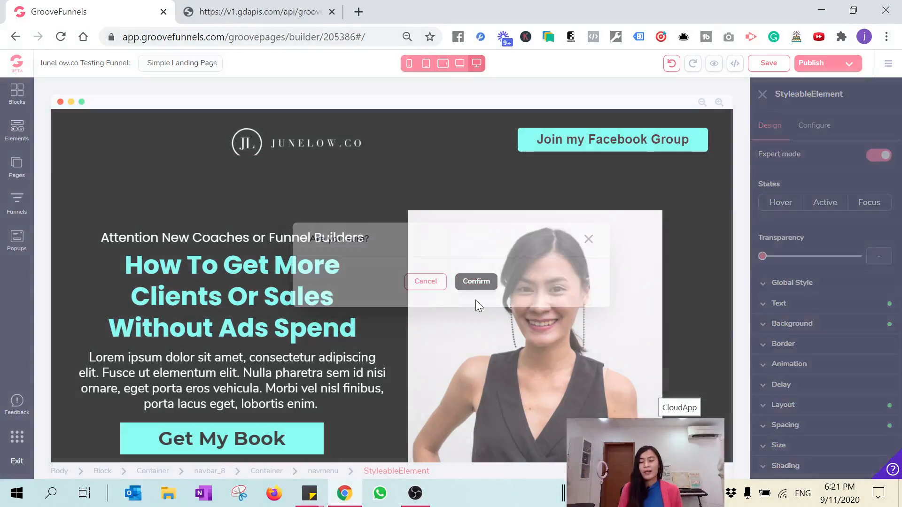
# Step: Close the element settings and save the landing page
pyautogui.scroll(-6, 488, 322)
pyautogui.click(764, 108)
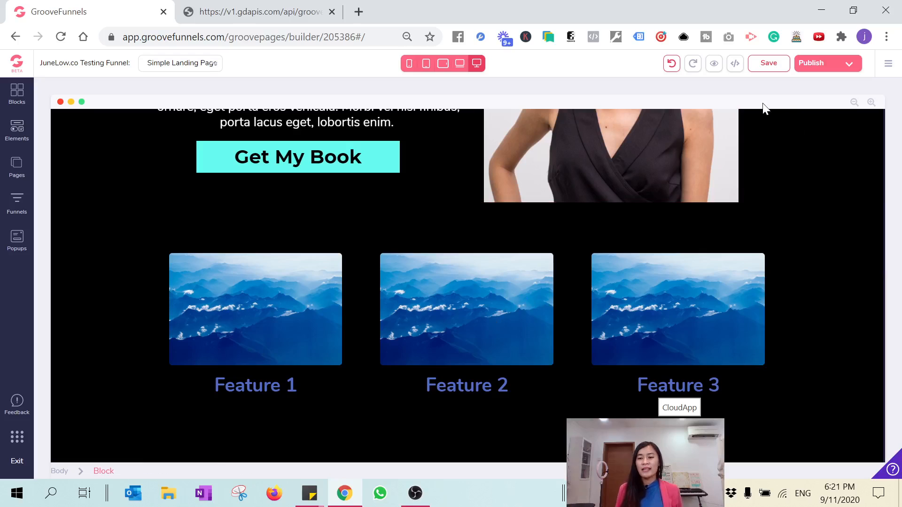
pyautogui.click(776, 65)
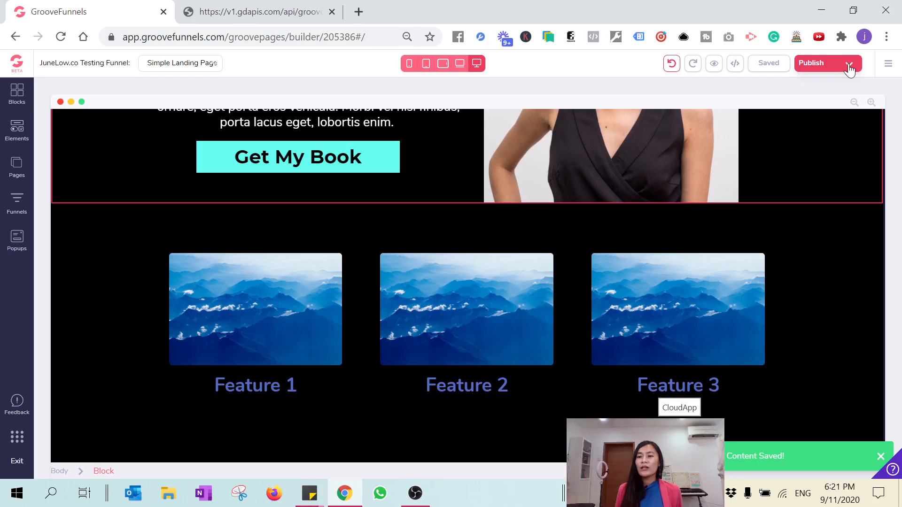
# Step: Try to set the GroovePages subdomain to the site owner's name in the page's publishing settings
pyautogui.click(850, 66)
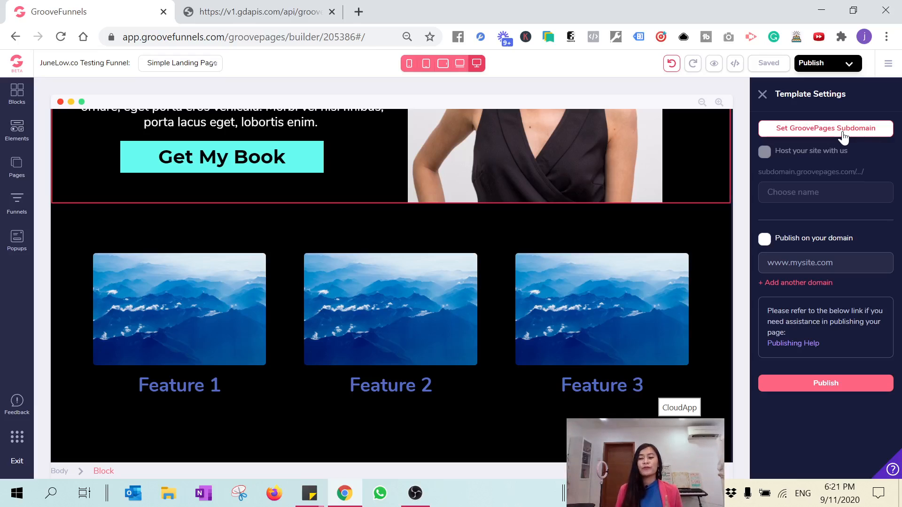
pyautogui.click(843, 134)
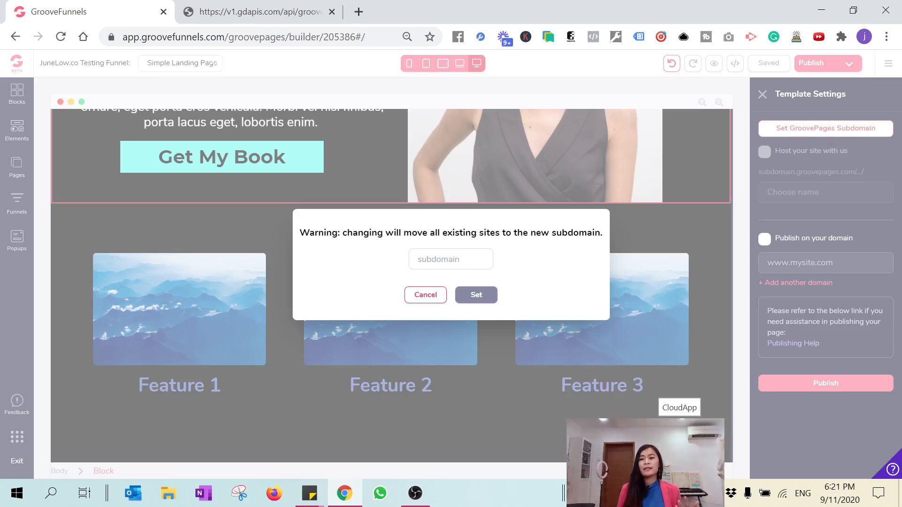
pyautogui.write('junelow')
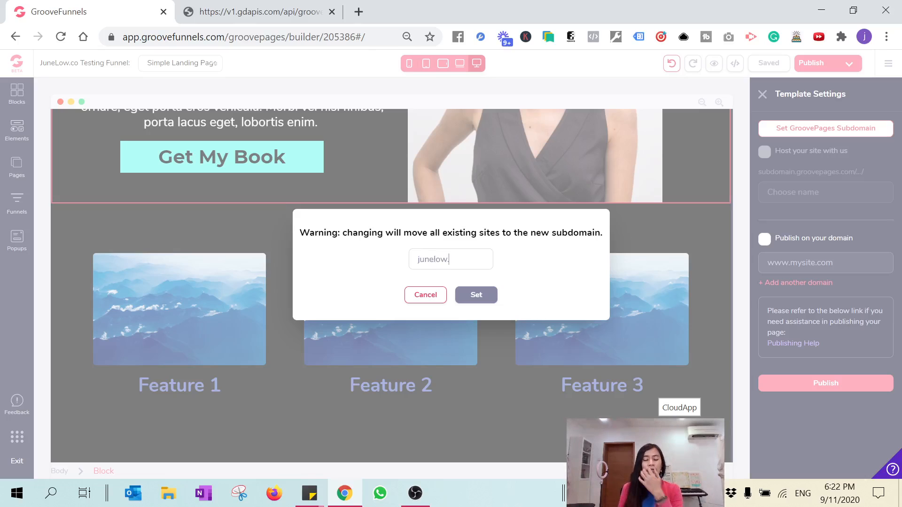
pyautogui.click(474, 300)
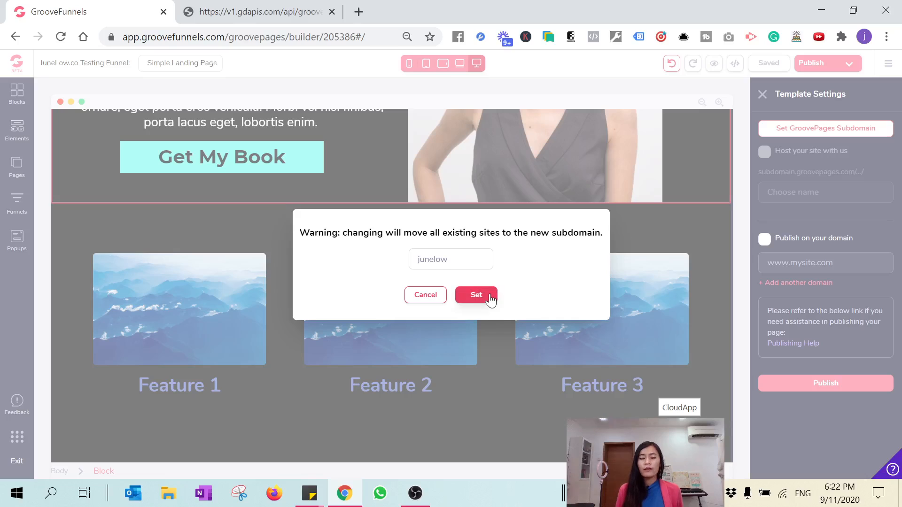
pyautogui.click(491, 299)
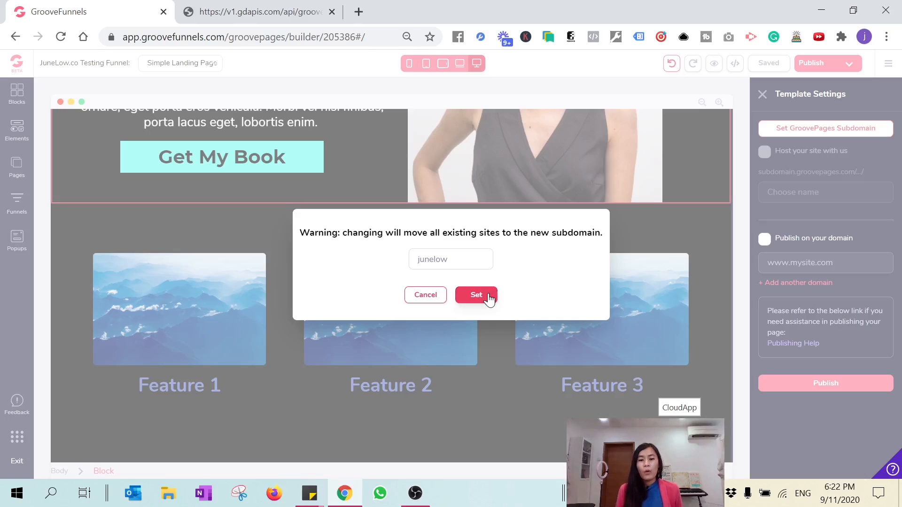
pyautogui.hotkey('ctrl', '-')
pyautogui.hotkey('ctrl', '+')
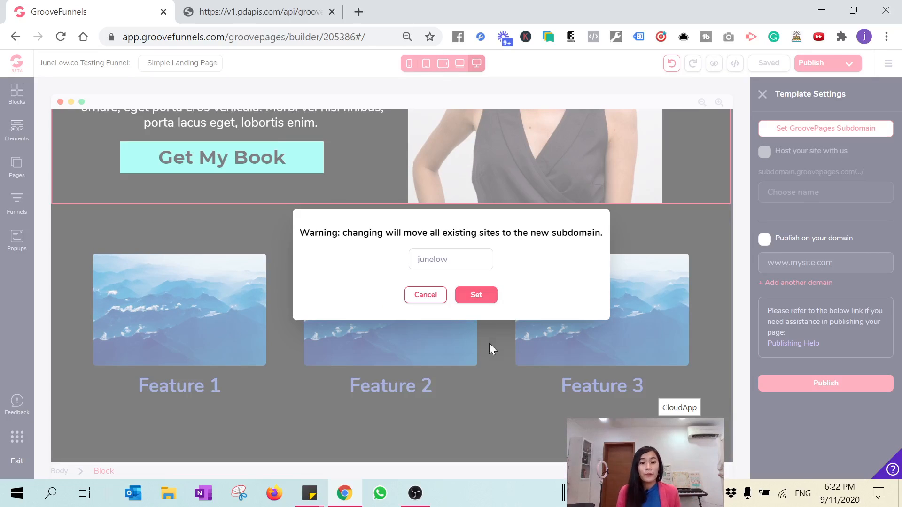
pyautogui.hotkey('alt', 'Tab')
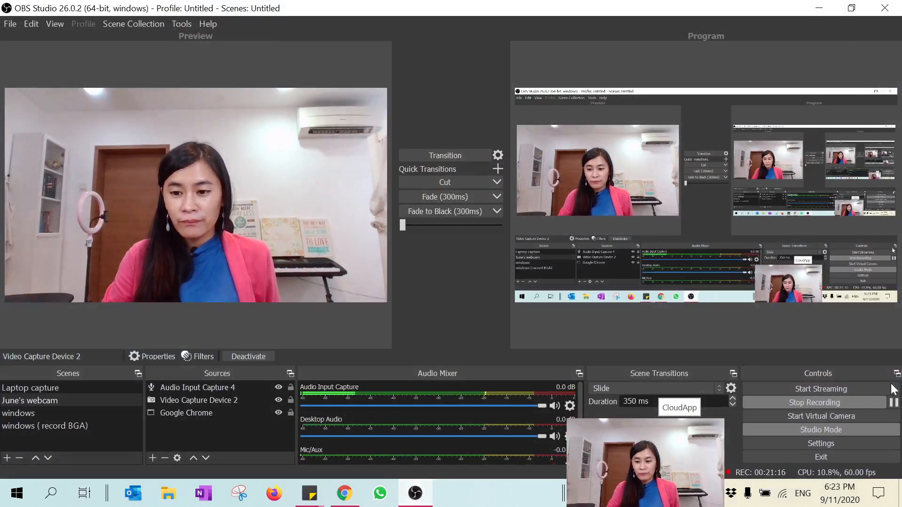
pyautogui.click(820, 9)
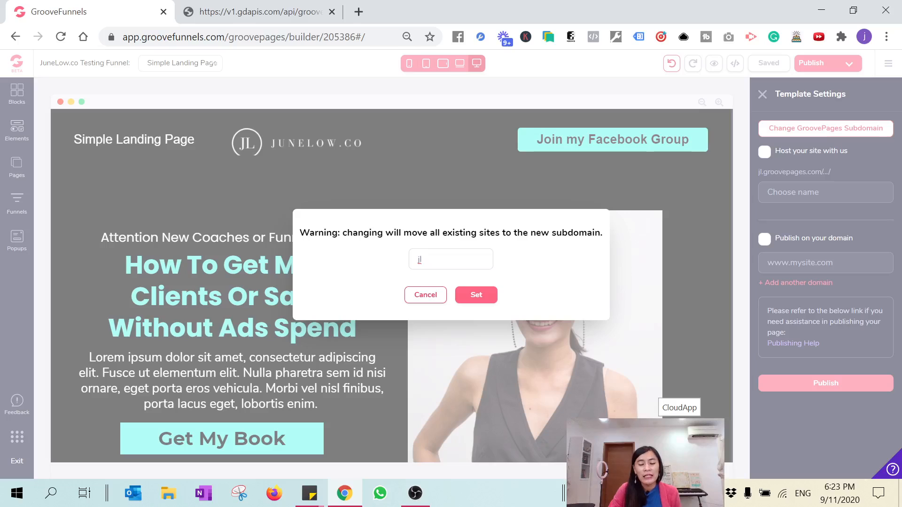
# Step: Set the GroovePages subdomain to jl and enable hosting the site with GroovePages
pyautogui.click(475, 295)
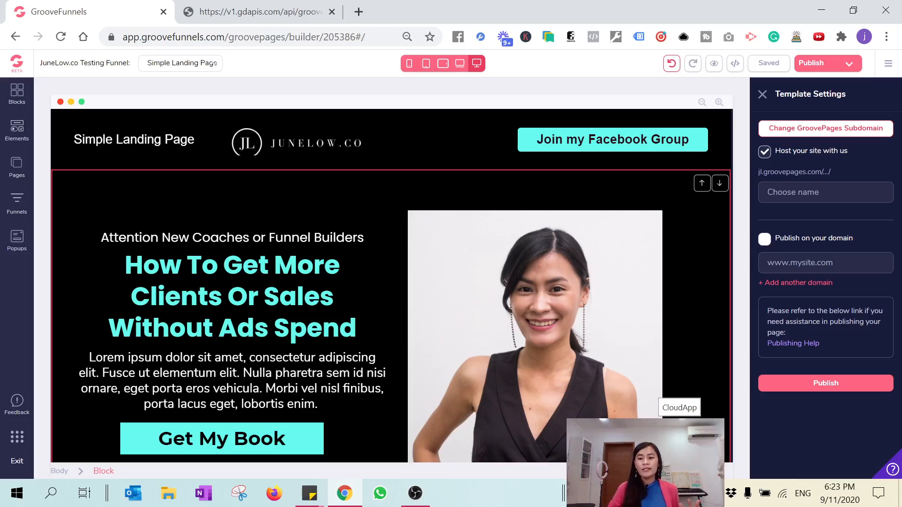
pyautogui.moveTo(755, 174); pyautogui.dragTo(779, 173)
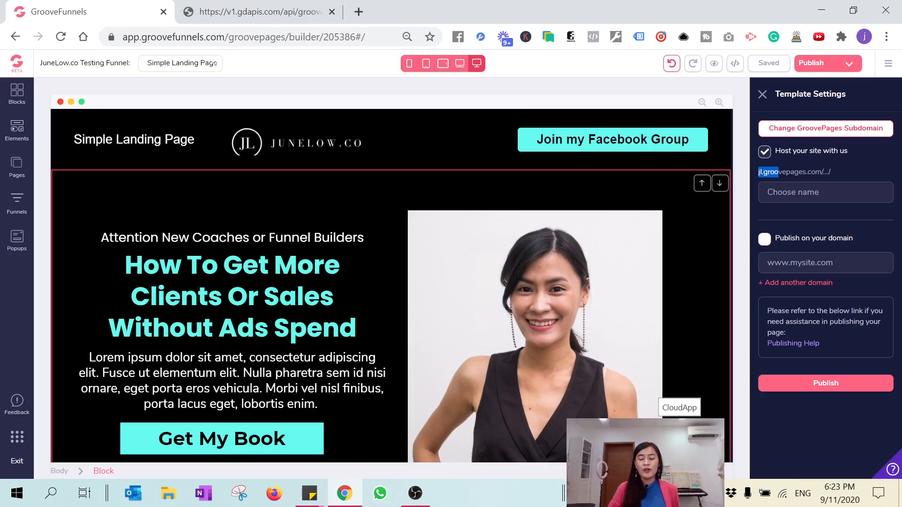
# Step: Name the hosted page's address aboutme and publish the landing page
pyautogui.click(771, 193)
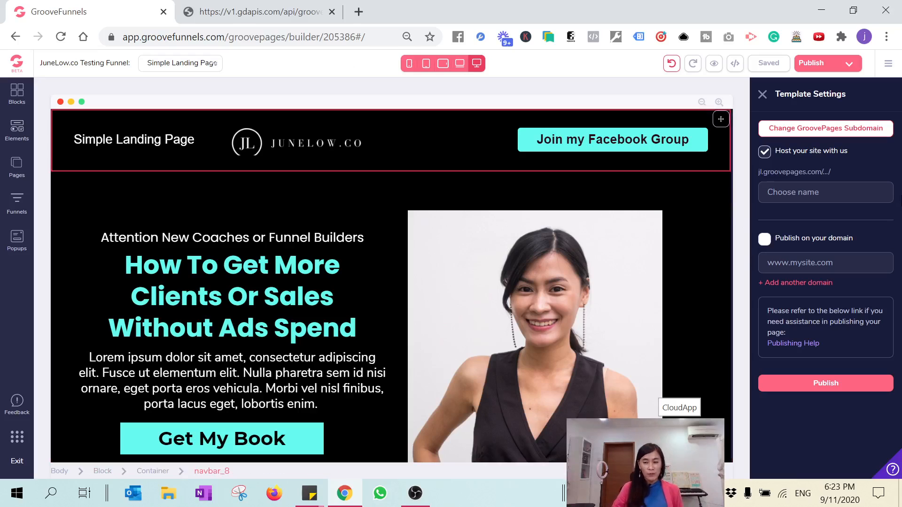
pyautogui.write('junelo')
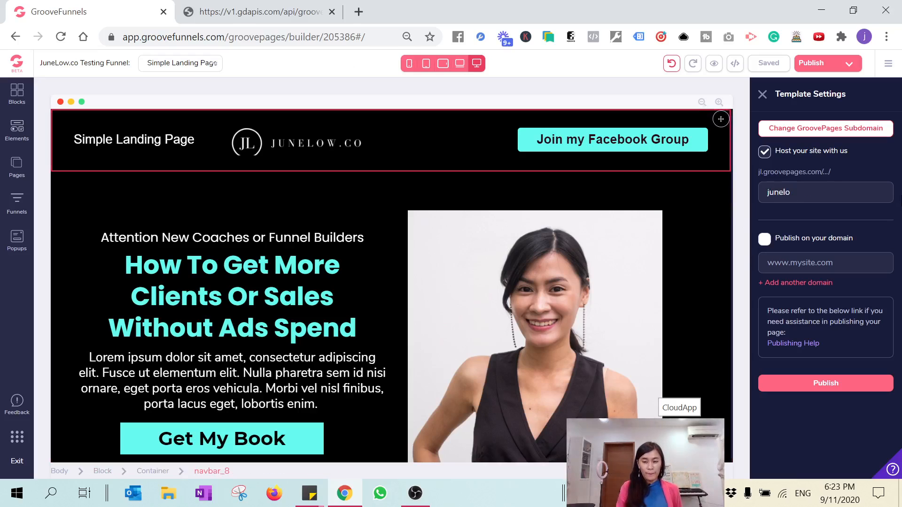
pyautogui.write('w')
pyautogui.hotkey('ctrl', 'a')
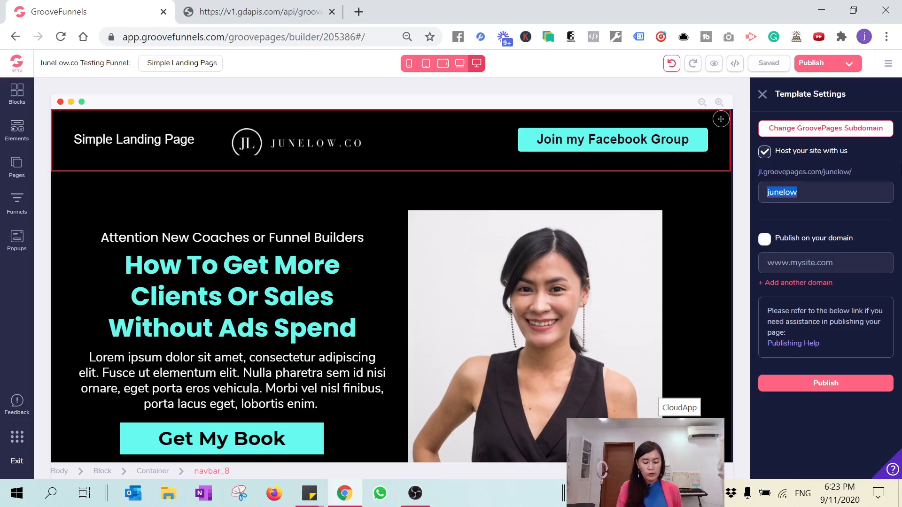
pyautogui.write('aboutme')
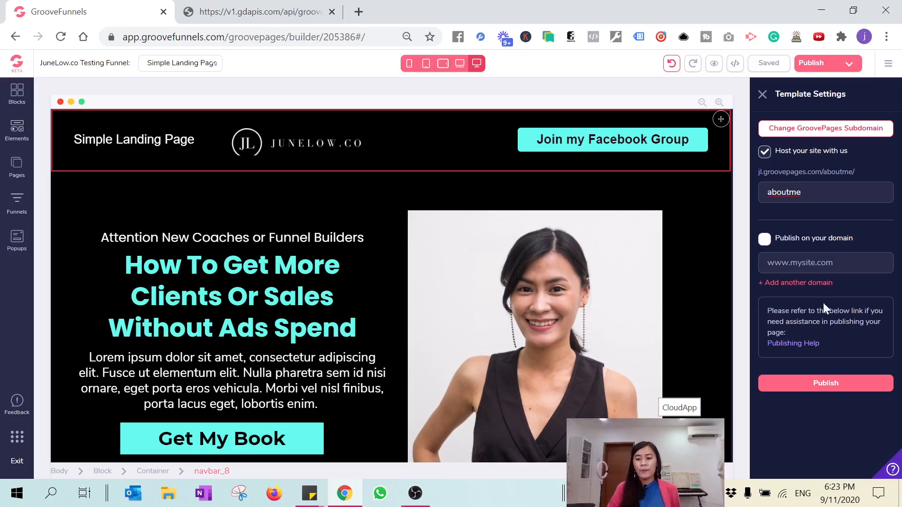
pyautogui.click(842, 390)
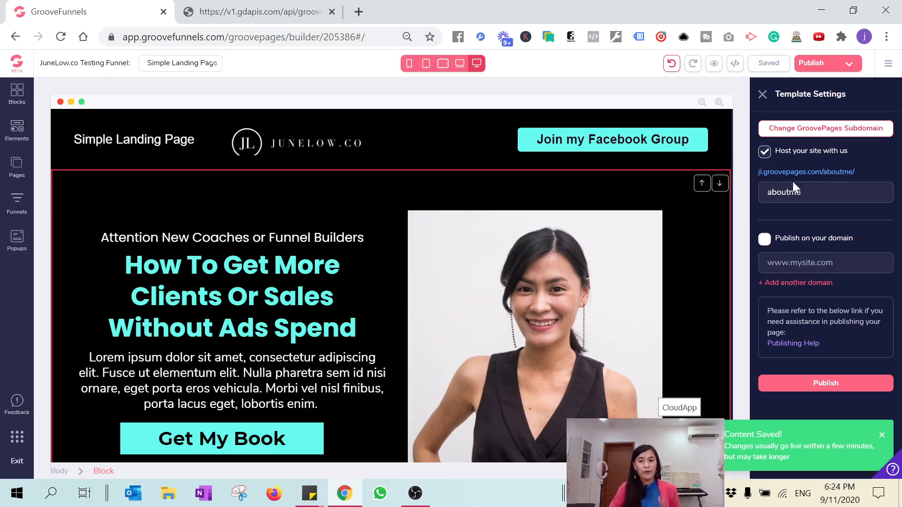
# Step: Open the published page at jl.groovepages.com/aboutme/ and review its sections
pyautogui.click(823, 172)
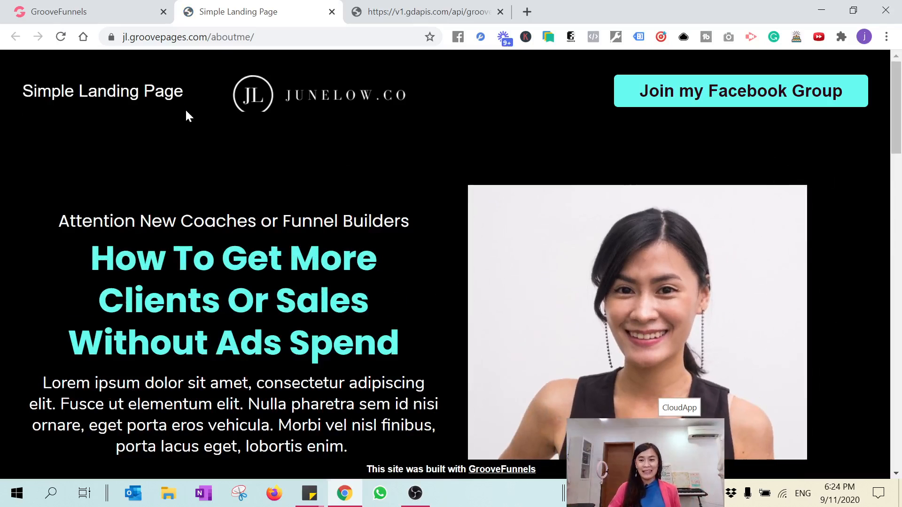
pyautogui.scroll(-15, 798, 291)
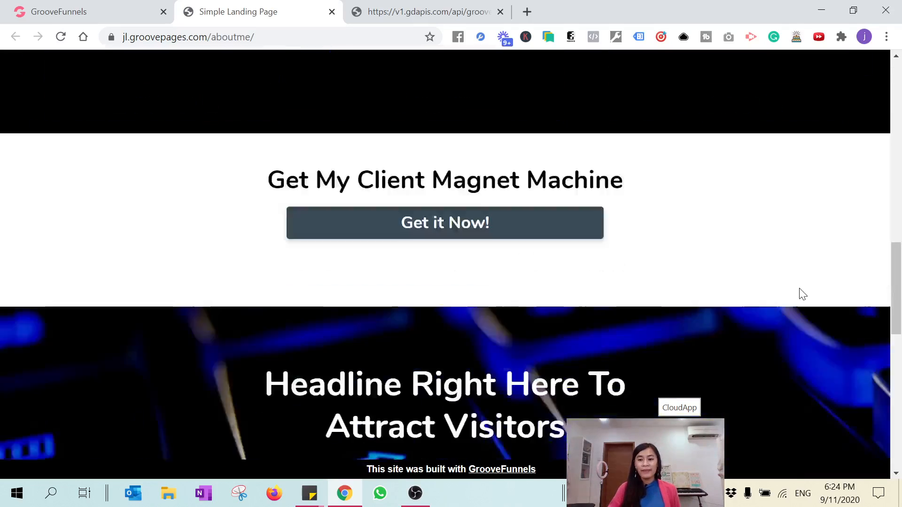
pyautogui.scroll(15, 825, 329)
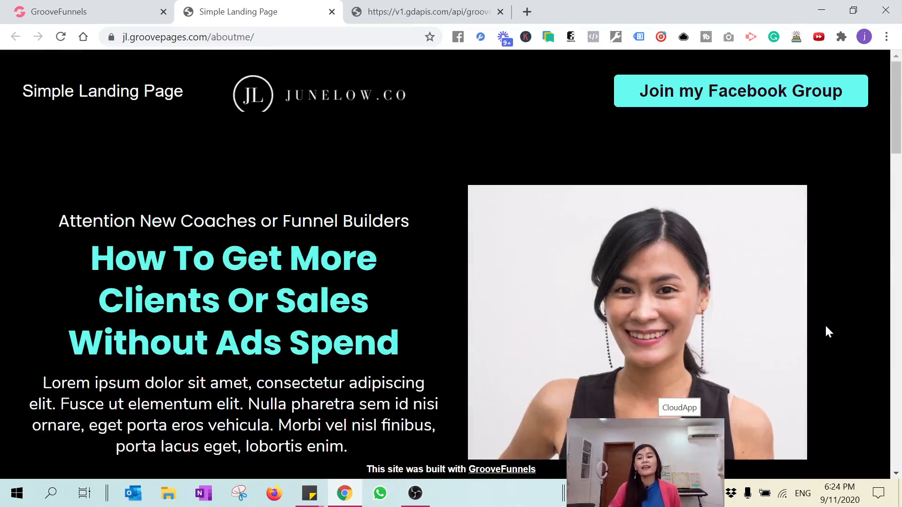
# Step: Test the "Join my Facebook Group" and "Get My Book" links on the live page, returning to it after each
pyautogui.click(705, 97)
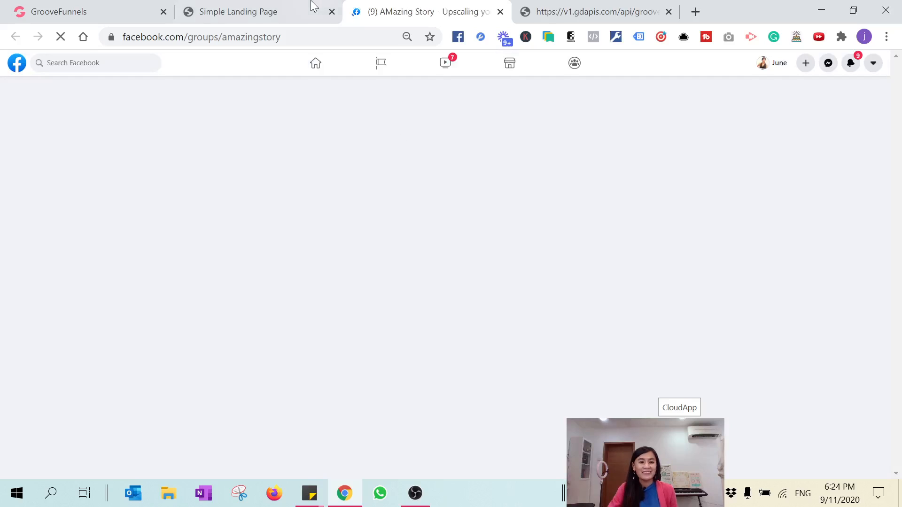
pyautogui.click(262, 5)
pyautogui.scroll(-8, 569, 277)
pyautogui.scroll(2, 288, 238)
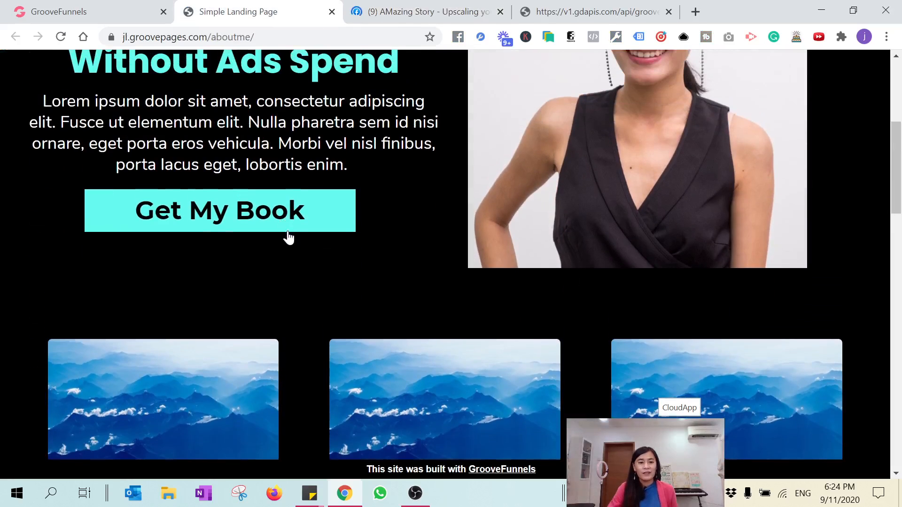
pyautogui.click(290, 225)
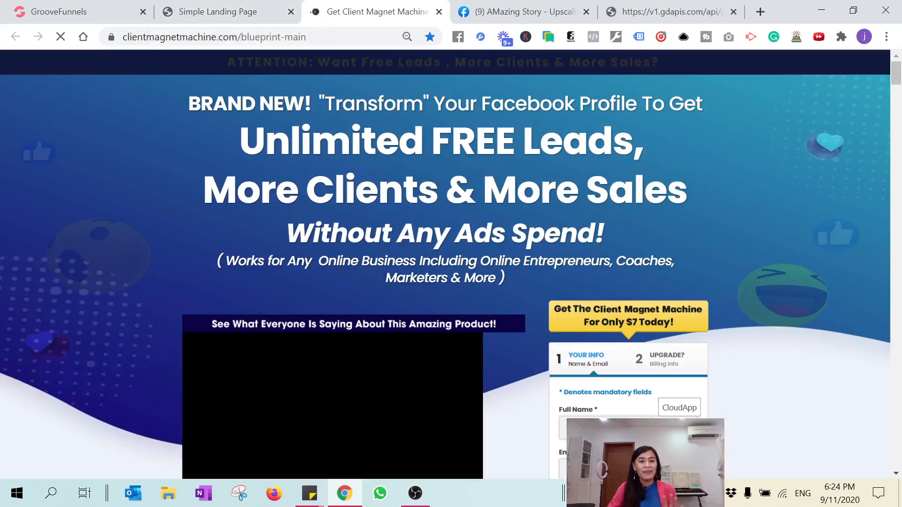
pyautogui.click(186, 6)
pyautogui.scroll(-10, 671, 409)
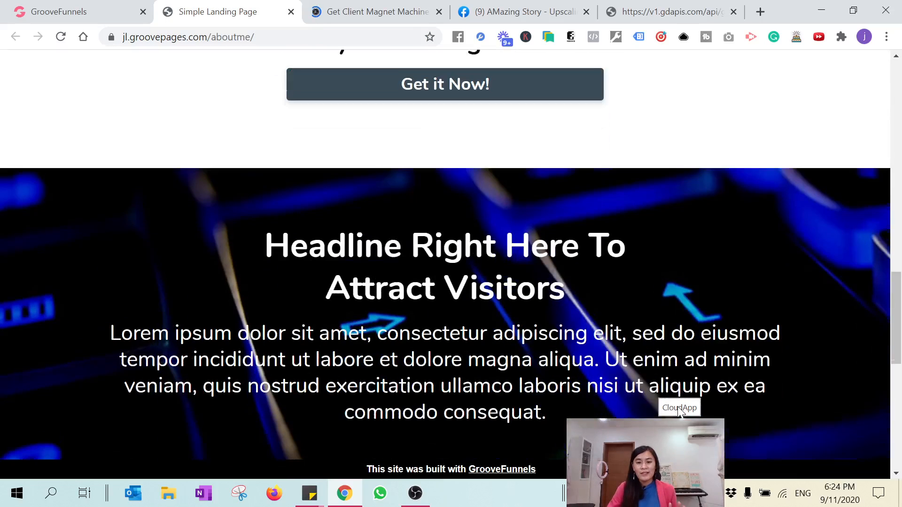
pyautogui.scroll(15, 671, 408)
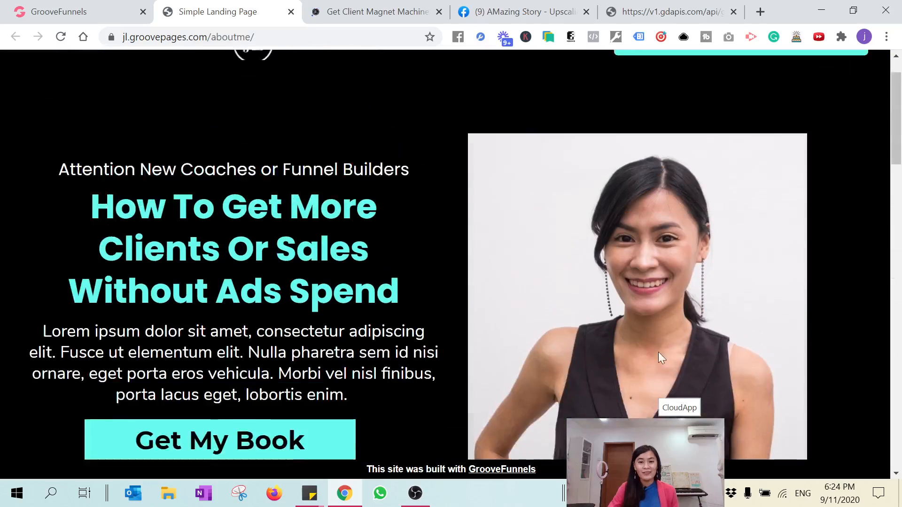
# Step: Return to the page builder and delete the "Simple Landing Page" text from the header, confirming the deletion
pyautogui.click(87, 10)
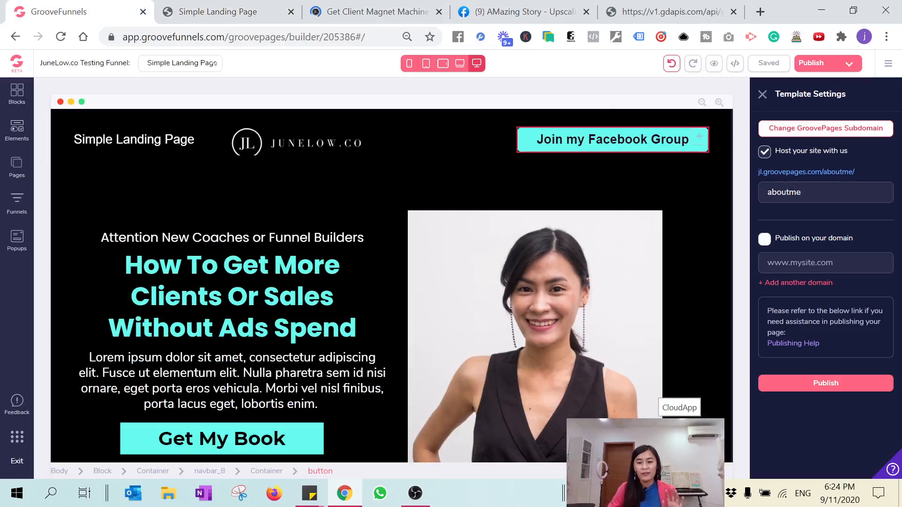
pyautogui.click(167, 141)
pyautogui.click(99, 160)
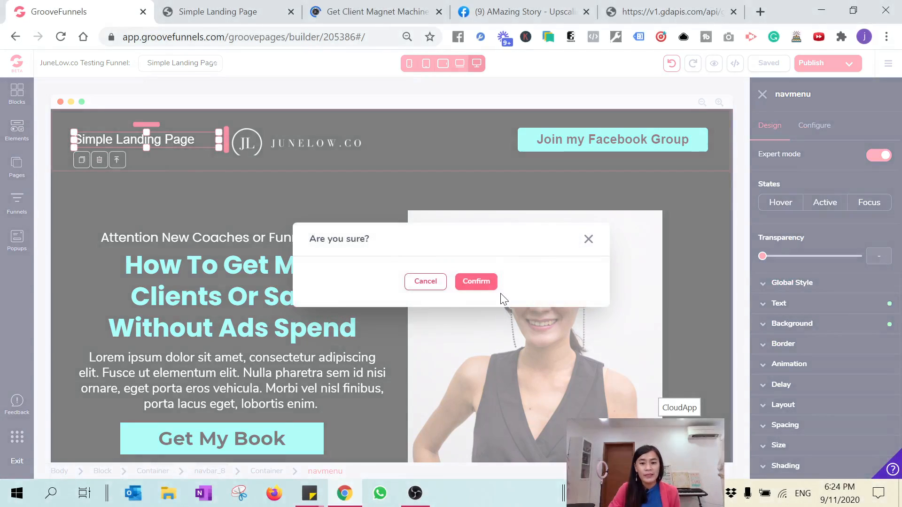
pyautogui.click(476, 282)
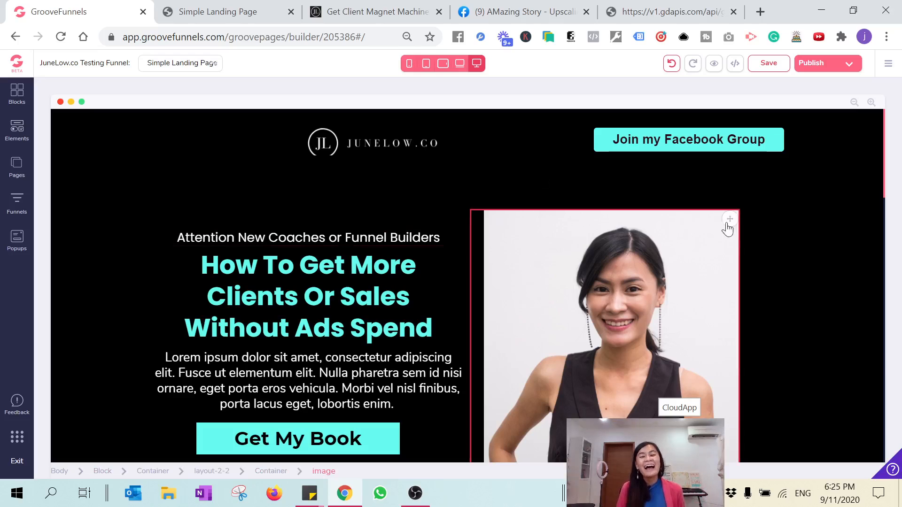
pyautogui.scroll(-3, 814, 378)
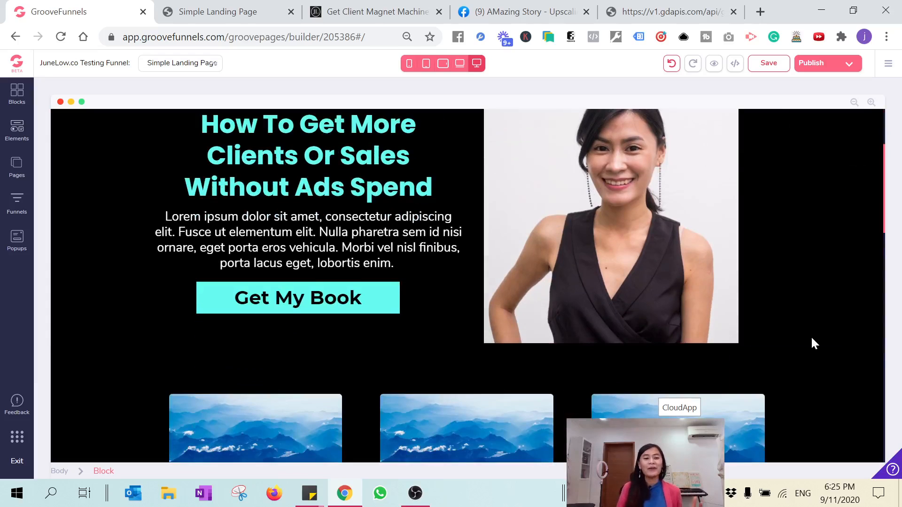